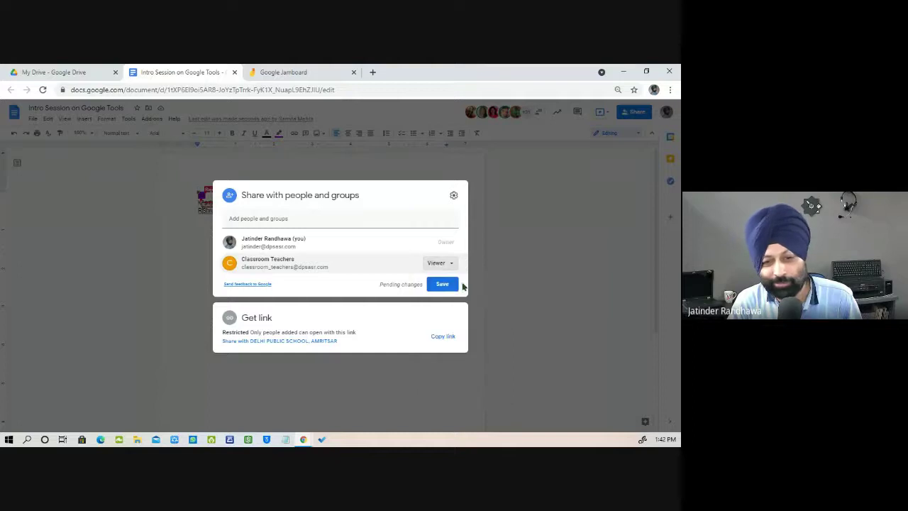
Save the document's sharing with the Classroom Teachers group as Viewer
{"action": "left_click", "coordinate": [446, 286]}
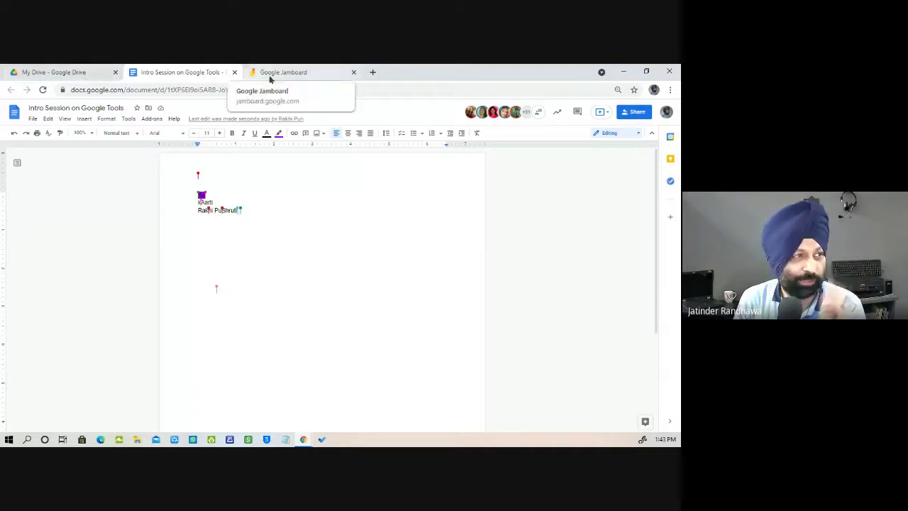
Switch from the document to Google Classroom and bring up the XII IP D E (21-22) class
{"action": "left_click", "coordinate": [83, 72]}
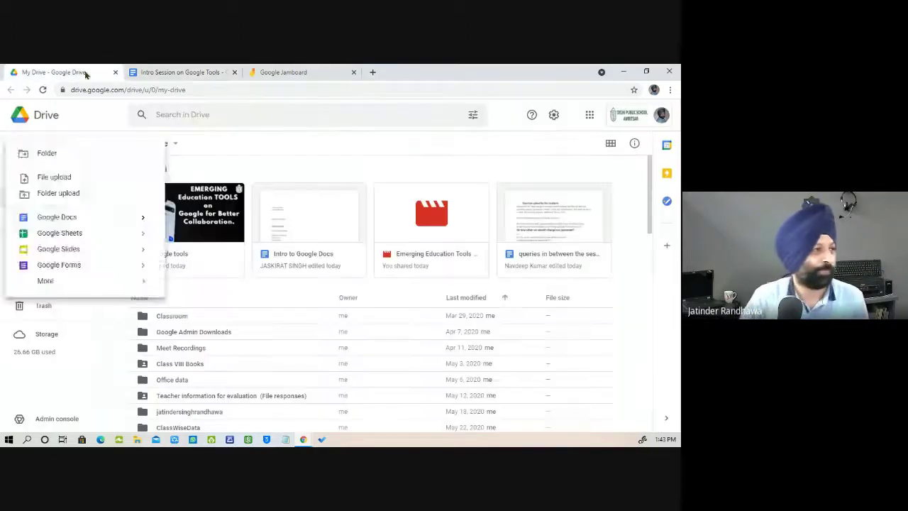
{"action": "left_click", "coordinate": [589, 116]}
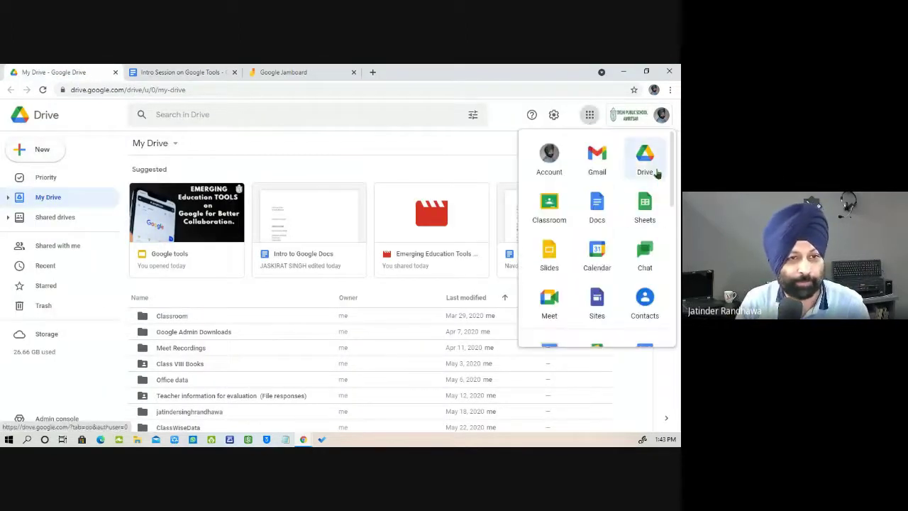
{"action": "left_click", "coordinate": [550, 206]}
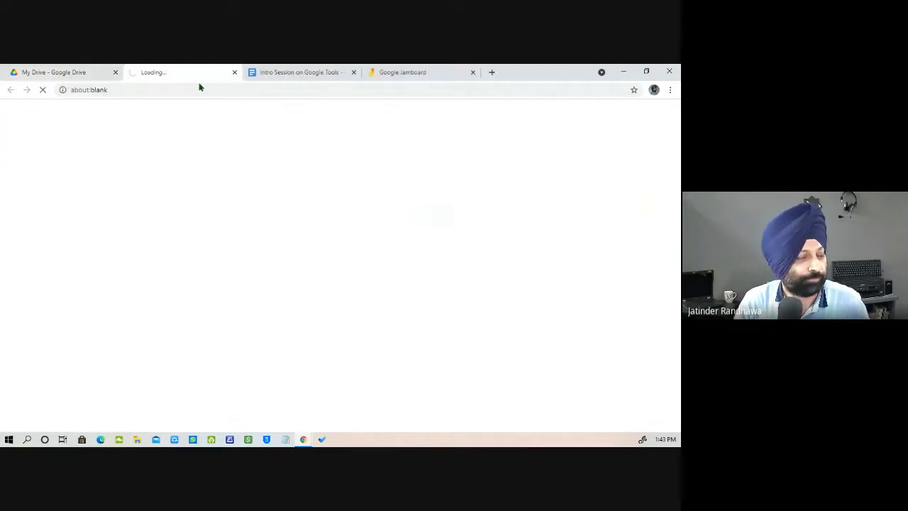
{"action": "mouse_move", "coordinate": [303, 439]}
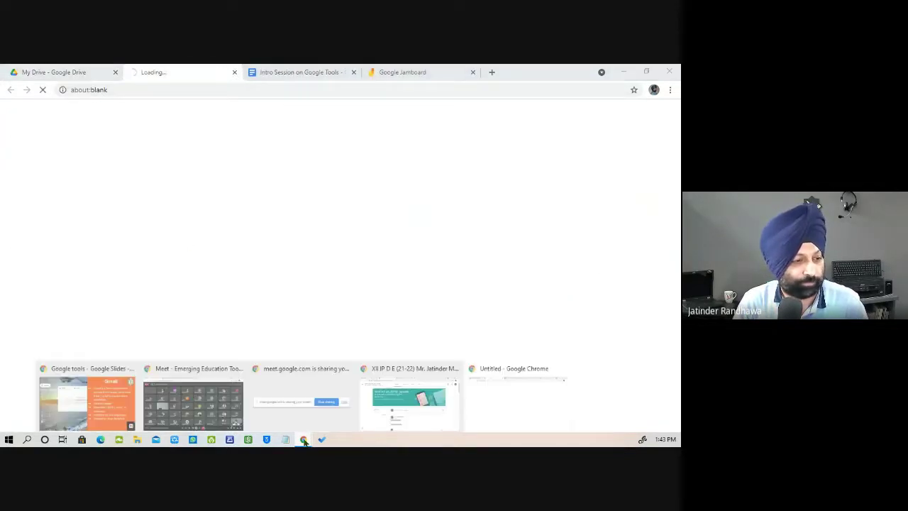
{"action": "left_click", "coordinate": [422, 377]}
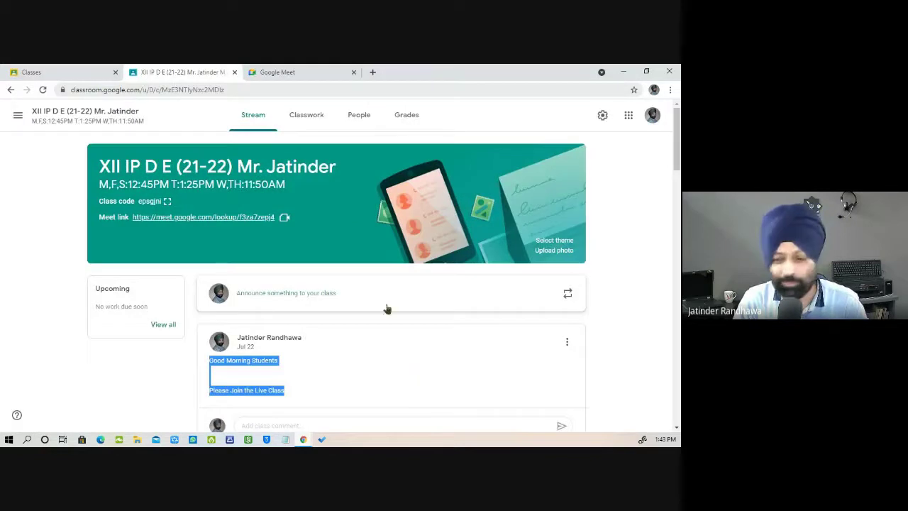
Start a new assignment in the classwork of the XII IP D E (21-22) class
{"action": "left_click", "coordinate": [306, 121]}
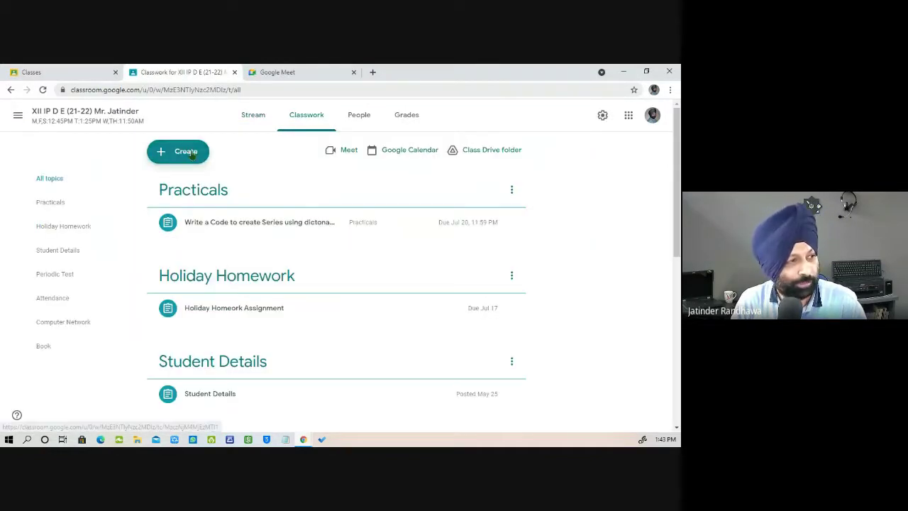
{"action": "left_click", "coordinate": [187, 153]}
{"action": "left_click", "coordinate": [197, 186]}
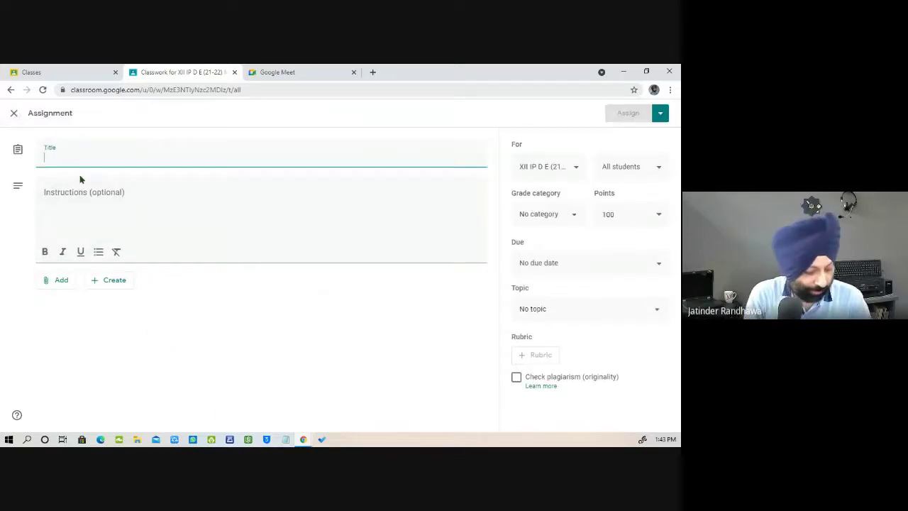
Title the assignment "Write a code to create series in Pandas"
{"action": "type", "text": "Write "}
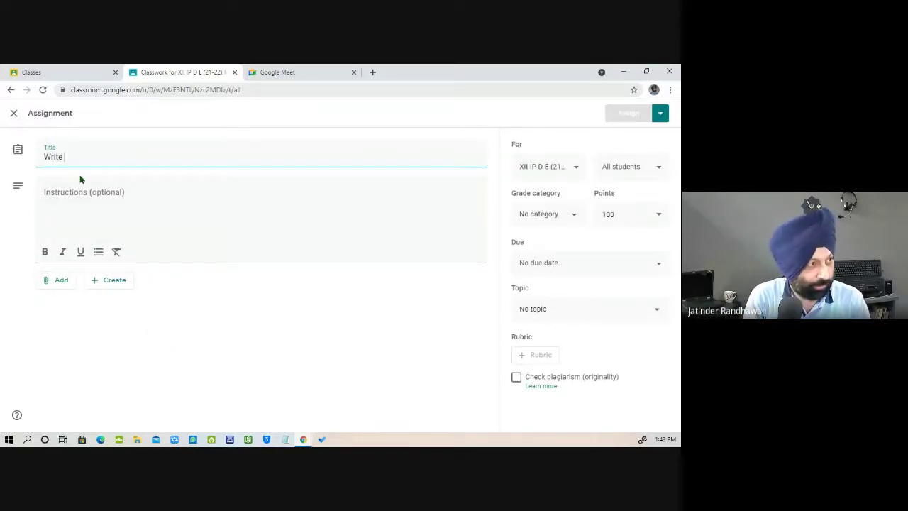
{"action": "type", "text": "a code "}
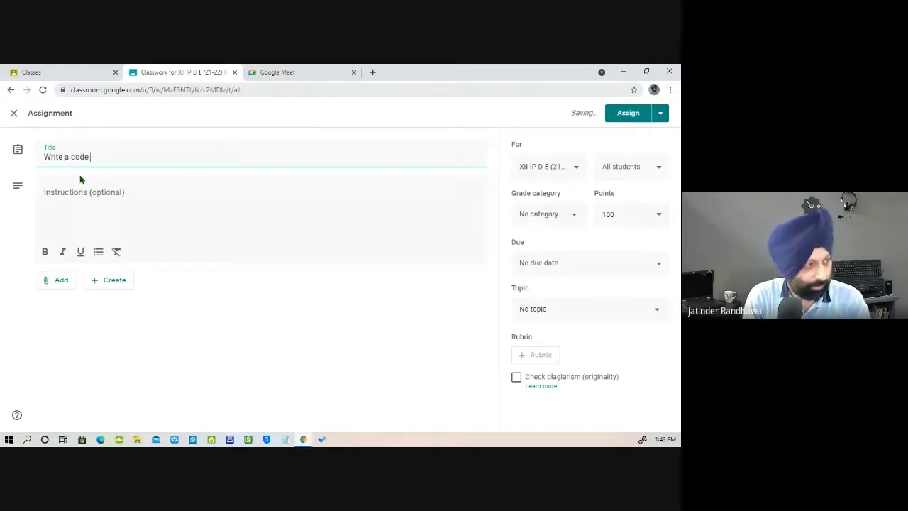
{"action": "type", "text": "to "}
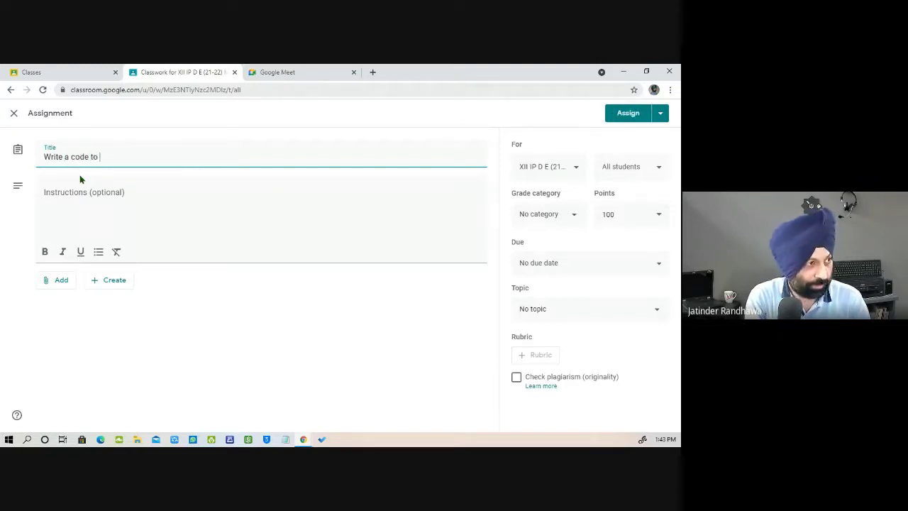
{"action": "type", "text": "create se"}
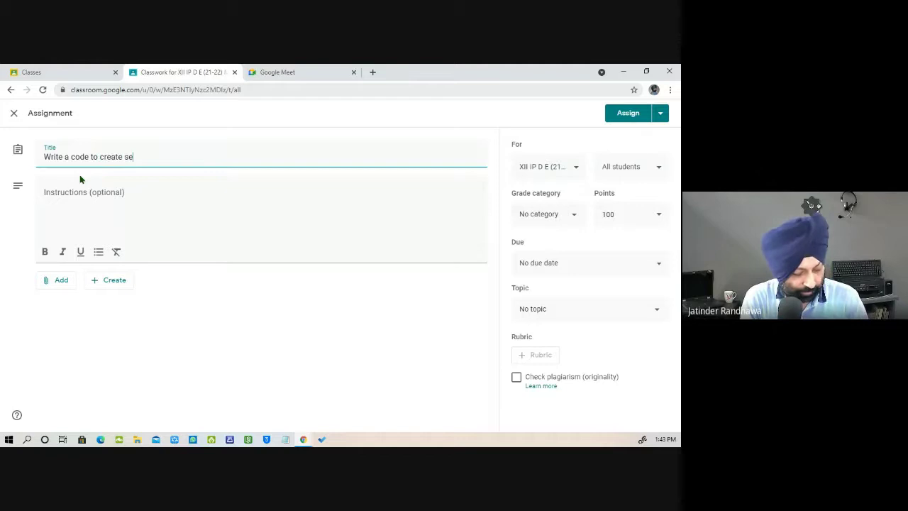
{"action": "type", "text": "ries i"}
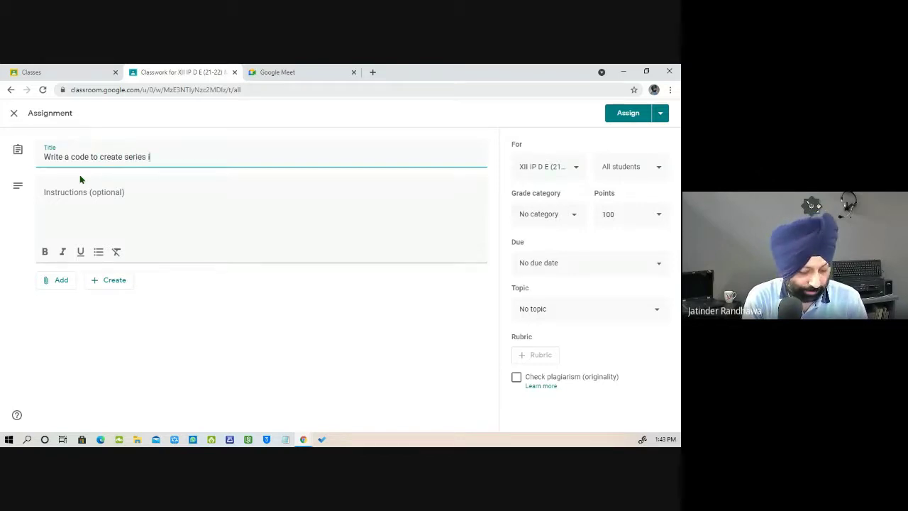
{"action": "type", "text": "n Pnadas"}
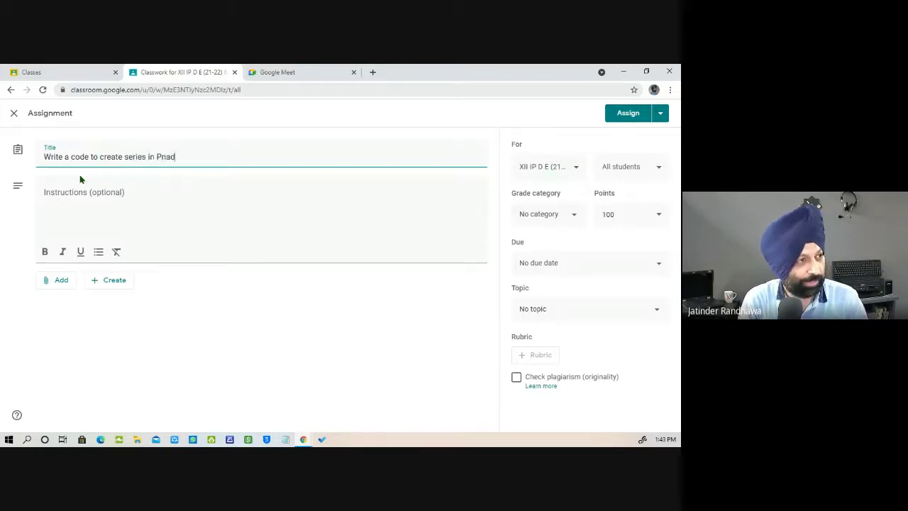
{"action": "key", "text": "BackSpace"}
{"action": "key", "text": "BackSpace"}
{"action": "key", "text": "BackSpace"}
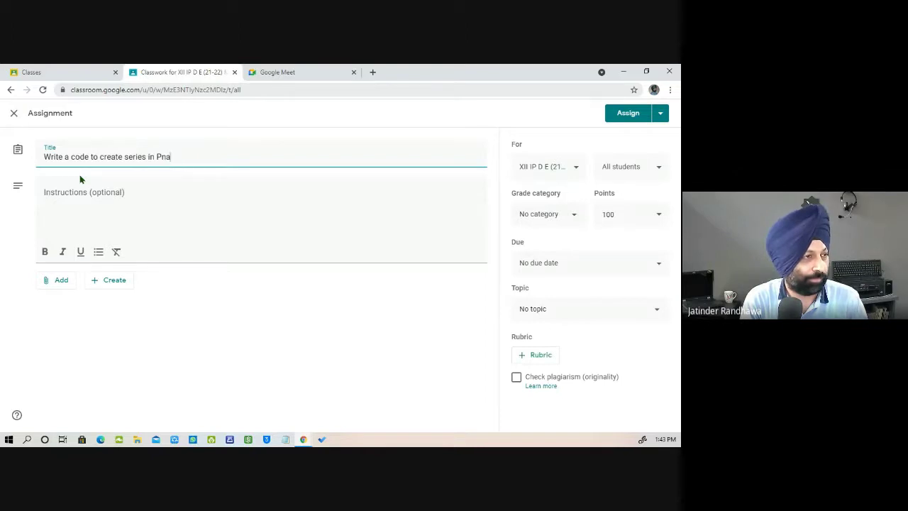
{"action": "key", "text": "BackSpace"}
{"action": "key", "text": "BackSpace"}
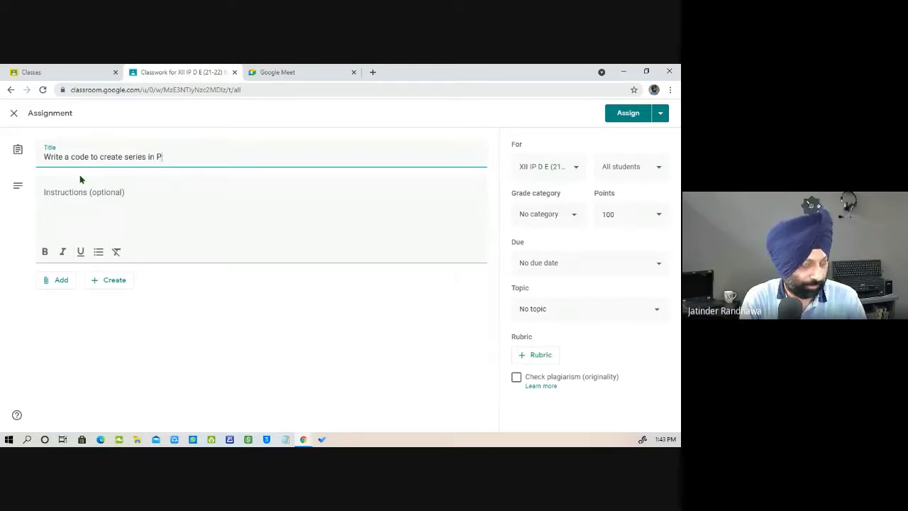
{"action": "type", "text": "andas"}
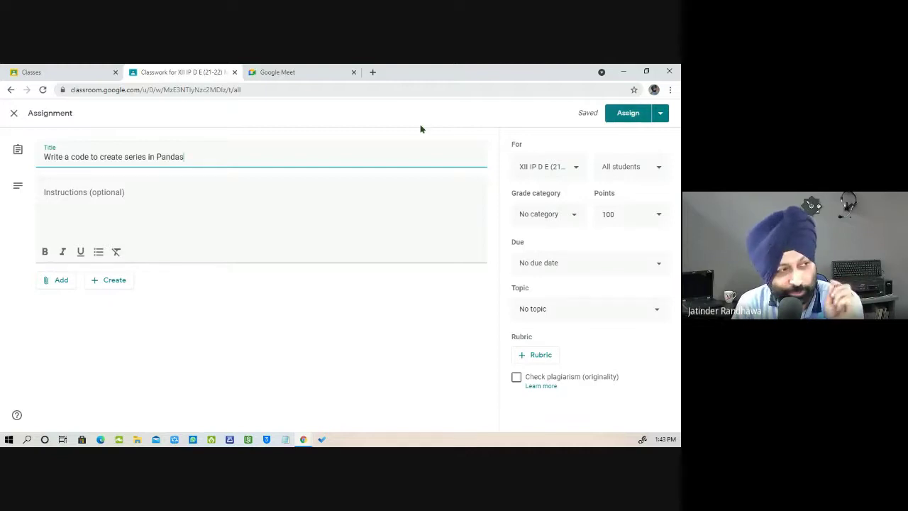
Attach a new Google Docs document to the assignment and name it "Write a Code"
{"action": "left_click", "coordinate": [116, 282]}
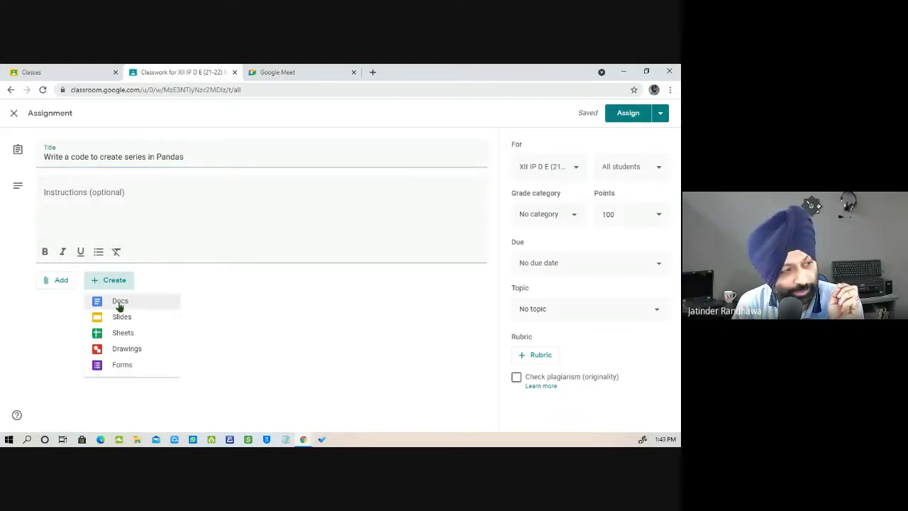
{"action": "left_click", "coordinate": [119, 304]}
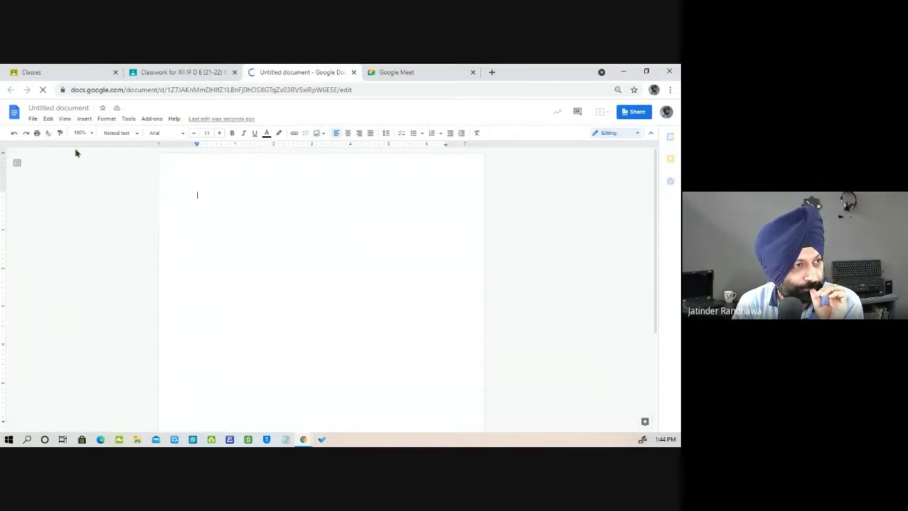
{"action": "left_click", "coordinate": [58, 107]}
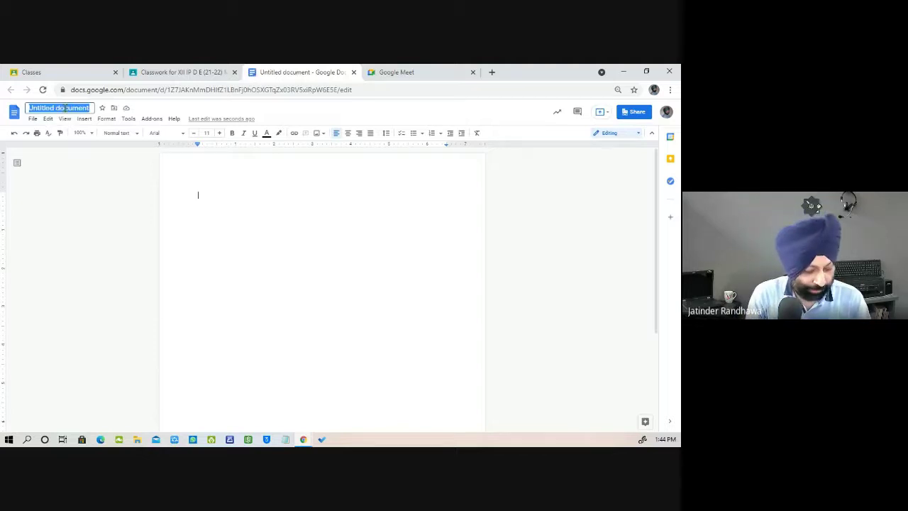
{"action": "type", "text": "Write a C"}
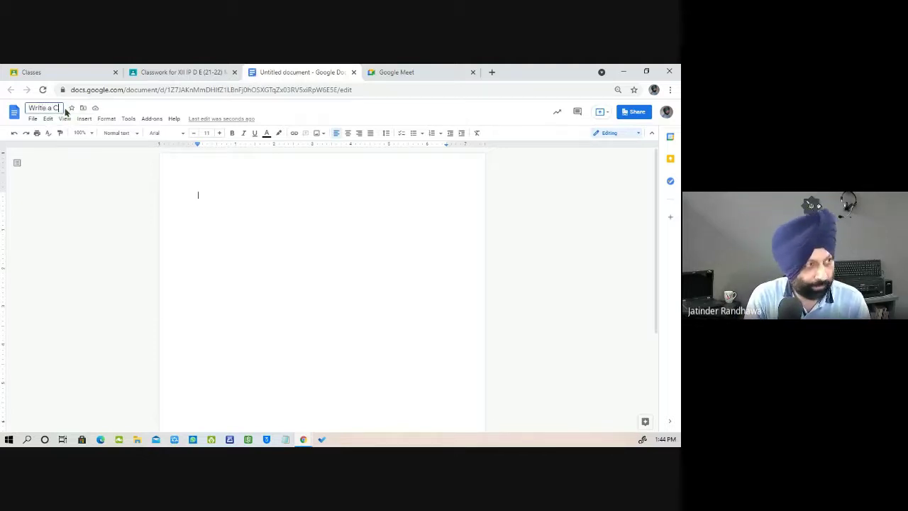
{"action": "type", "text": "ode"}
{"action": "left_click", "coordinate": [240, 231]}
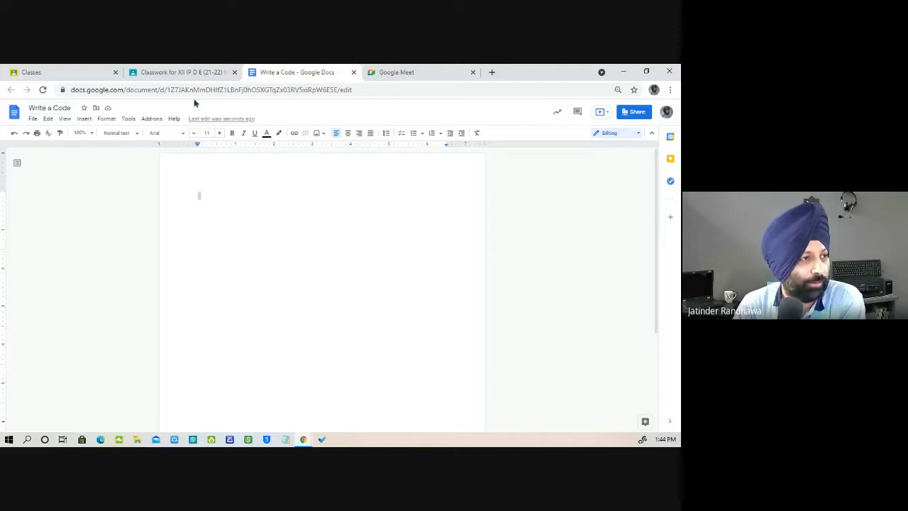
Set the attached document to "Make a copy for each student" and assign the assignment to the class
{"action": "left_click", "coordinate": [193, 72]}
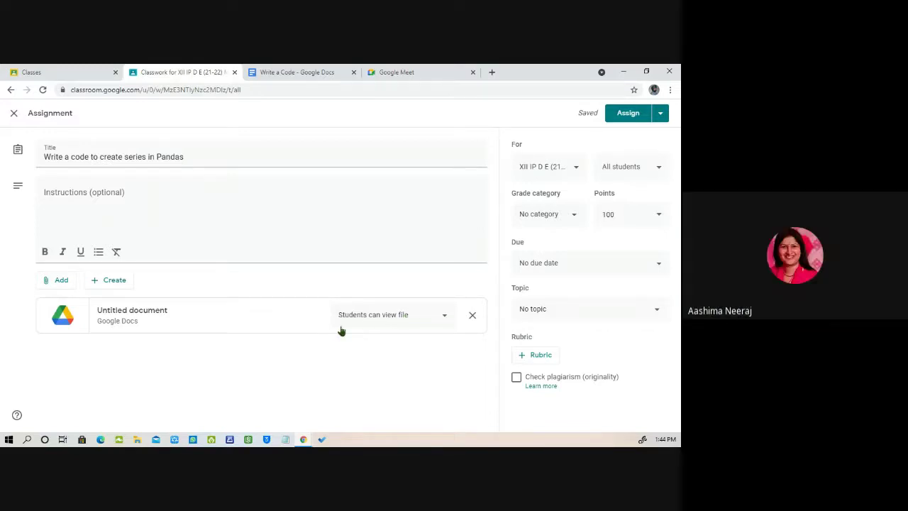
{"action": "left_click", "coordinate": [444, 319]}
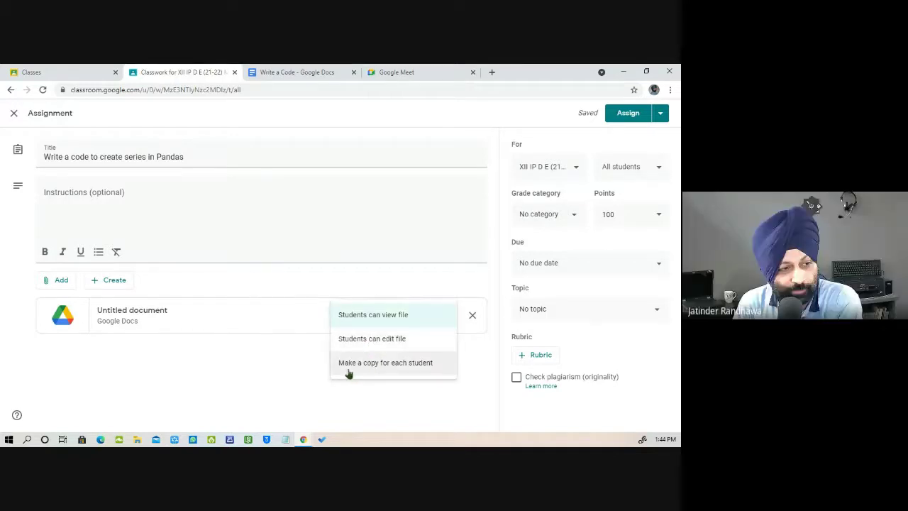
{"action": "left_click", "coordinate": [415, 370]}
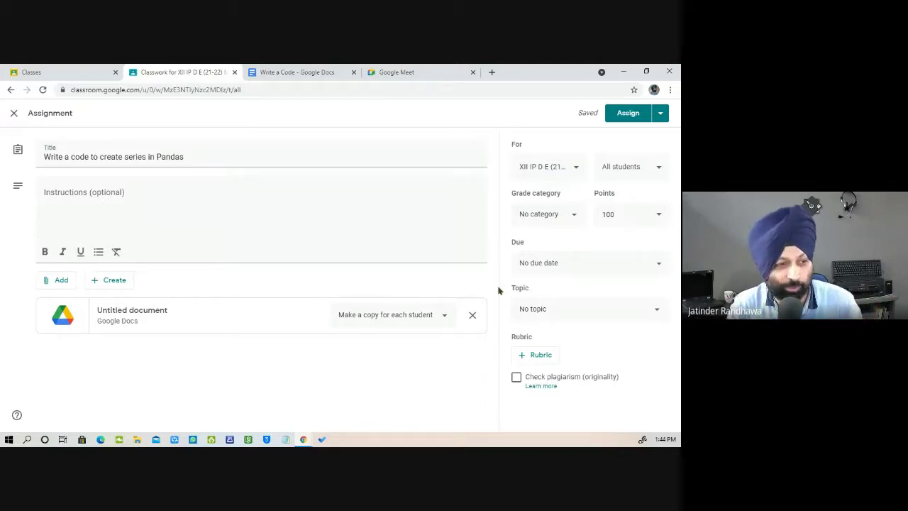
{"action": "left_click", "coordinate": [629, 116]}
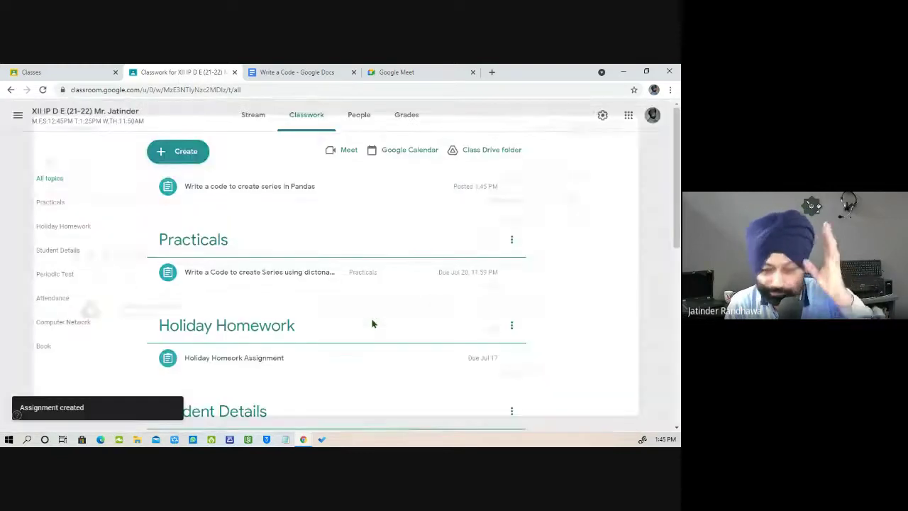
View the student work of the Pandas series assignment, including the first listed student's submission
{"action": "left_click", "coordinate": [316, 193]}
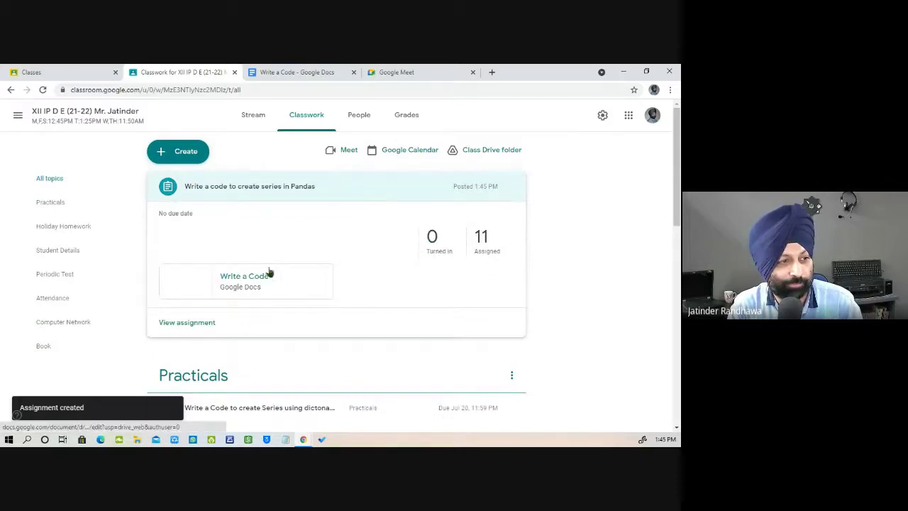
{"action": "left_click", "coordinate": [299, 187]}
{"action": "left_click", "coordinate": [300, 187]}
{"action": "left_click", "coordinate": [482, 241]}
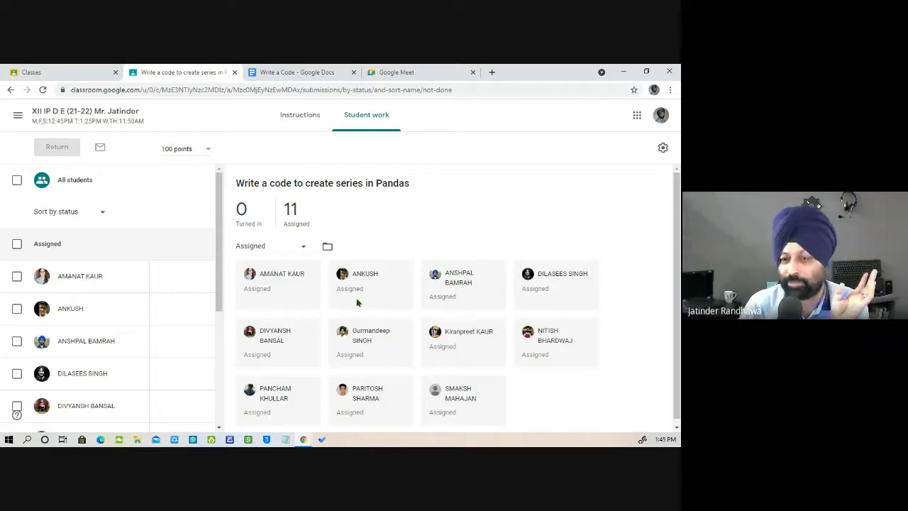
{"action": "left_click", "coordinate": [85, 278]}
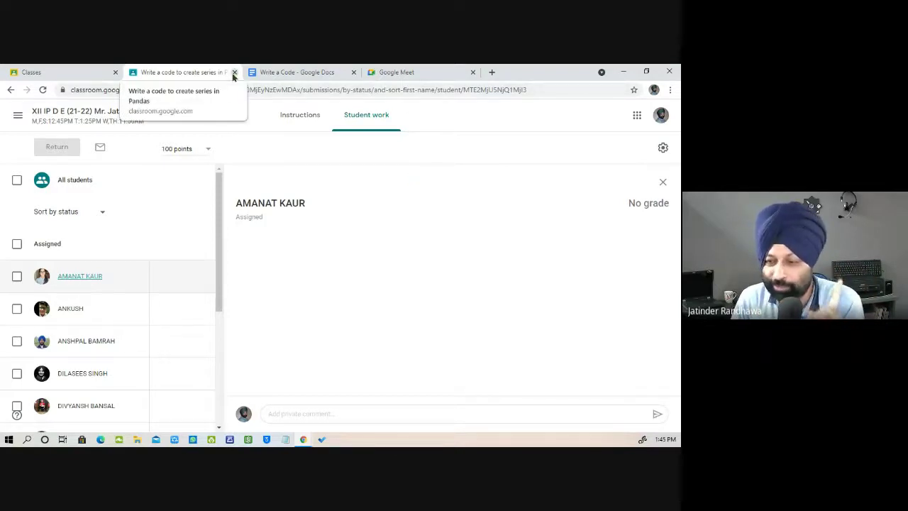
Close the open "Write a Code" document
{"action": "left_click", "coordinate": [326, 72]}
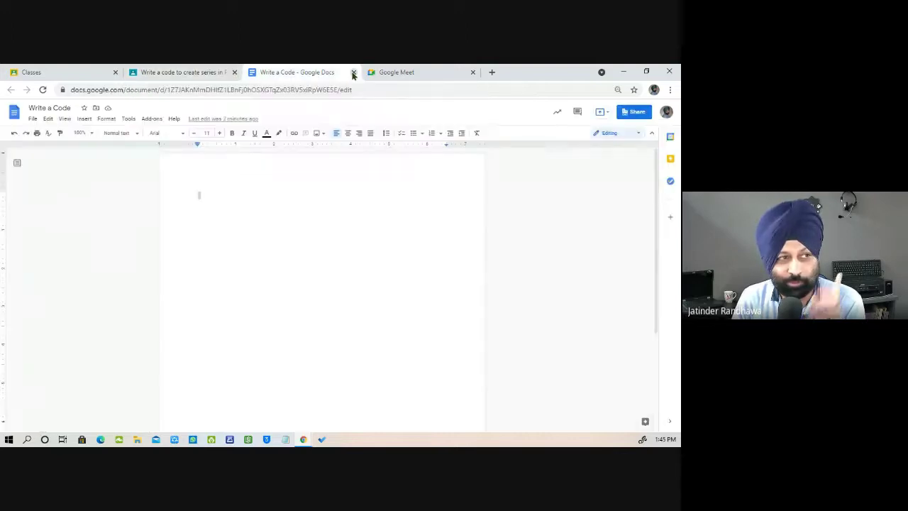
{"action": "left_click", "coordinate": [353, 73]}
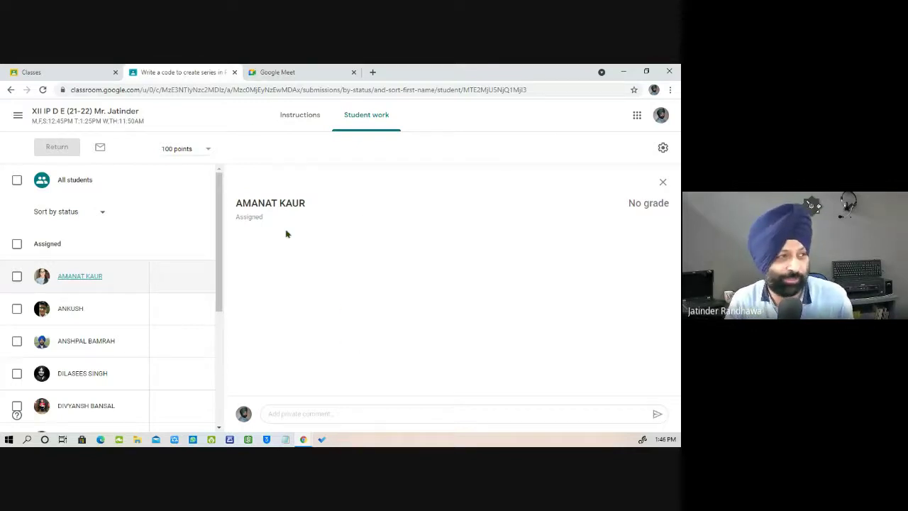
Return to the class stream, show the updated posts and open the "Write a Code" document from the new assignment post
{"action": "left_click", "coordinate": [57, 116]}
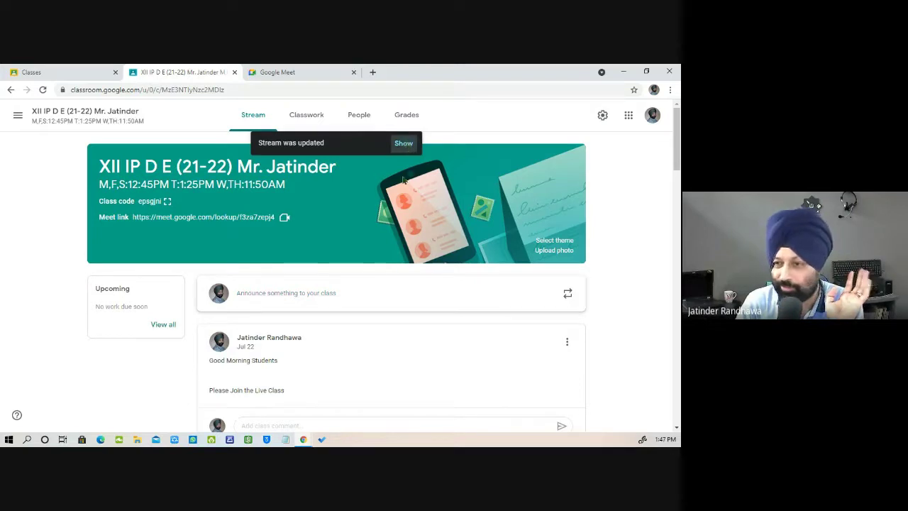
{"action": "left_click", "coordinate": [403, 144]}
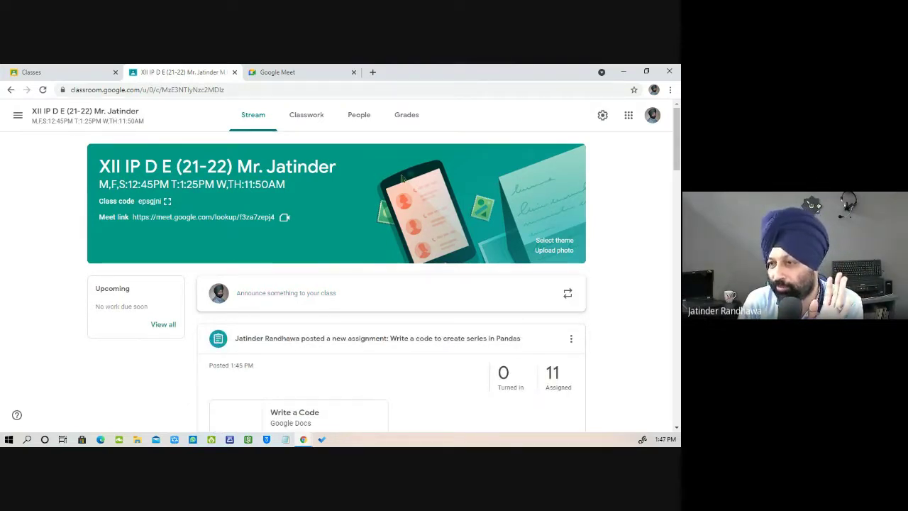
{"action": "scroll", "coordinate": [399, 237], "scroll_direction": "down", "scroll_amount": 2}
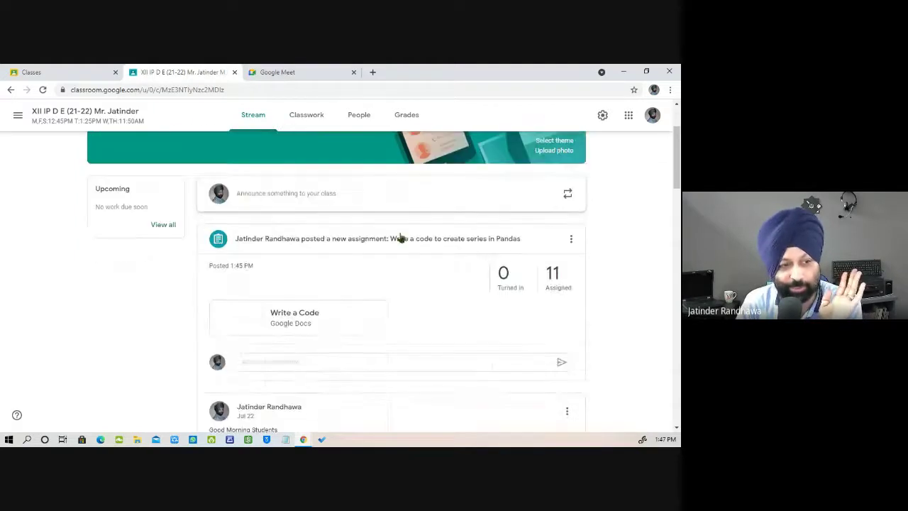
{"action": "left_click", "coordinate": [304, 320]}
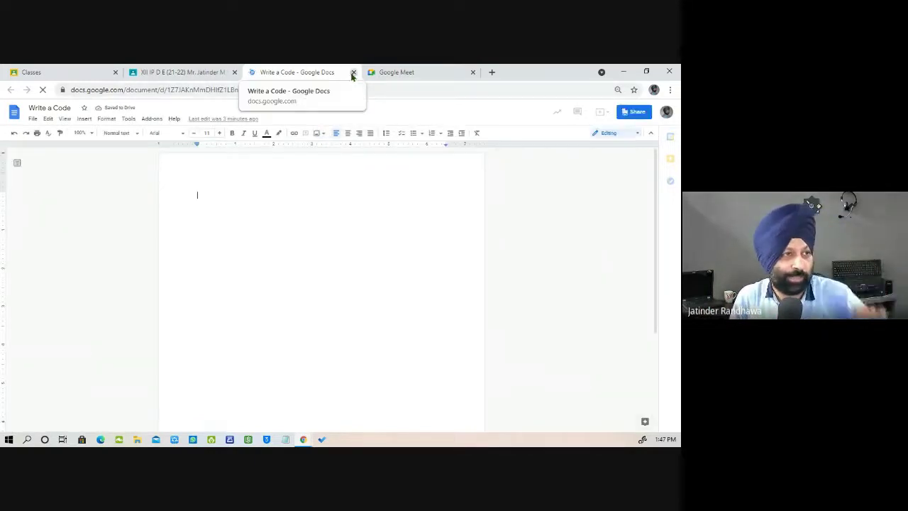
Close the "Write a Code" document, switch to Google Meet and dismiss the meeting's joining info
{"action": "key", "text": "ctrl+w"}
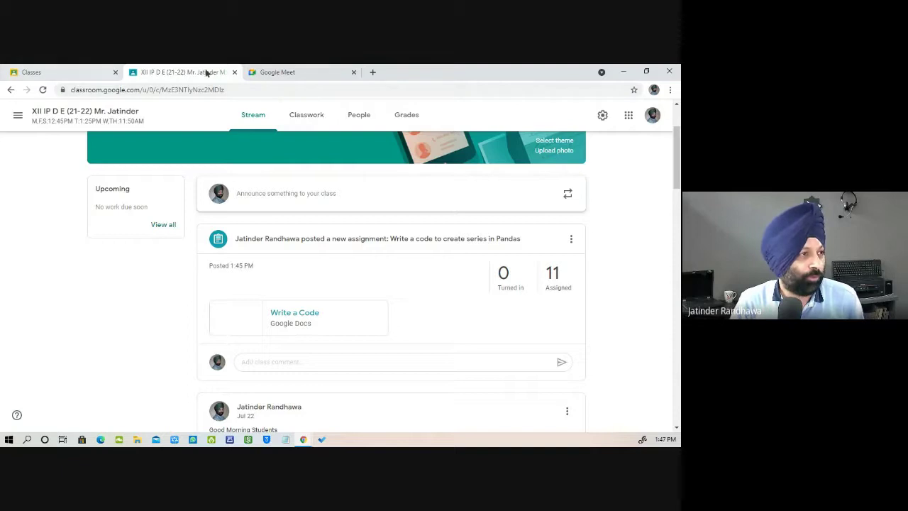
{"action": "left_click", "coordinate": [310, 73]}
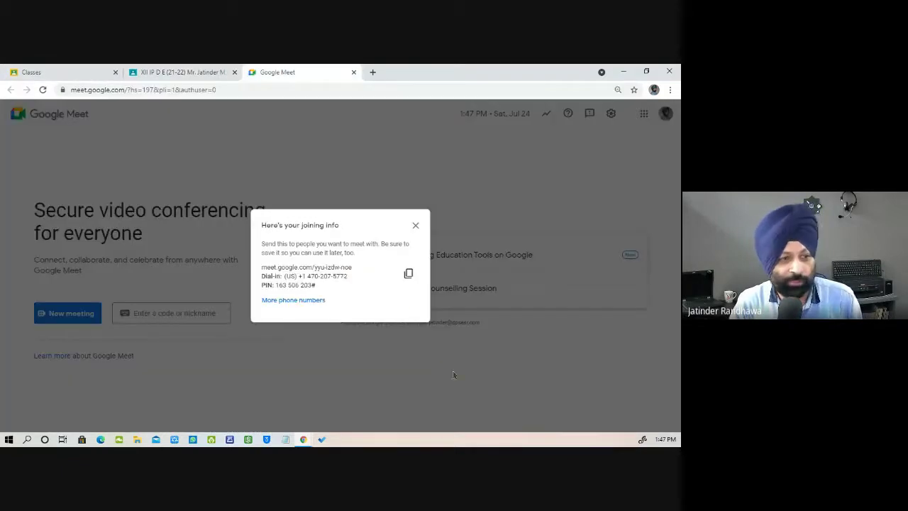
{"action": "left_click", "coordinate": [417, 226]}
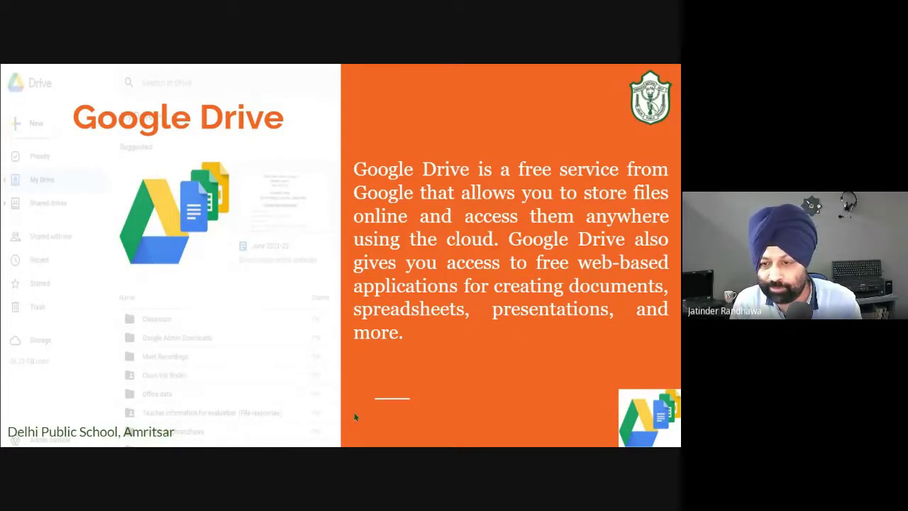
Switch to the other browser window and close the "Intro Session on Google Tools" document and Google Jamboard
{"action": "key", "text": "alt+Tab"}
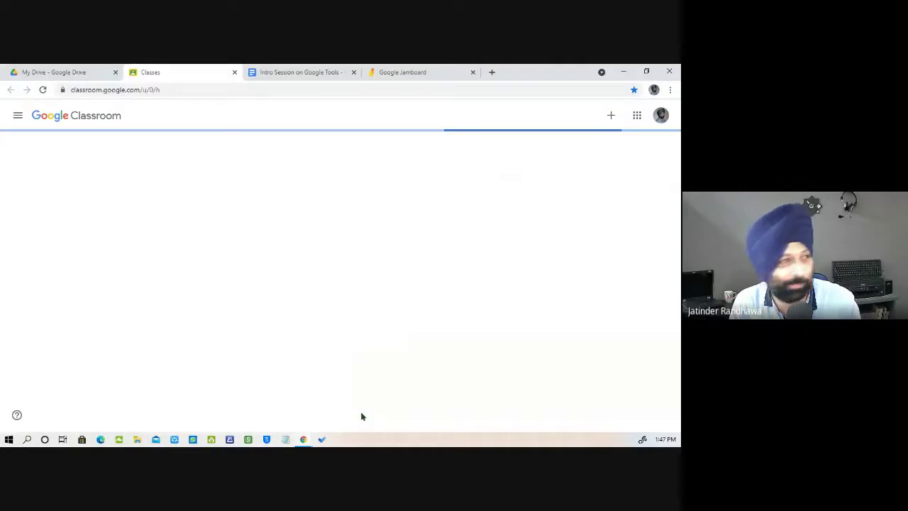
{"action": "left_click", "coordinate": [304, 74]}
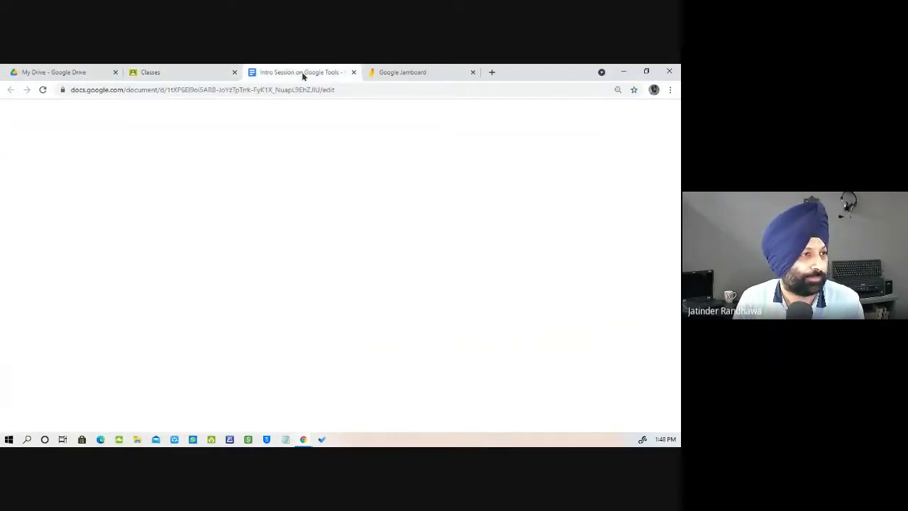
{"action": "left_click", "coordinate": [353, 72]}
{"action": "left_click", "coordinate": [354, 72]}
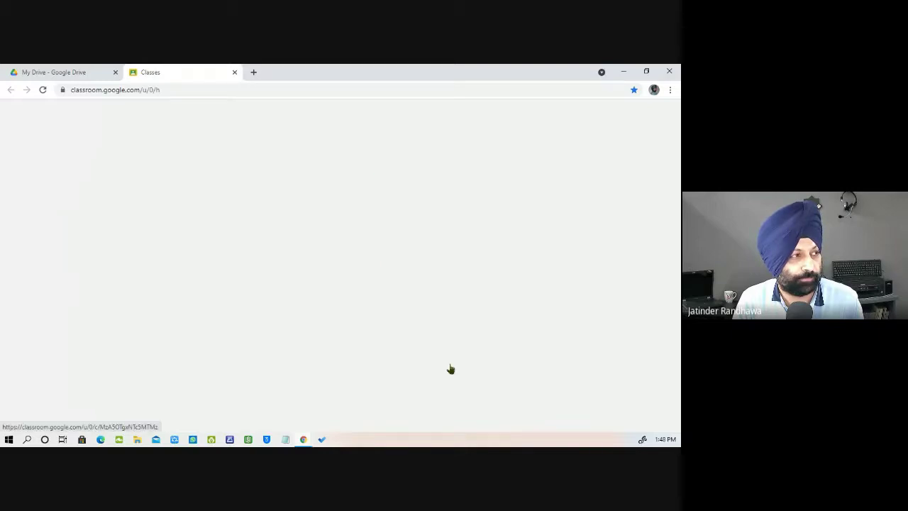
Search the class list for the teacher's name and open the XII IP D E (21-22) class in a new tab
{"action": "scroll", "coordinate": [251, 342], "scroll_direction": "down", "scroll_amount": 5}
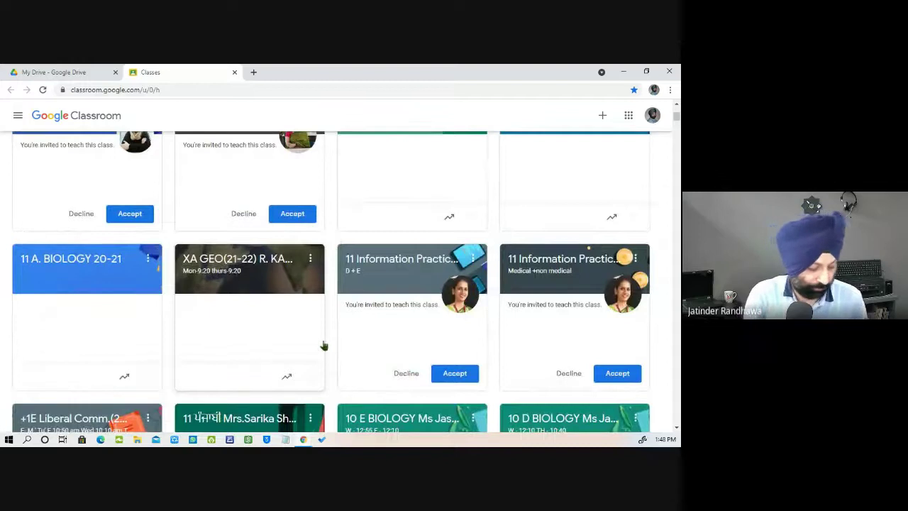
{"action": "key", "text": "ctrl+f"}
{"action": "type", "text": "jatinder"}
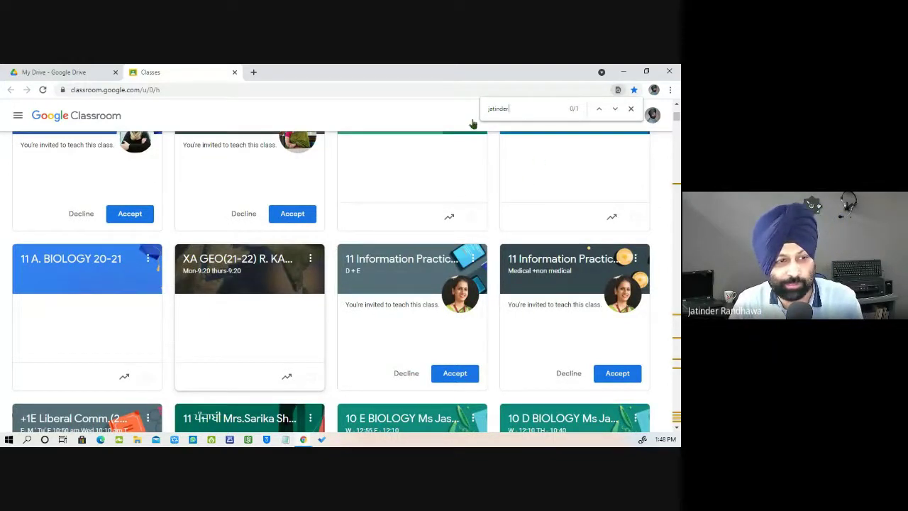
{"action": "left_click", "coordinate": [614, 108]}
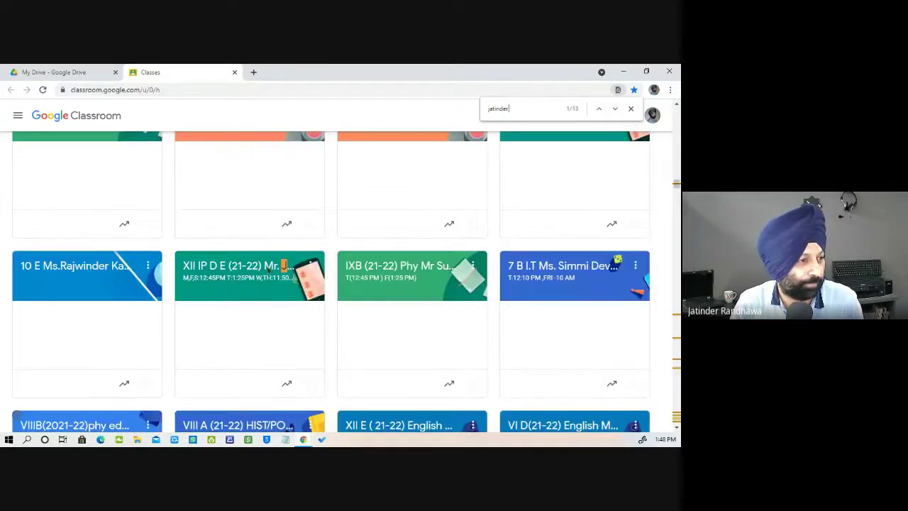
{"action": "right_click", "coordinate": [254, 268]}
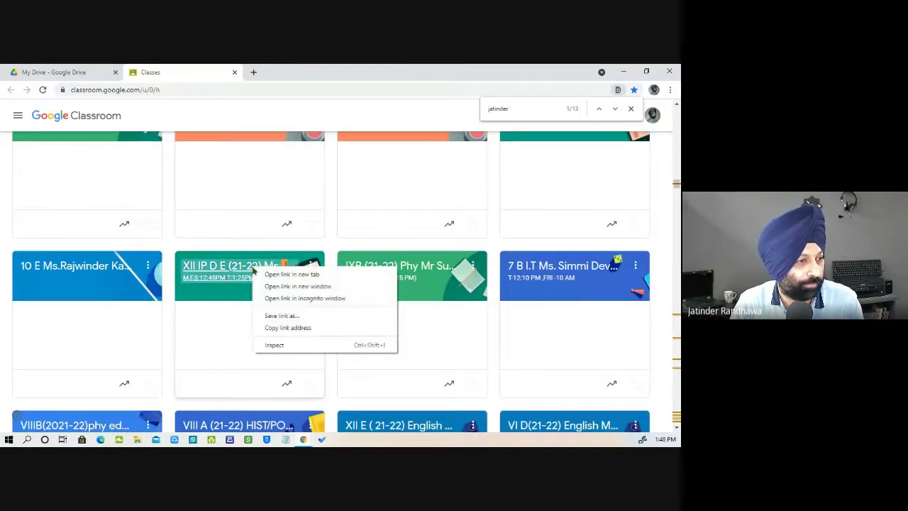
{"action": "left_click", "coordinate": [294, 277]}
{"action": "left_click", "coordinate": [315, 74]}
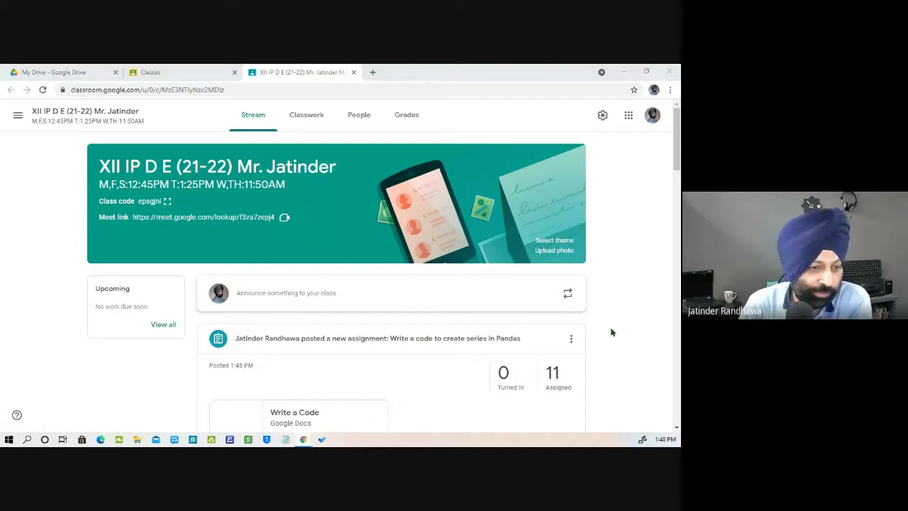
Open the Pandas series assignment for editing, turn on "Check plagiarism (originality)" and leave the editor without saving
{"action": "left_click", "coordinate": [572, 342]}
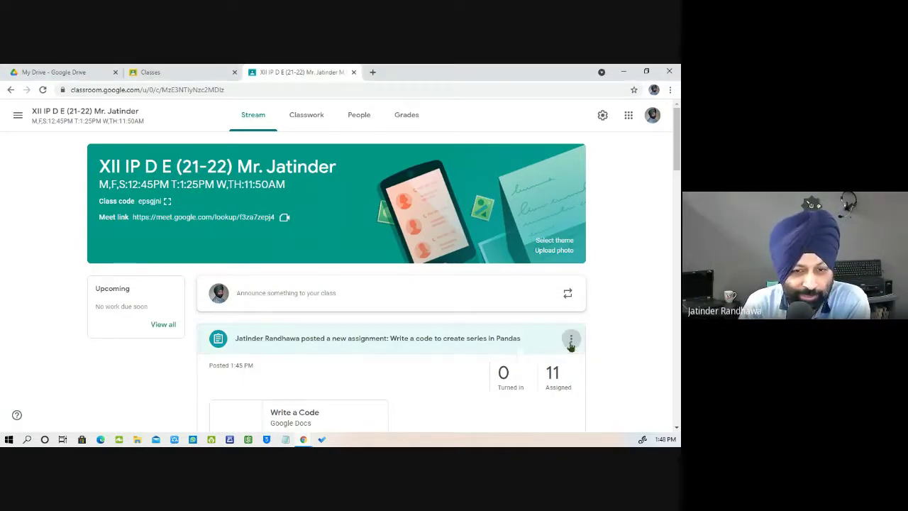
{"action": "left_click", "coordinate": [571, 341]}
{"action": "left_click", "coordinate": [540, 376]}
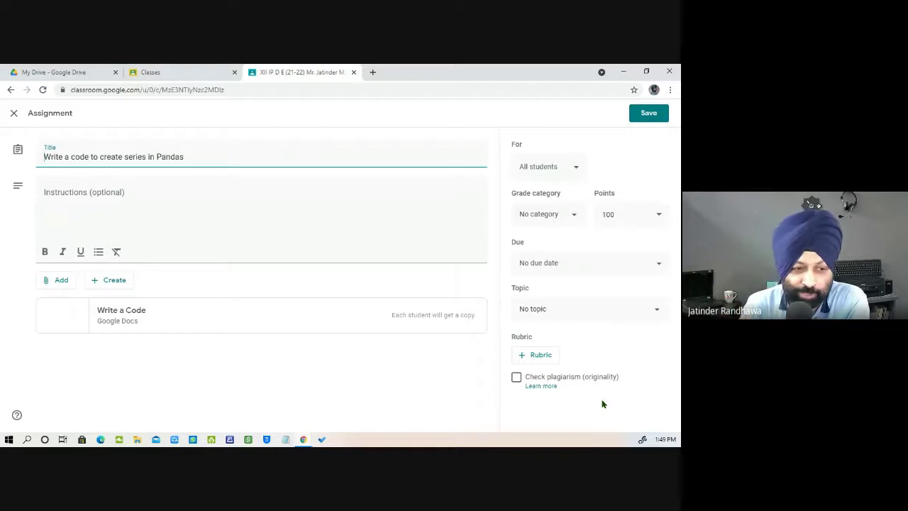
{"action": "left_click", "coordinate": [516, 377]}
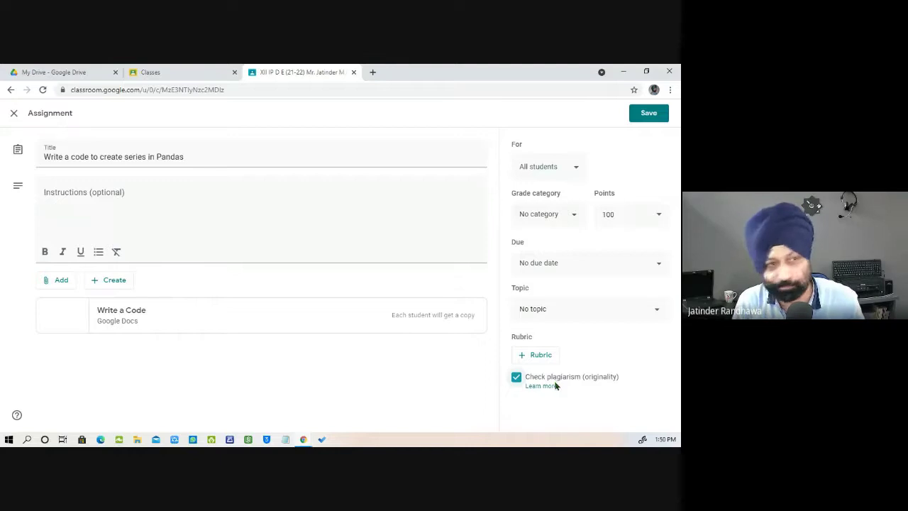
{"action": "left_click", "coordinate": [13, 113]}
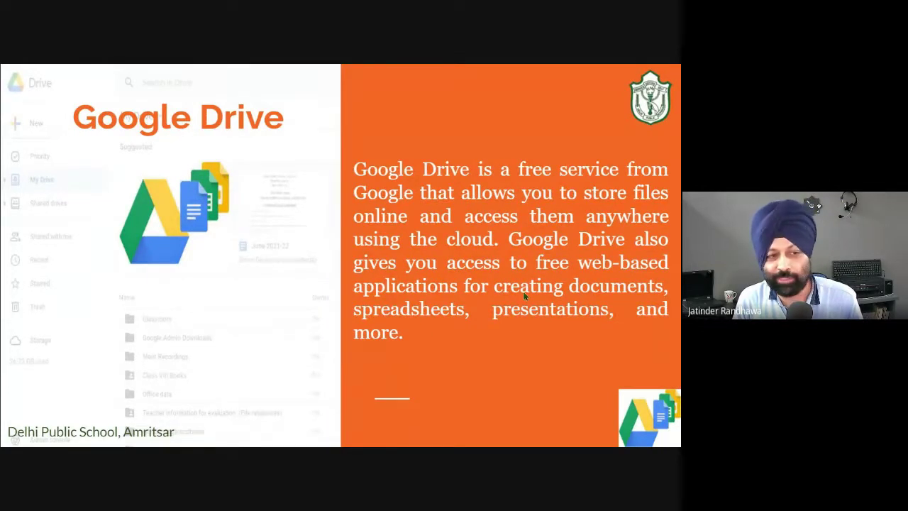
Advance the slideshow from the Google Drive slide to the Google Meet slide
{"action": "key", "text": "Right"}
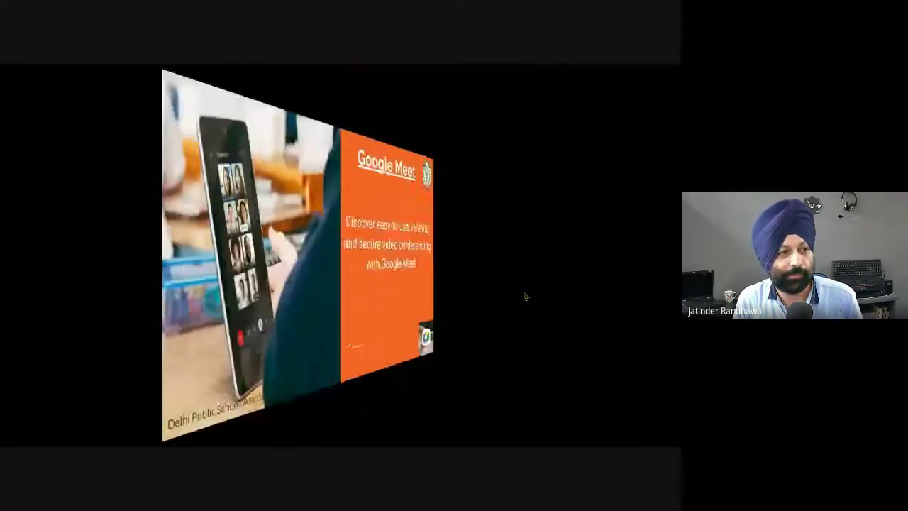
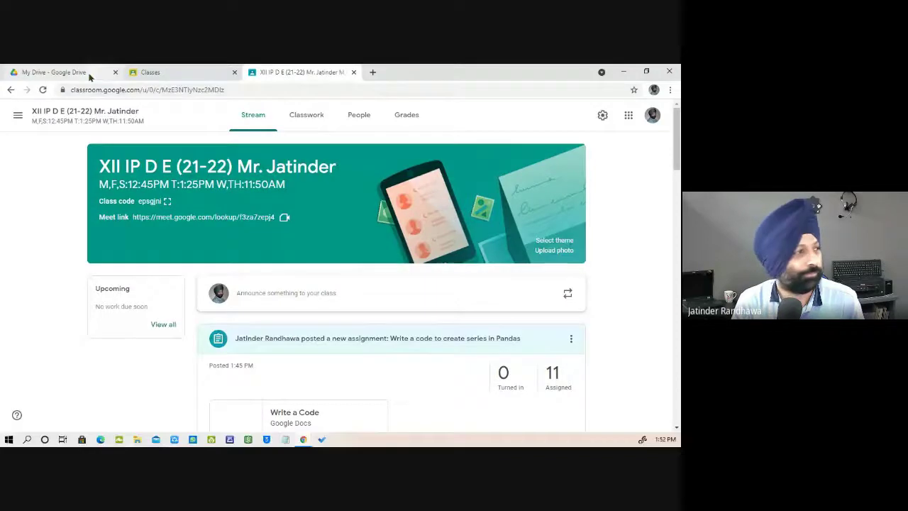
Create a blank Google Slides presentation from Drive, keep its default name and view its sharing options without adding anyone
{"action": "left_click", "coordinate": [37, 149]}
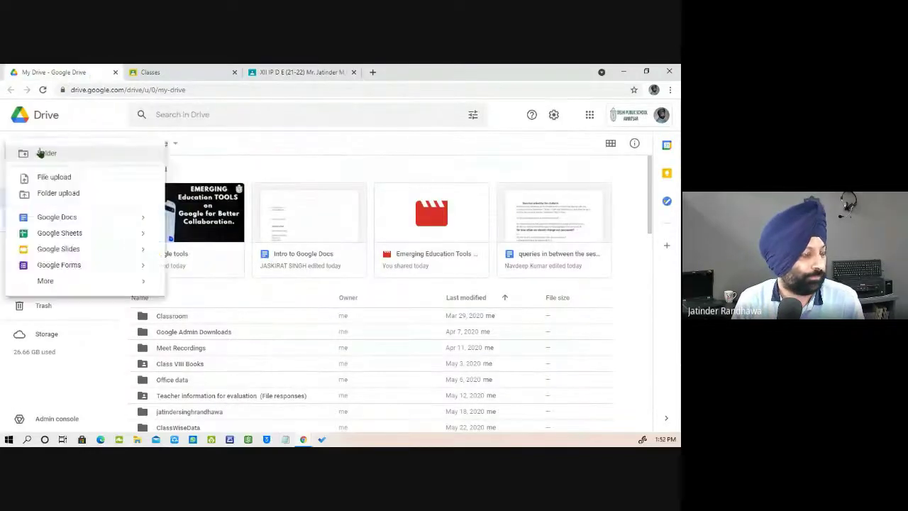
{"action": "left_click", "coordinate": [77, 249]}
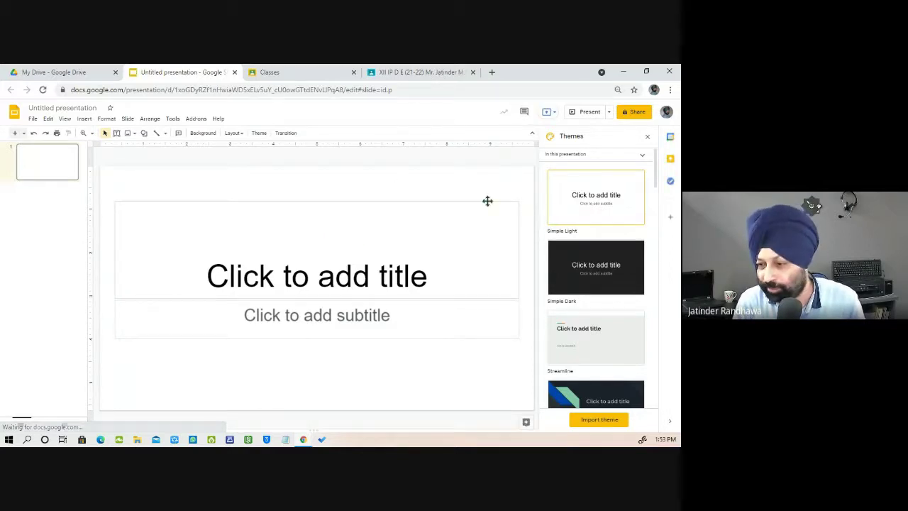
{"action": "left_click", "coordinate": [635, 114]}
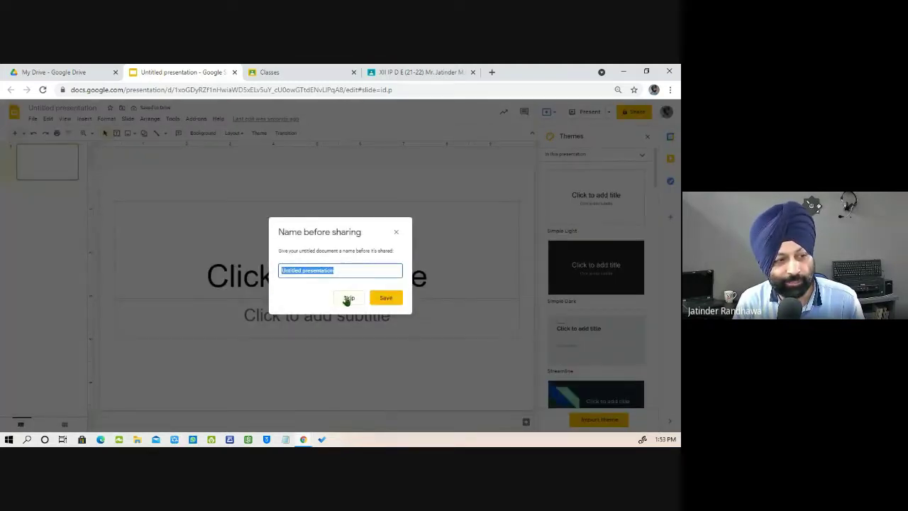
{"action": "left_click", "coordinate": [390, 301]}
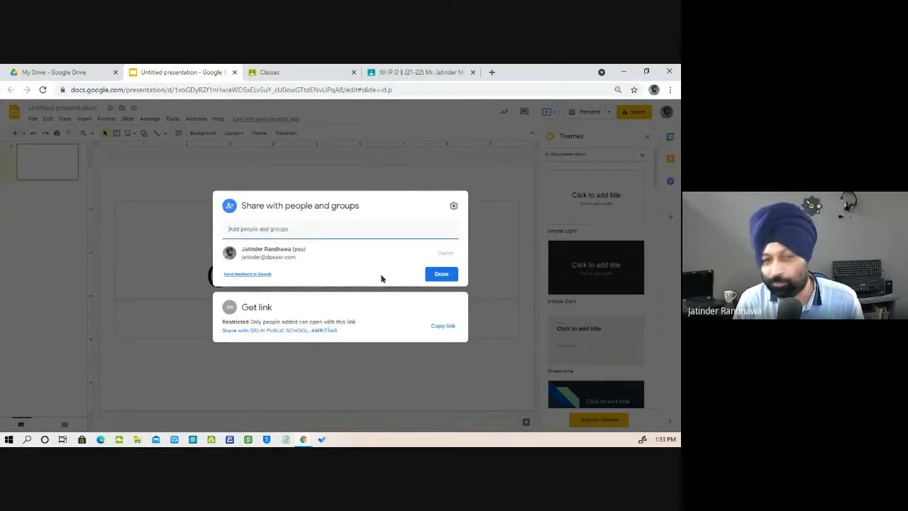
{"action": "left_click", "coordinate": [498, 181]}
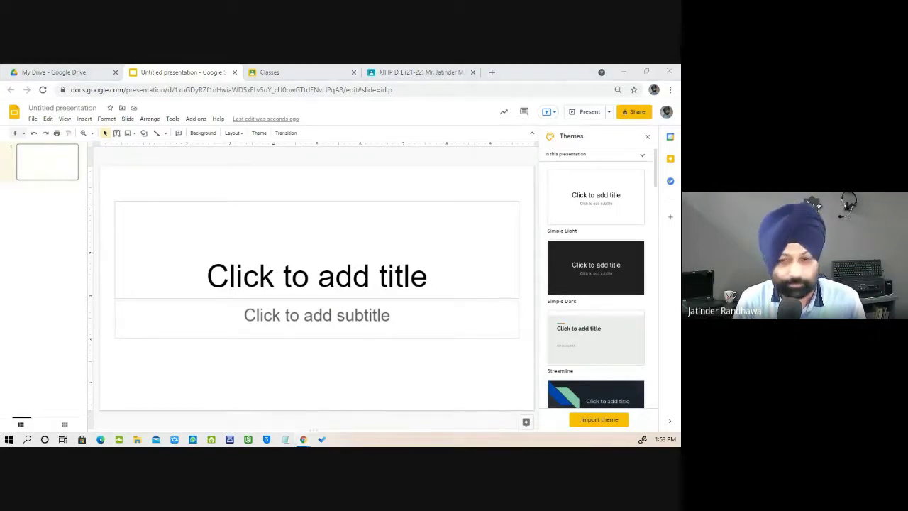
Return to the slideshow and advance from Google Docs through the Google Slides, Jamboard and Keep slides
{"action": "key", "text": "alt+Tab"}
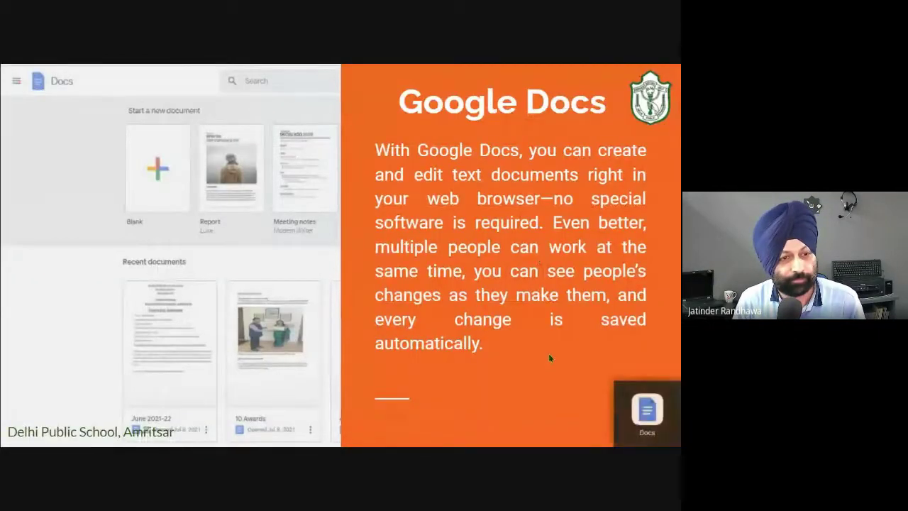
{"action": "key", "text": "Right"}
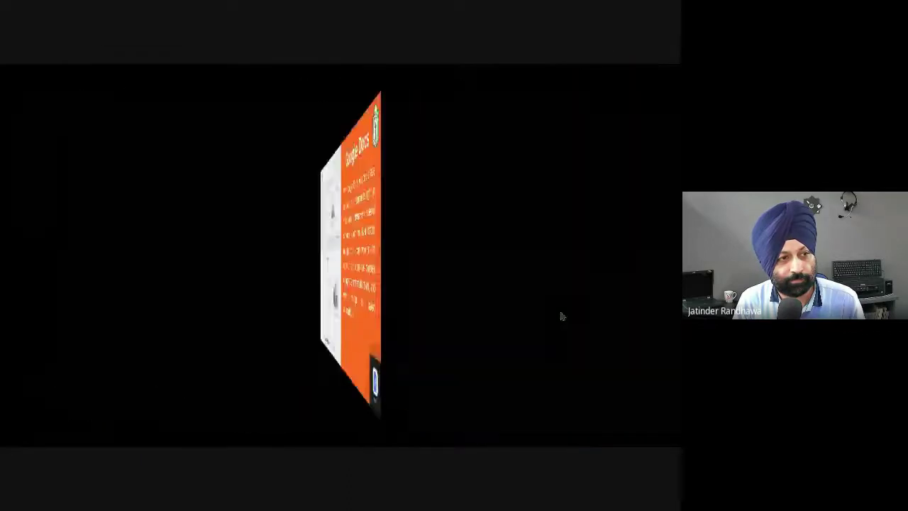
{"action": "key", "text": "Right"}
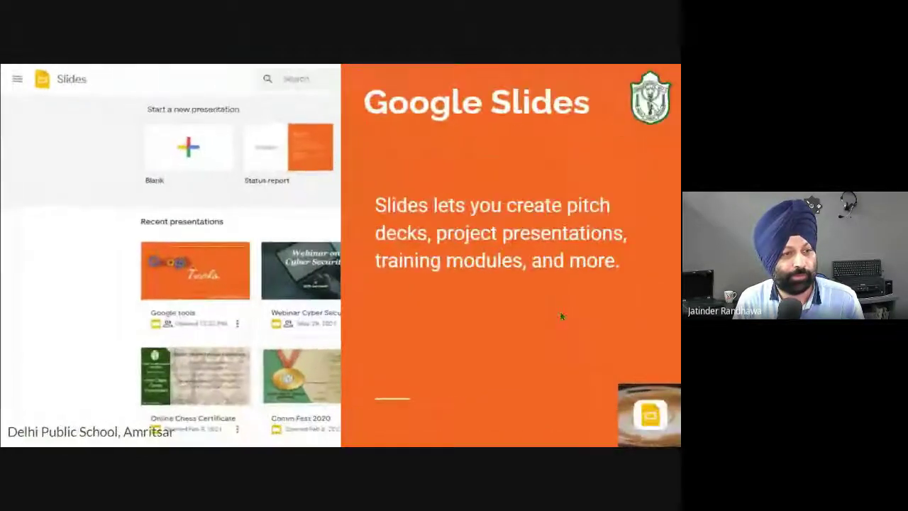
{"action": "key", "text": "Right"}
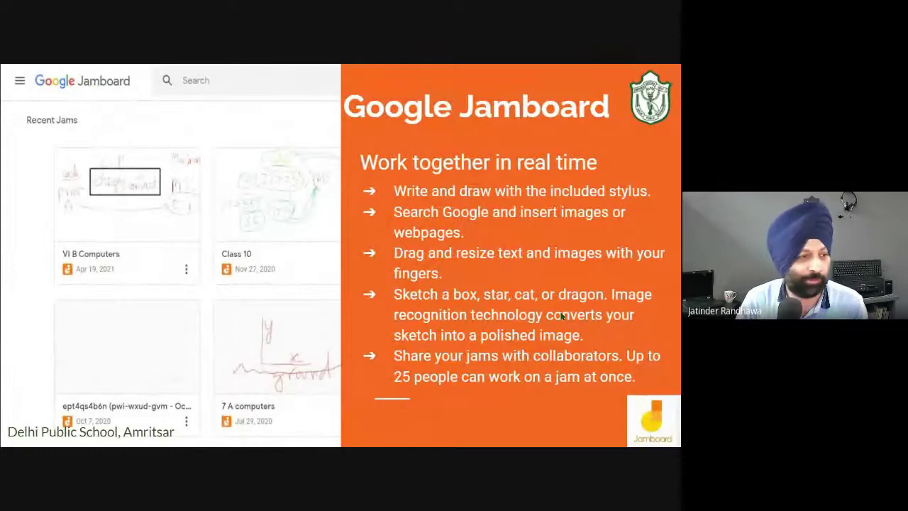
{"action": "left_click", "coordinate": [541, 317]}
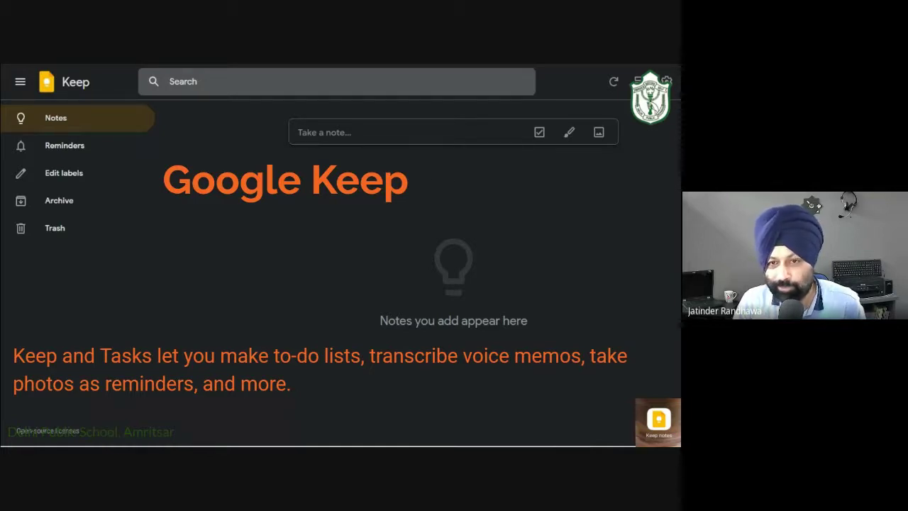
{"action": "key", "text": "Right"}
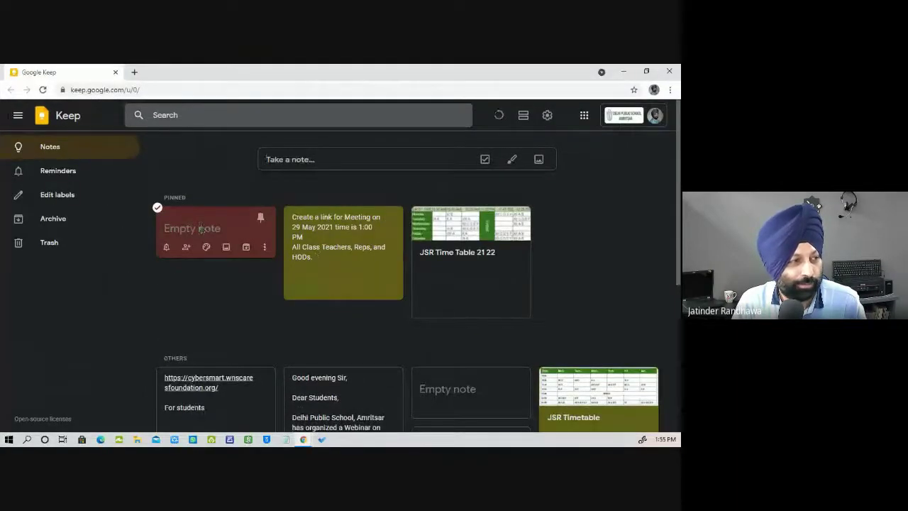
Open the pinned red empty note in Google Keep, view its collaborator options and change the note's color to pink
{"action": "left_click", "coordinate": [200, 226]}
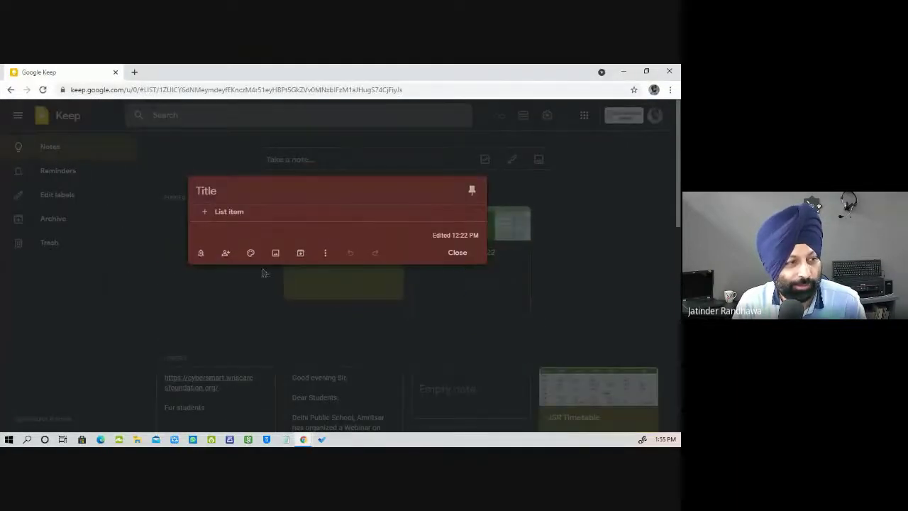
{"action": "left_click", "coordinate": [225, 254]}
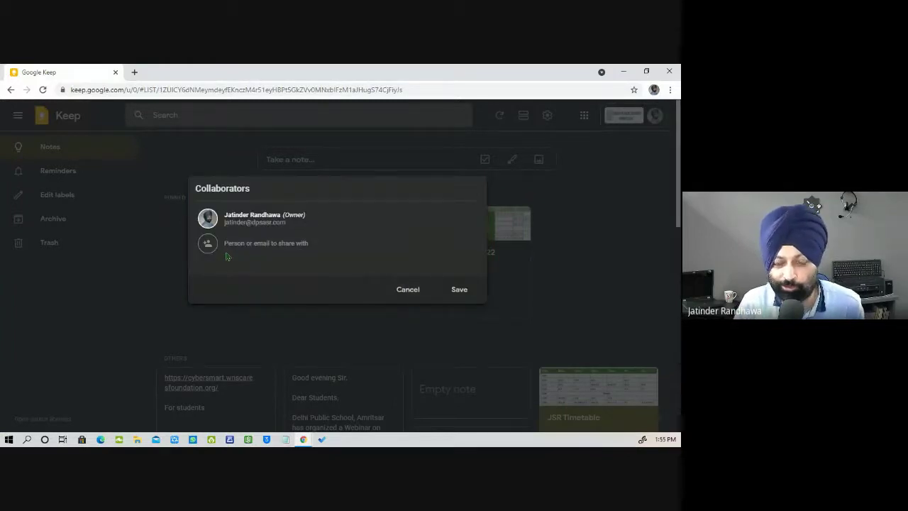
{"action": "left_click", "coordinate": [415, 291]}
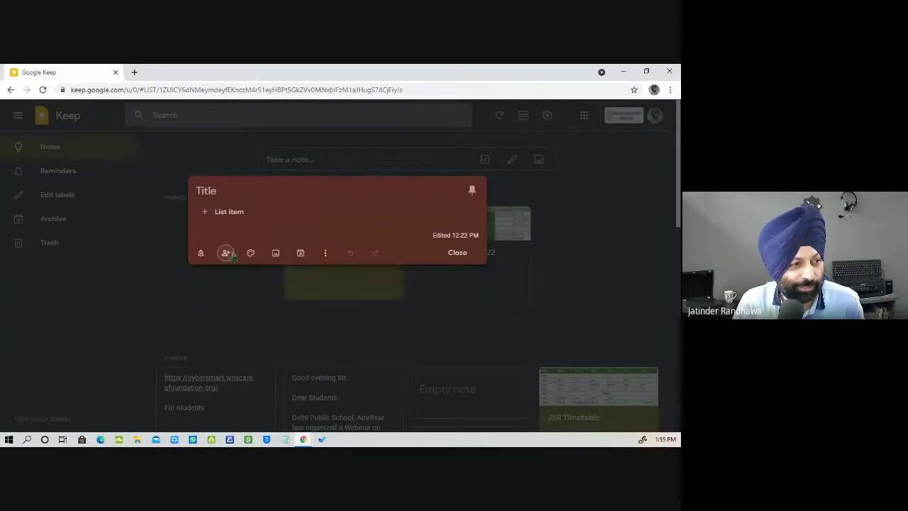
{"action": "mouse_move", "coordinate": [251, 253]}
{"action": "left_click", "coordinate": [265, 235]}
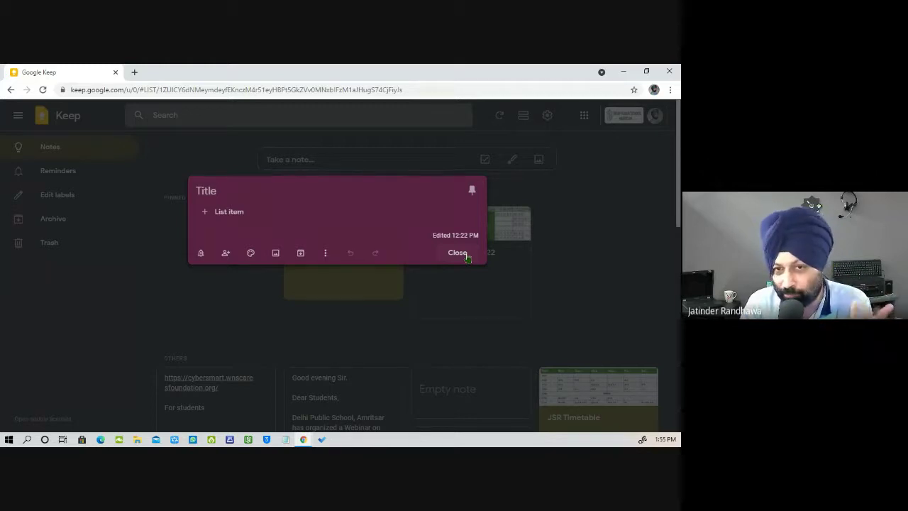
Switch to Google Calendar and look through the day's schedule for July 24, 2021
{"action": "left_click_drag", "start_coordinate": [603, 132], "coordinate": [480, 136]}
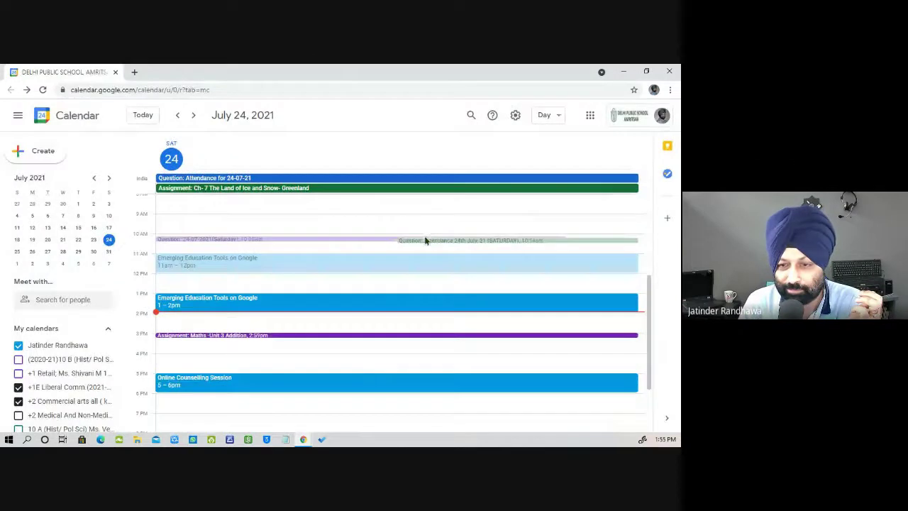
{"action": "scroll", "coordinate": [440, 268], "scroll_direction": "up", "scroll_amount": 3}
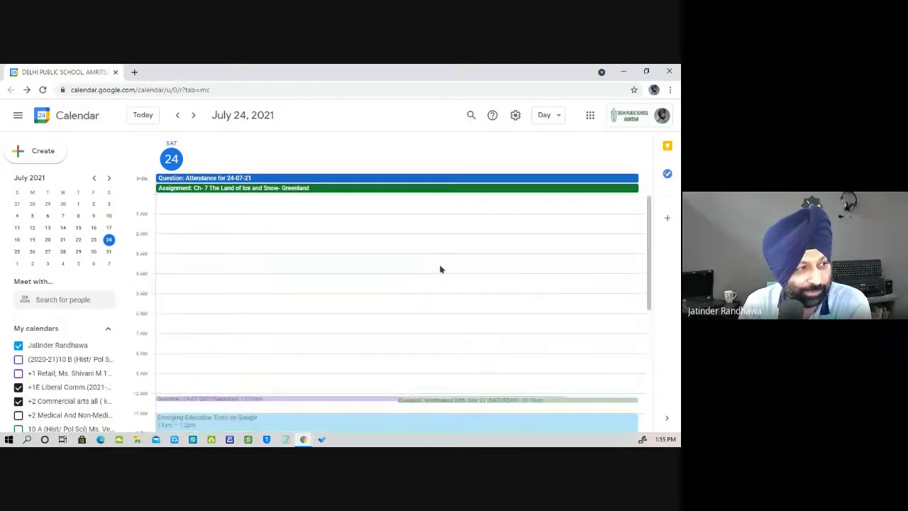
{"action": "scroll", "coordinate": [440, 268], "scroll_direction": "down", "scroll_amount": 3}
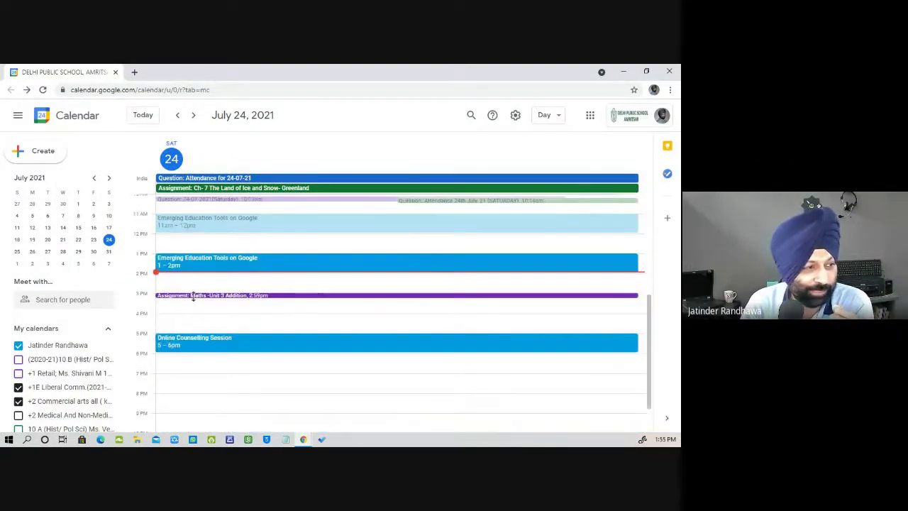
View the details of the Maths -Unit 3 Addition assignment and the new event form's options, closing both without saving
{"action": "left_click", "coordinate": [262, 296]}
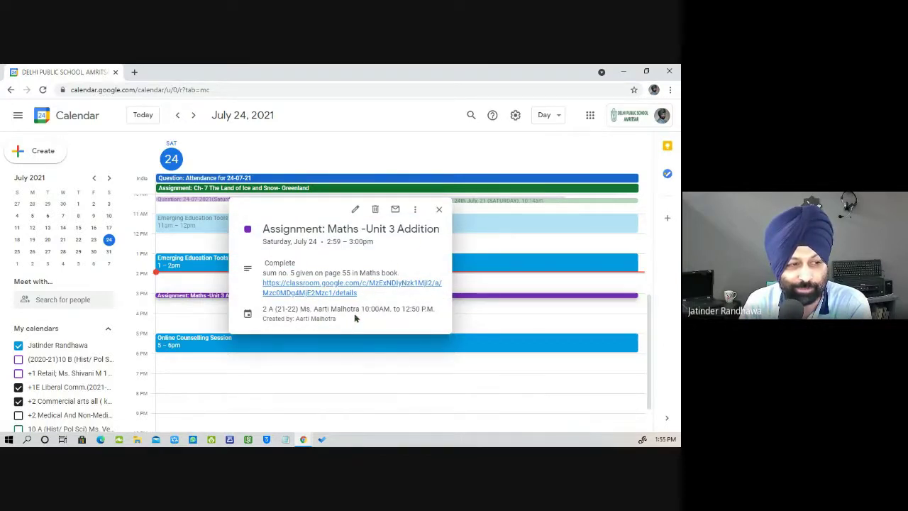
{"action": "left_click", "coordinate": [439, 210]}
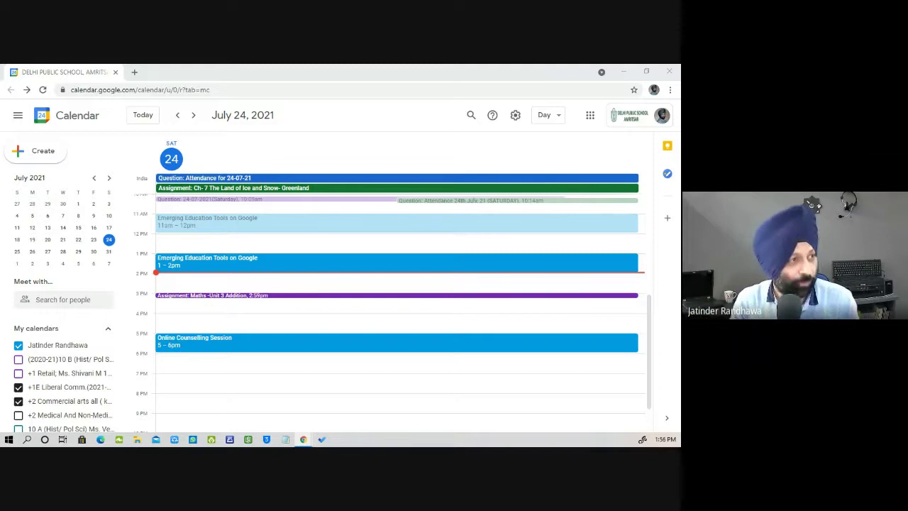
{"action": "left_click", "coordinate": [19, 152]}
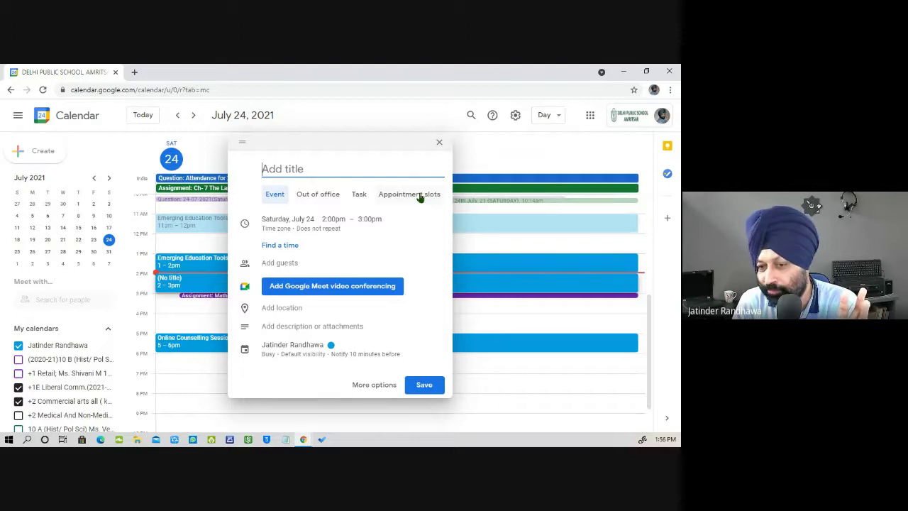
{"action": "left_click", "coordinate": [439, 145]}
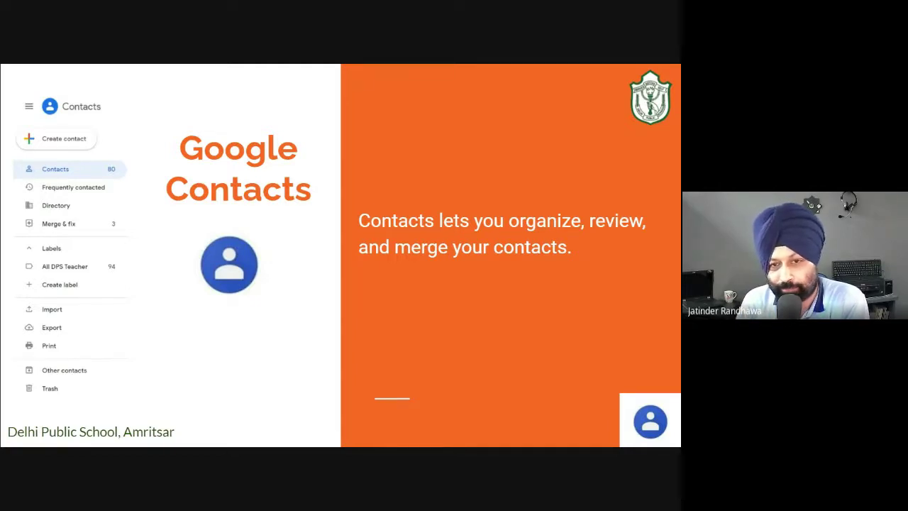
Switch to Gmail, preview a suggested student's contact card in the new message and remove the entered recipient
{"action": "key", "text": "alt+Tab"}
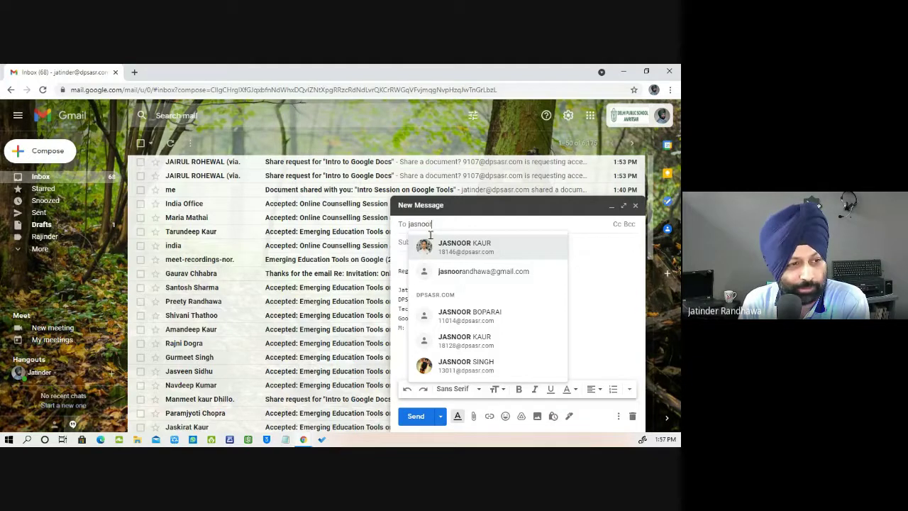
{"action": "mouse_move", "coordinate": [455, 248]}
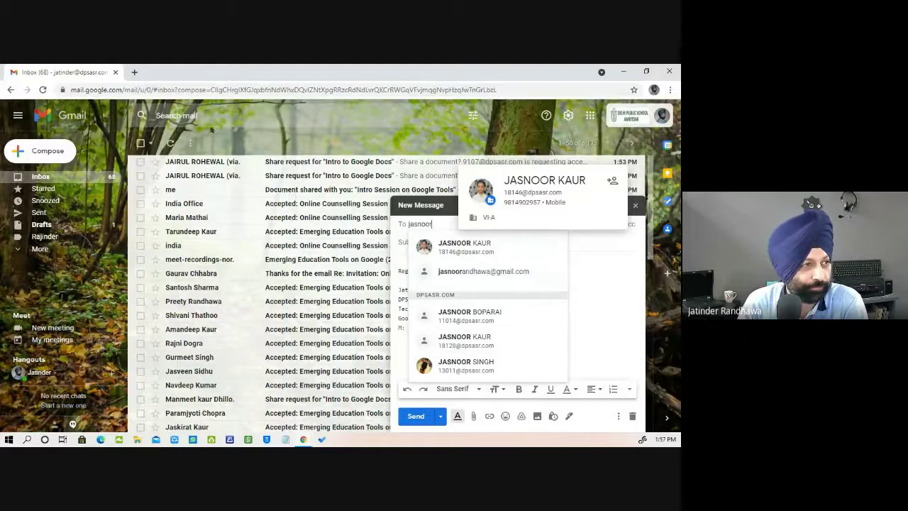
{"action": "left_click", "coordinate": [274, 136]}
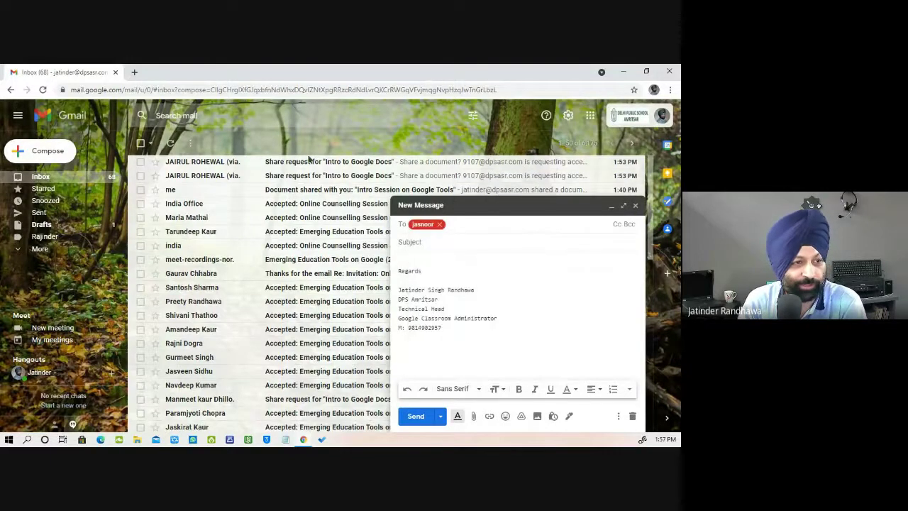
{"action": "left_click", "coordinate": [439, 224]}
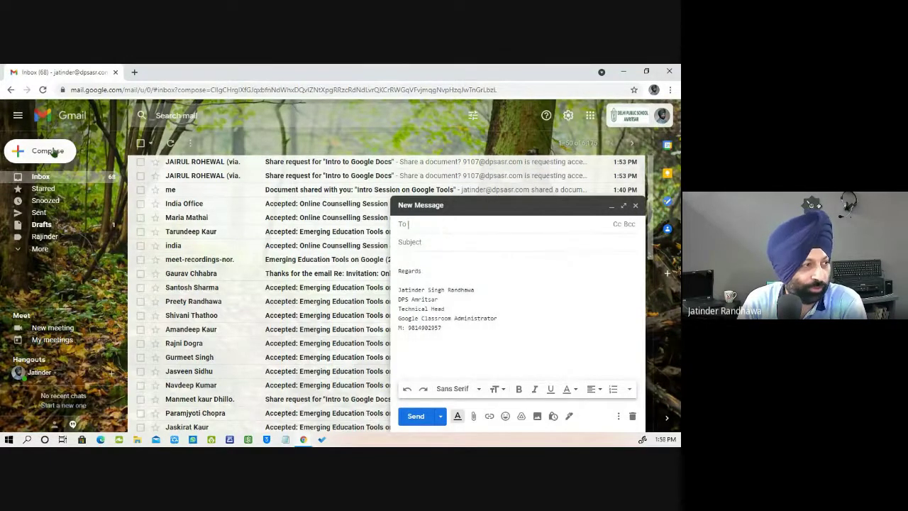
Open Google Contacts from the Google apps, view the contact list and return to the Gmail draft
{"action": "left_click", "coordinate": [591, 115]}
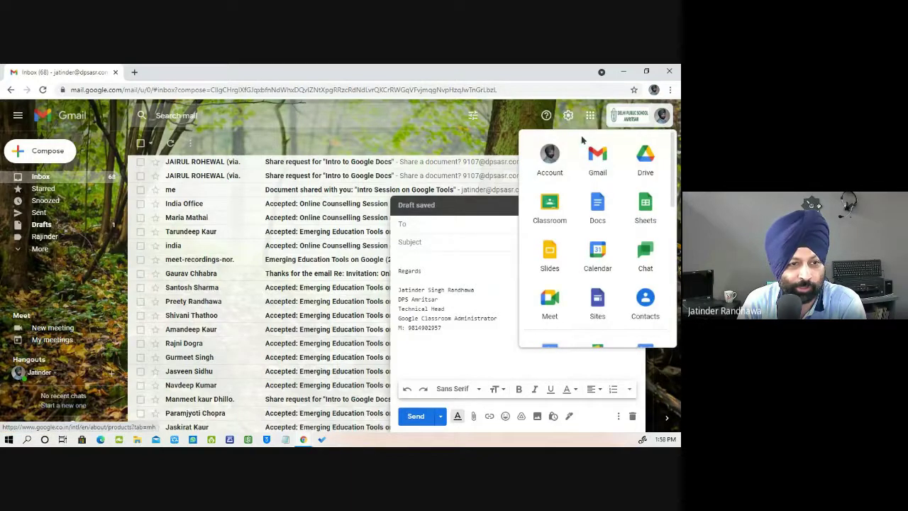
{"action": "left_click", "coordinate": [647, 303]}
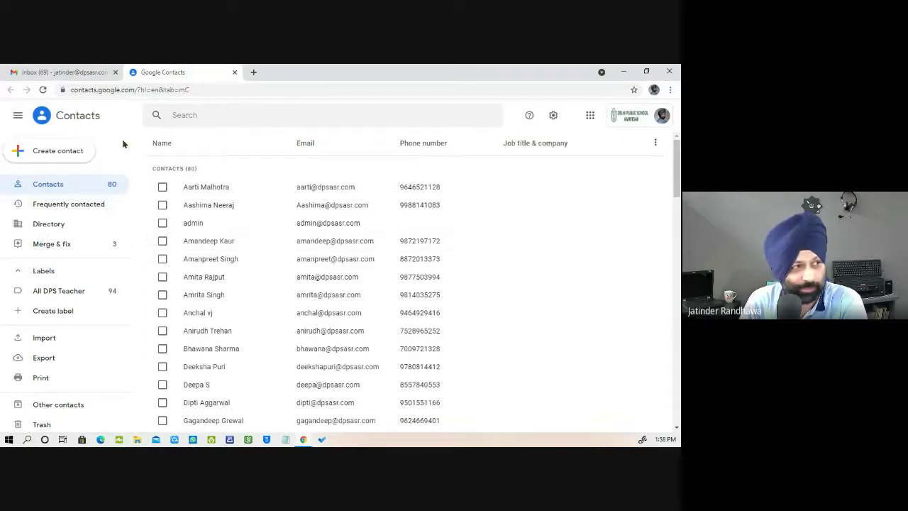
{"action": "left_click", "coordinate": [234, 72]}
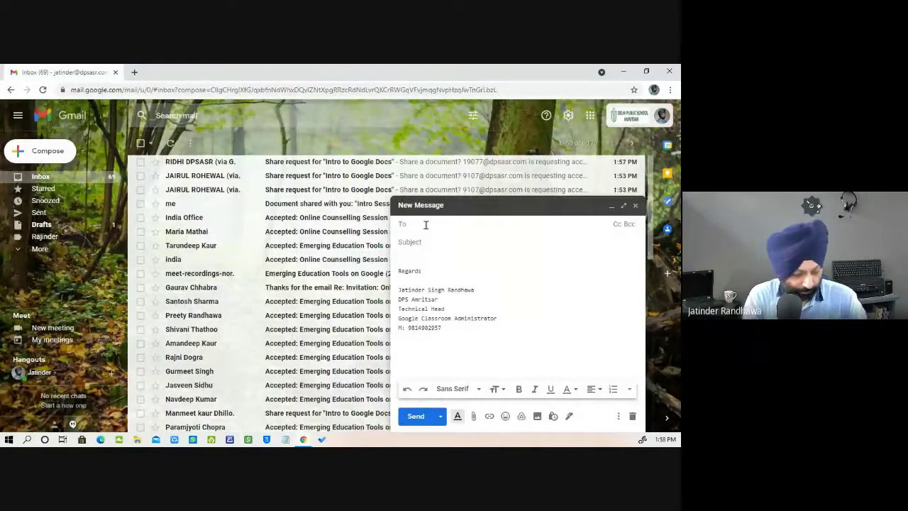
Look up a student by first name in the draft's recipient field, view the contact card and clear the entry
{"action": "type", "text": "rehan"}
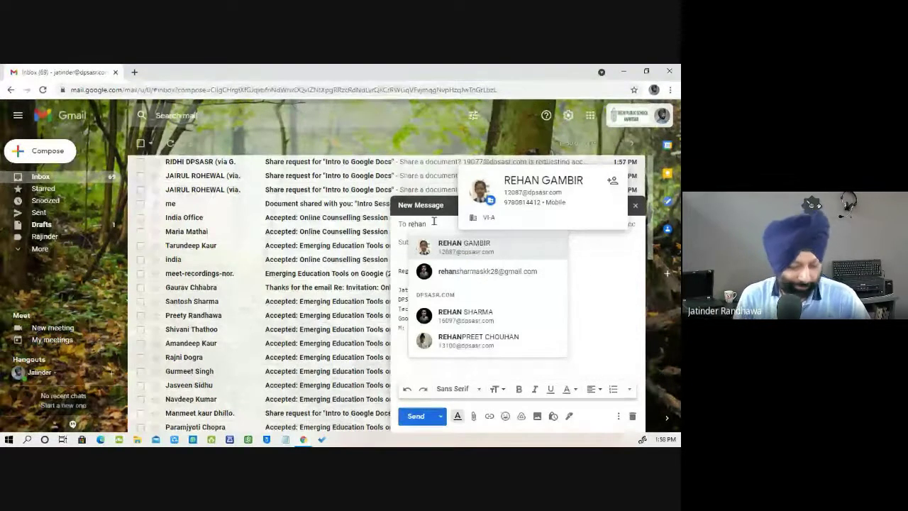
{"action": "key", "text": "BackSpace"}
{"action": "key", "text": "BackSpace"}
{"action": "key", "text": "BackSpace"}
{"action": "key", "text": "BackSpace"}
{"action": "key", "text": "BackSpace"}
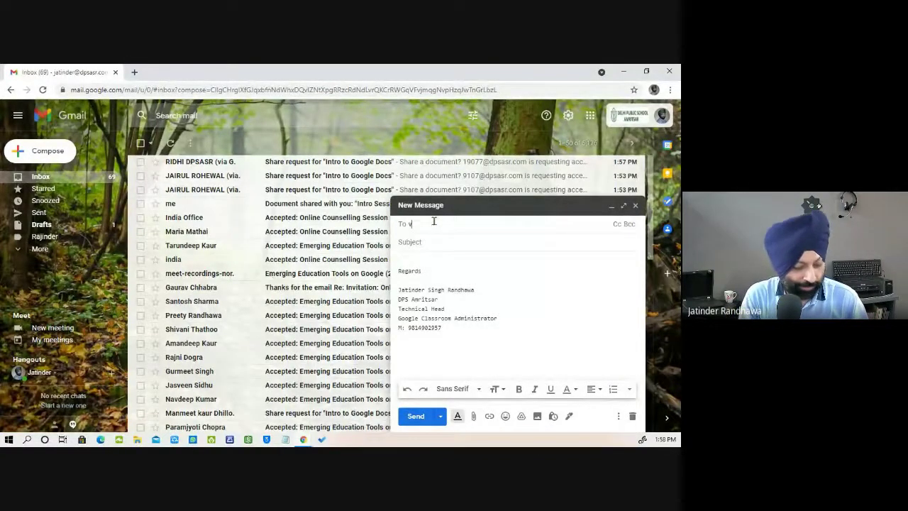
Look up contacts by a partial name in the recipient field, browse the suggestions and clear the entry
{"action": "type", "text": "er"}
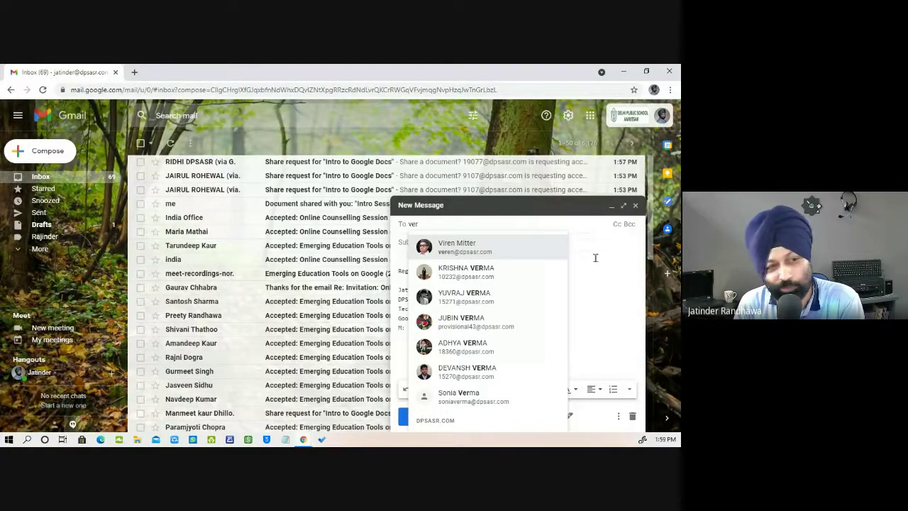
{"action": "key", "text": "Down"}
{"action": "key", "text": "Down"}
{"action": "key", "text": "Down"}
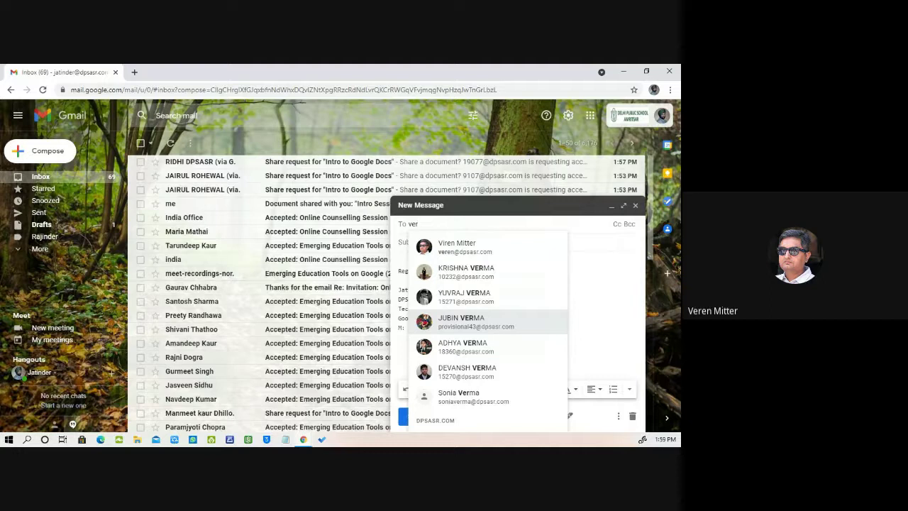
{"action": "key", "text": "Up"}
{"action": "key", "text": "Up"}
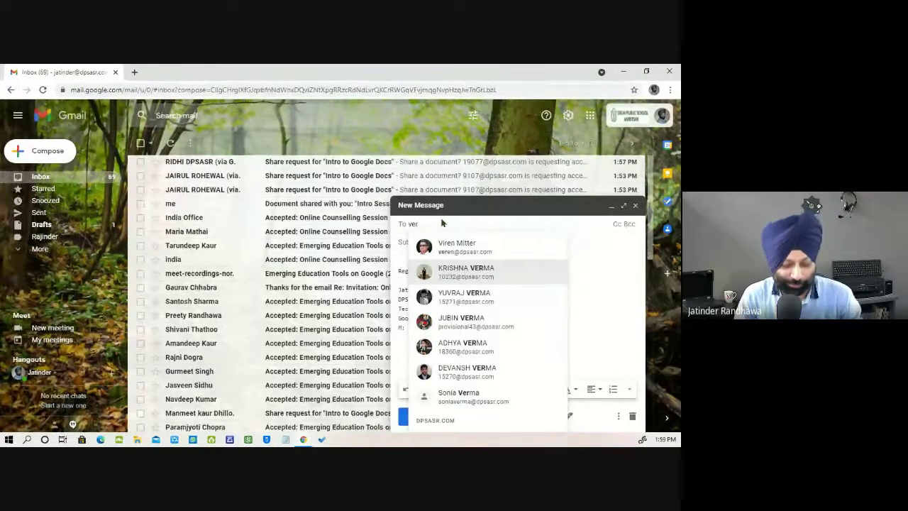
{"action": "key", "text": "BackSpace"}
{"action": "key", "text": "BackSpace"}
{"action": "key", "text": "BackSpace"}
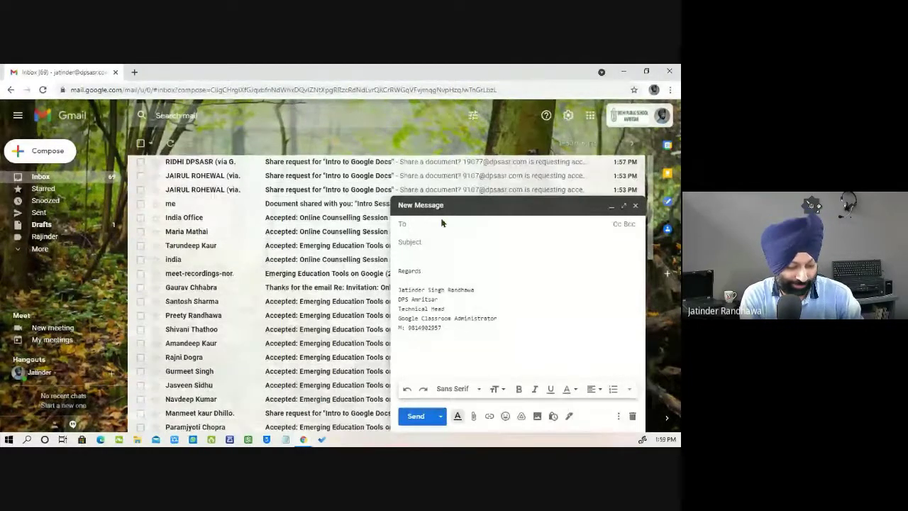
Look up the sender's own first name as recipient, replace it with another contact's first name and view the suggestion
{"action": "type", "text": "ja"}
{"action": "key", "text": "BackSpace"}
{"action": "type", "text": "tinder"}
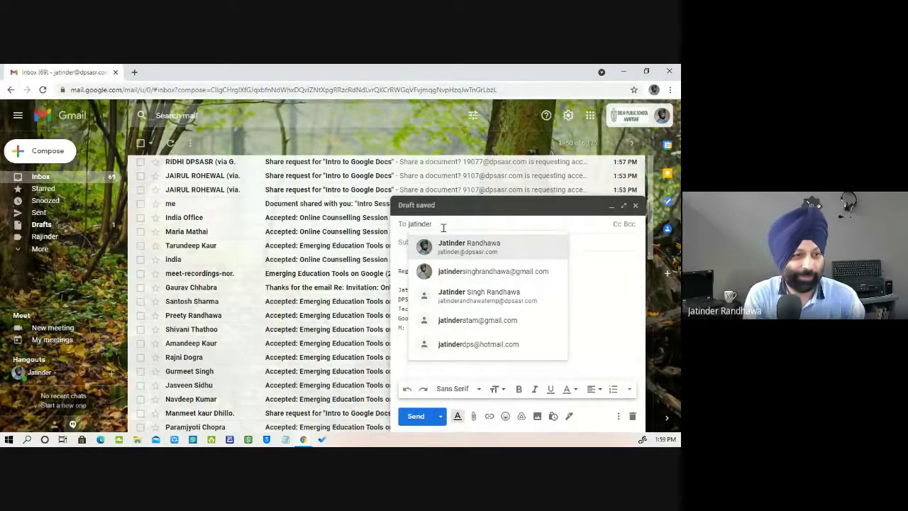
{"action": "key", "text": "BackSpace"}
{"action": "key", "text": "BackSpace"}
{"action": "key", "text": "BackSpace"}
{"action": "key", "text": "BackSpace"}
{"action": "key", "text": "BackSpace"}
{"action": "key", "text": "BackSpace"}
{"action": "key", "text": "BackSpace"}
{"action": "key", "text": "BackSpace"}
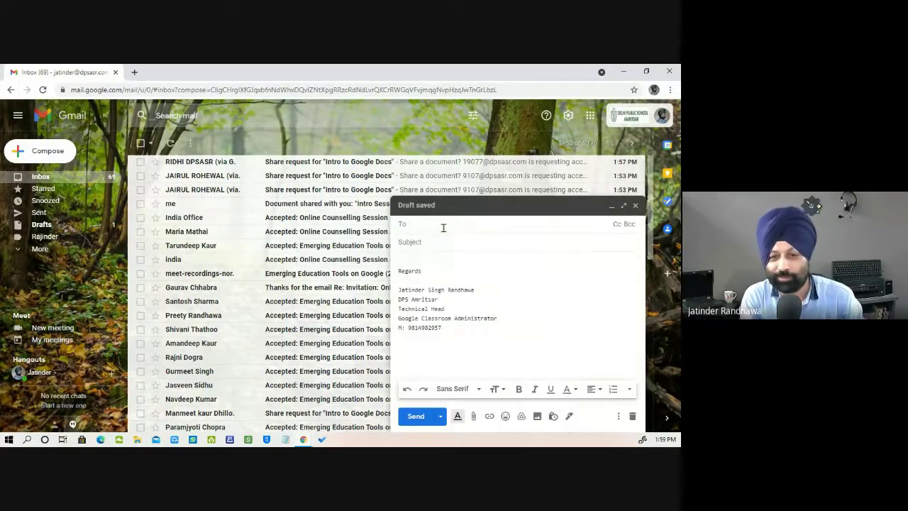
{"action": "type", "text": "ankur"}
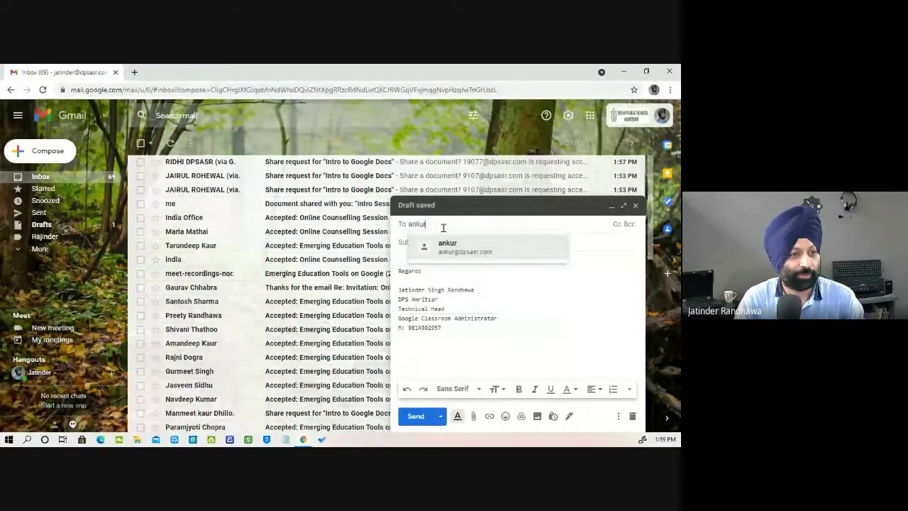
{"action": "mouse_move", "coordinate": [449, 248]}
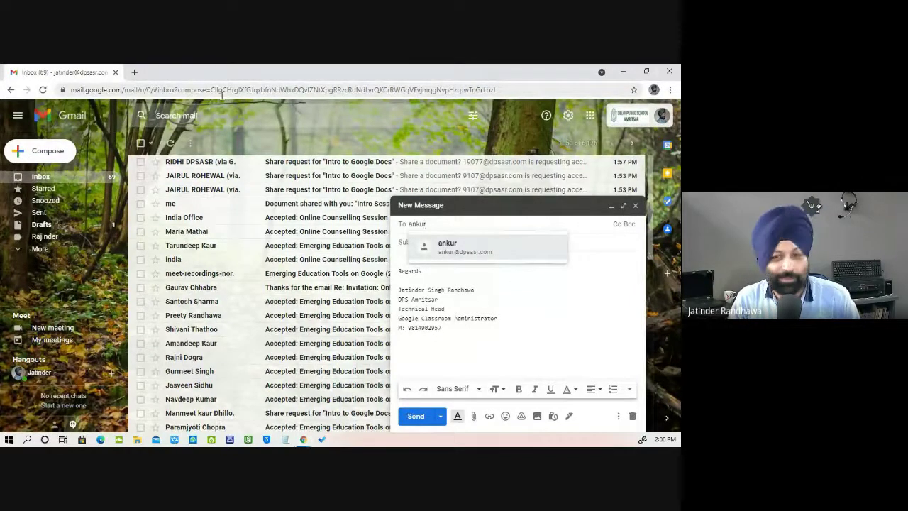
Return to the Google tools slideshow and exit its presentation view at the title slide
{"action": "key", "text": "alt+Tab"}
{"action": "left_click", "coordinate": [426, 186]}
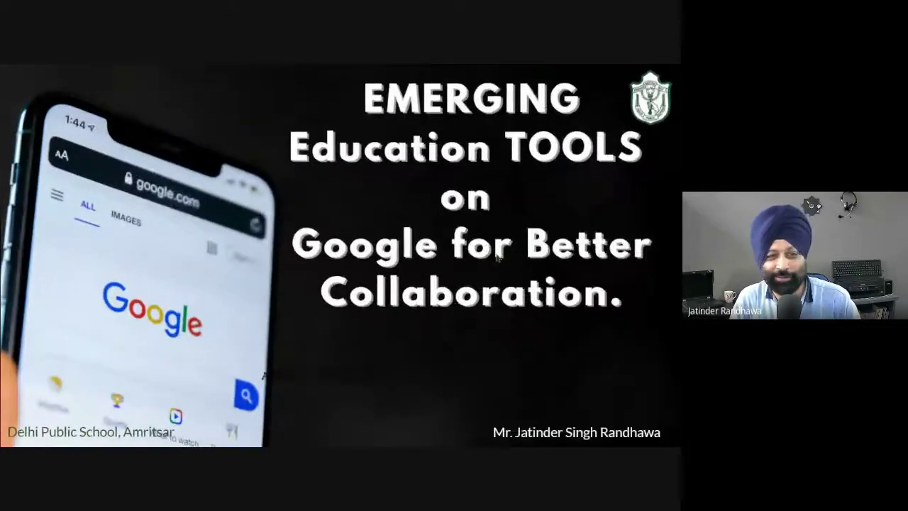
{"action": "key", "text": "Escape"}
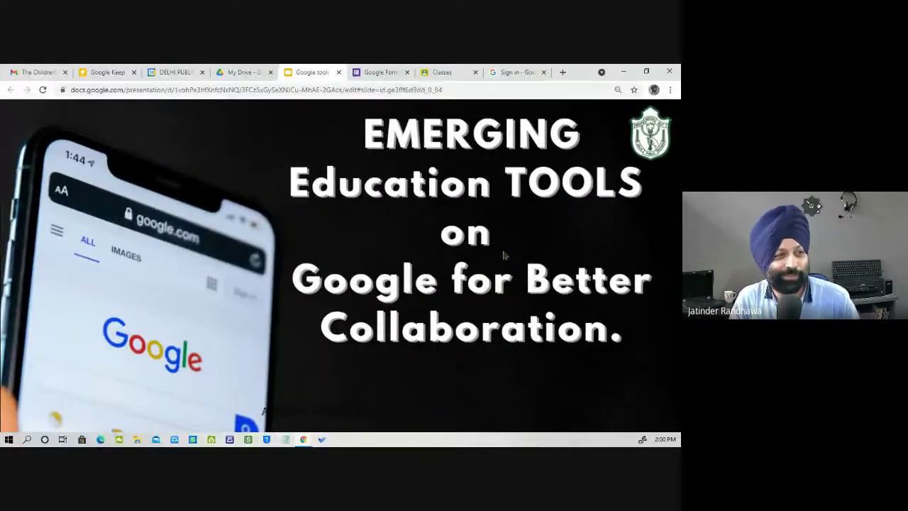
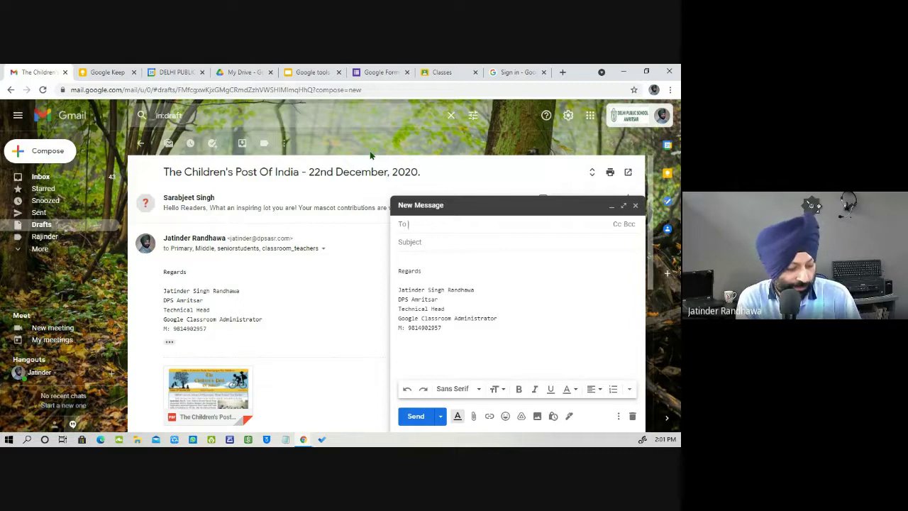
Look up the Senior School group with "se" in a new Gmail message, add it as recipient, view its card and remove it
{"action": "type", "text": "se"}
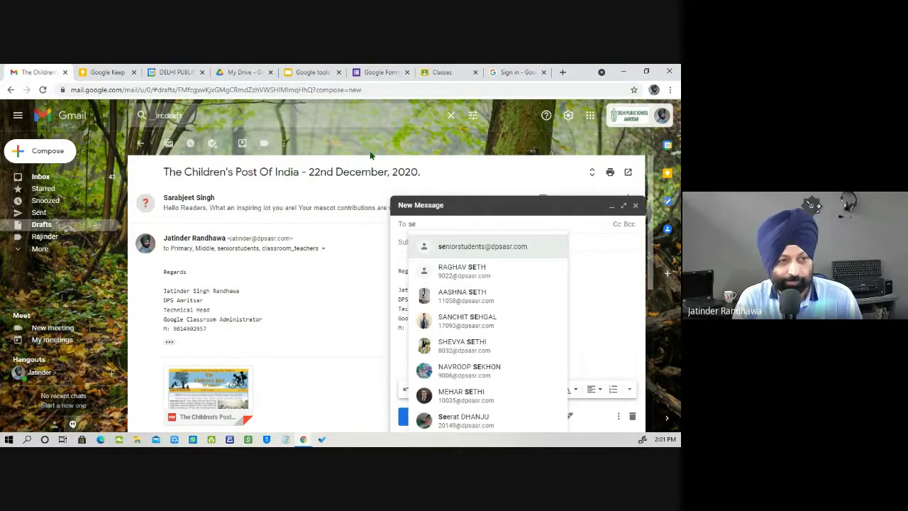
{"action": "mouse_move", "coordinate": [490, 250]}
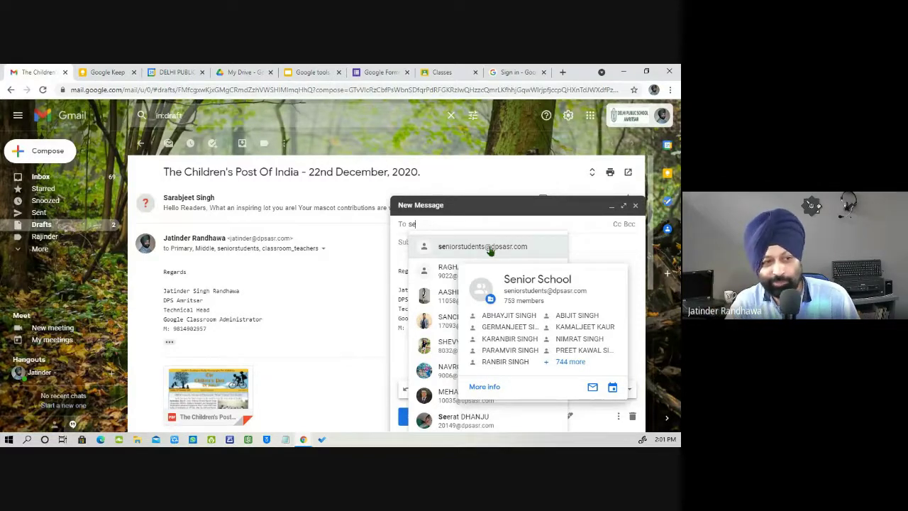
{"action": "left_click", "coordinate": [489, 247]}
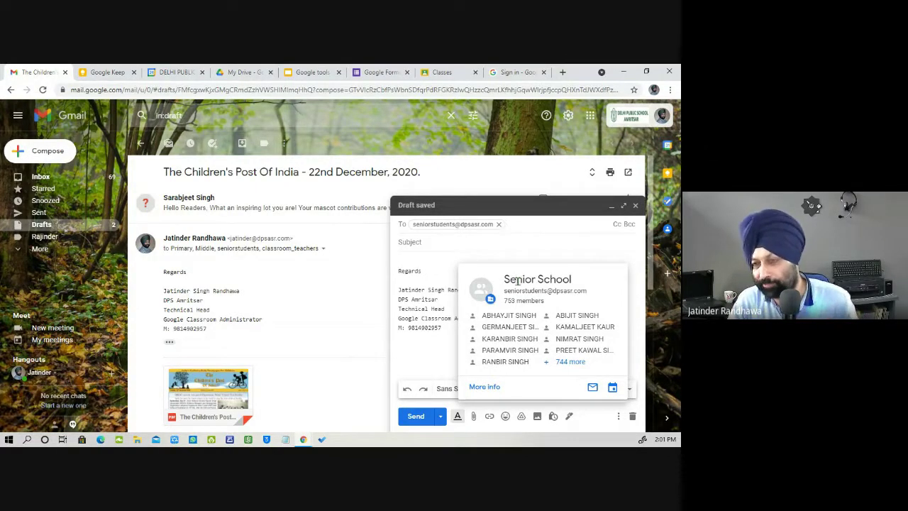
{"action": "left_click", "coordinate": [499, 224]}
Look up the Middle School group with "mid" as recipient, view its members card and clear the entry
{"action": "type", "text": "mid"}
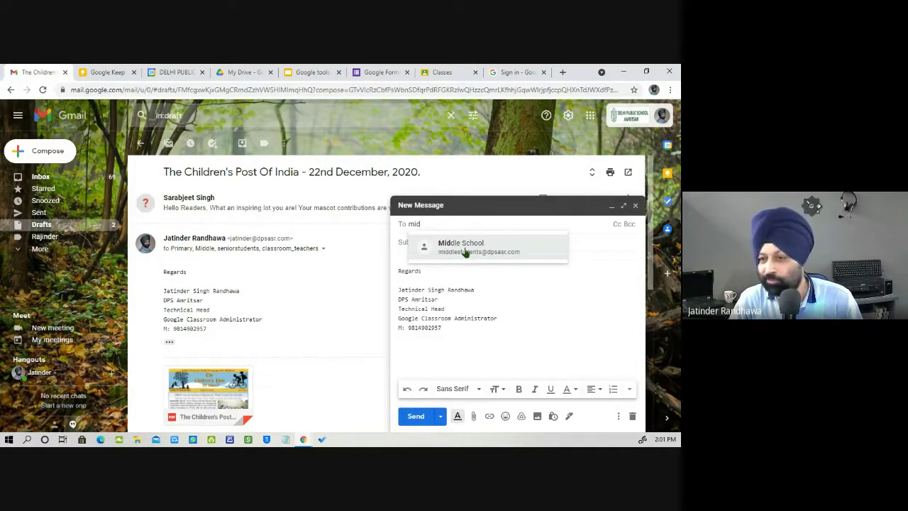
{"action": "mouse_move", "coordinate": [464, 253]}
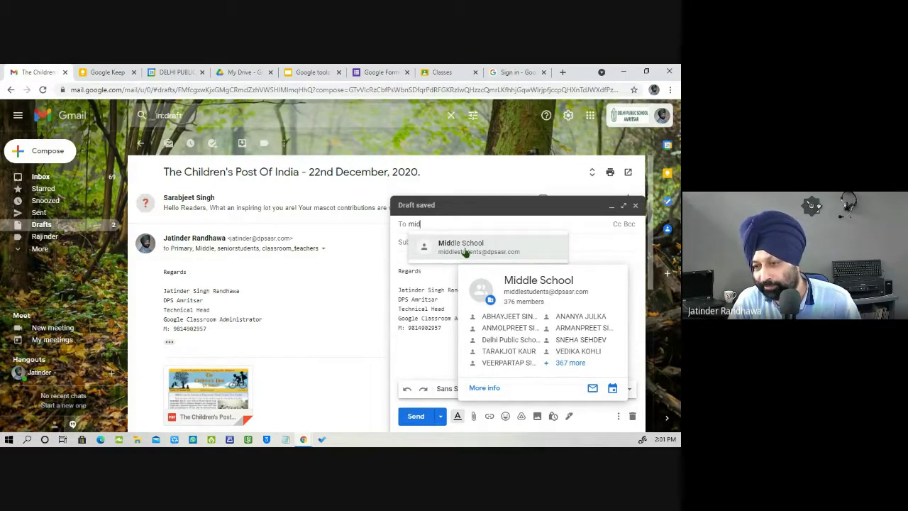
{"action": "key", "text": "BackSpace"}
{"action": "key", "text": "BackSpace"}
{"action": "key", "text": "BackSpace"}
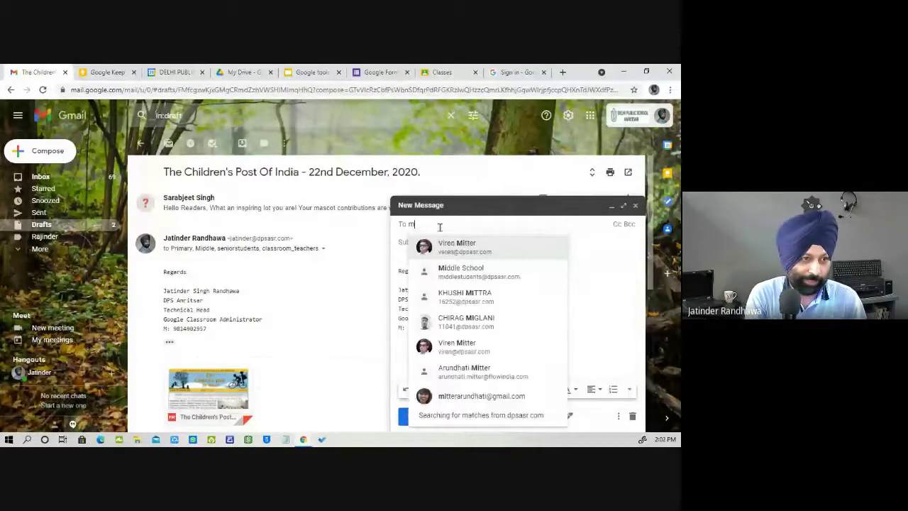
Look up the Primary School group with "pri" among the recipient suggestions and clear the entry
{"action": "type", "text": "pri"}
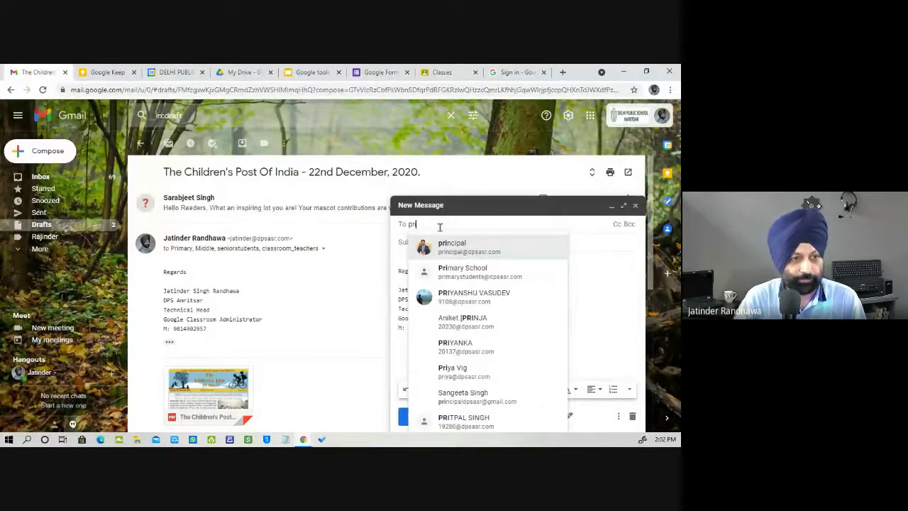
{"action": "mouse_move", "coordinate": [486, 279]}
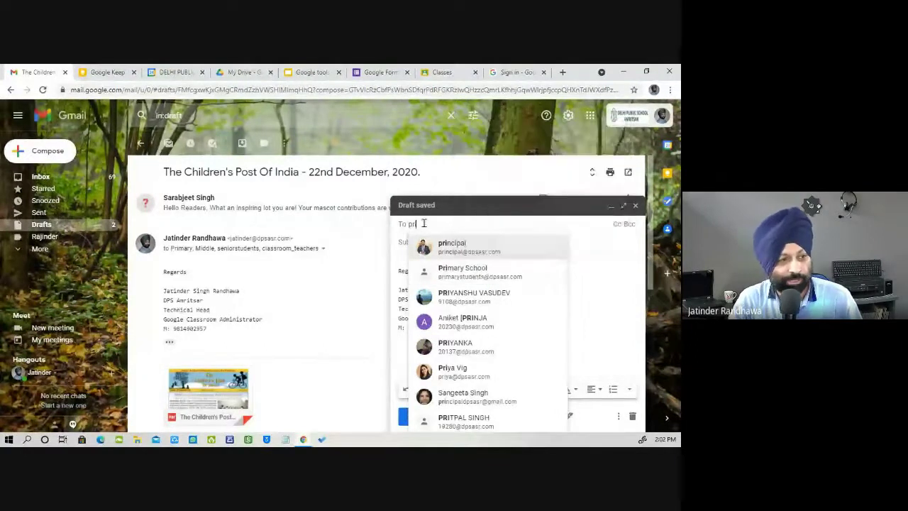
{"action": "key", "text": "BackSpace"}
{"action": "key", "text": "BackSpace"}
Look up the Nursery School group with "nur", view its members card and replace the recipient entry with "class"
{"action": "type", "text": "nu"}
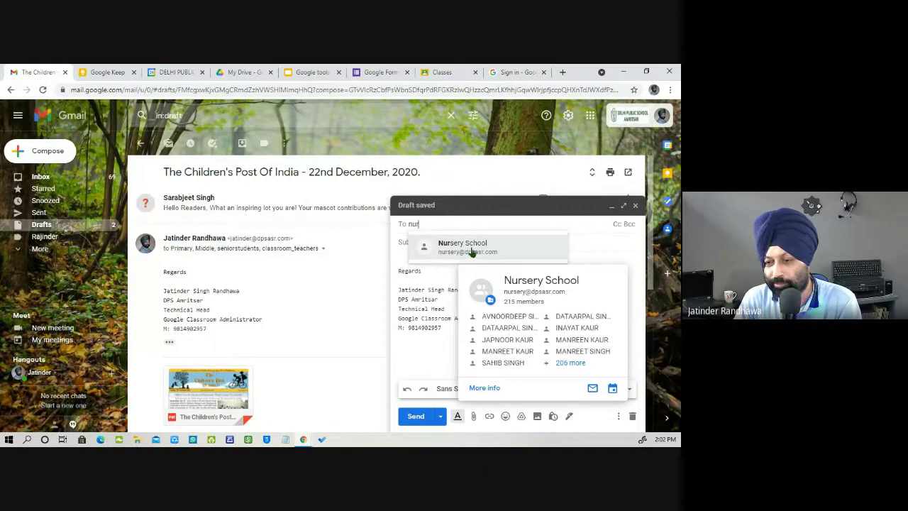
{"action": "key", "text": "BackSpace"}
{"action": "key", "text": "BackSpace"}
{"action": "key", "text": "BackSpace"}
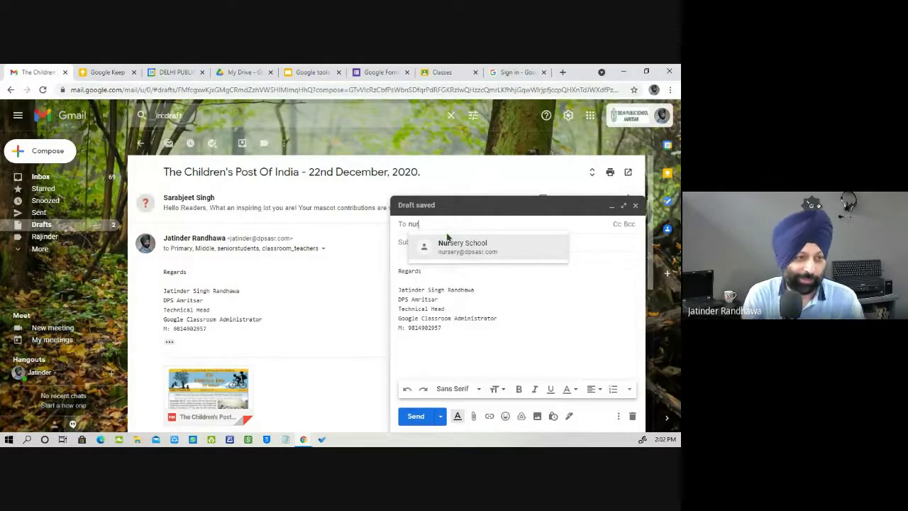
{"action": "type", "text": "class"}
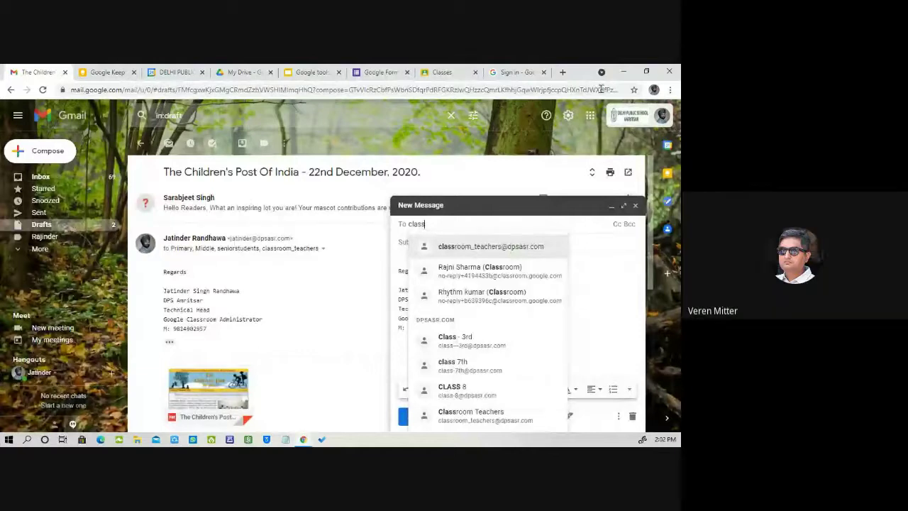
Switch to Google Contacts and create a contact label named "Class VII A"
{"action": "left_click", "coordinate": [591, 115]}
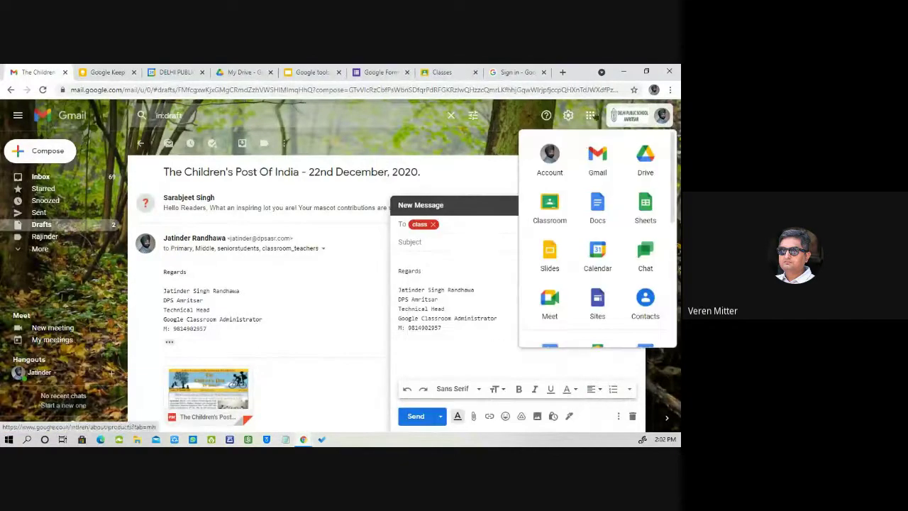
{"action": "left_click", "coordinate": [644, 304]}
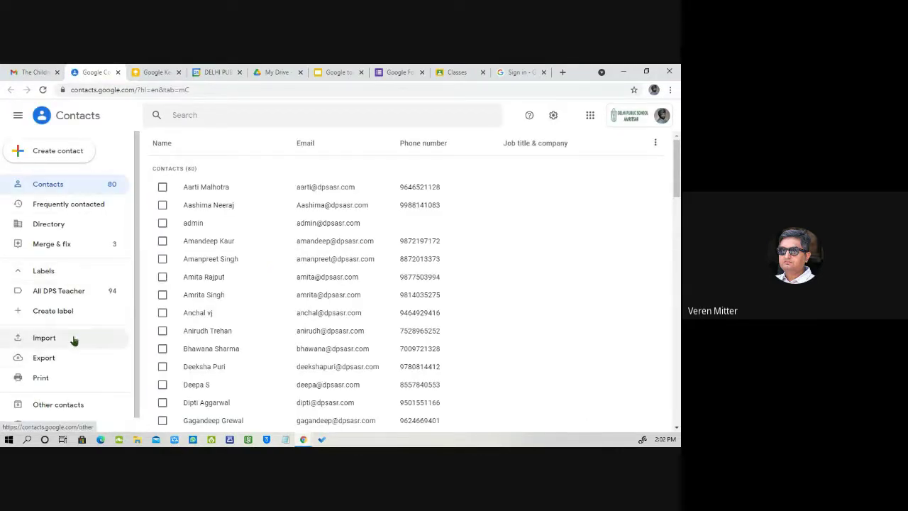
{"action": "scroll", "coordinate": [74, 341], "scroll_direction": "down", "scroll_amount": 1}
{"action": "scroll", "coordinate": [61, 375], "scroll_direction": "up", "scroll_amount": 1}
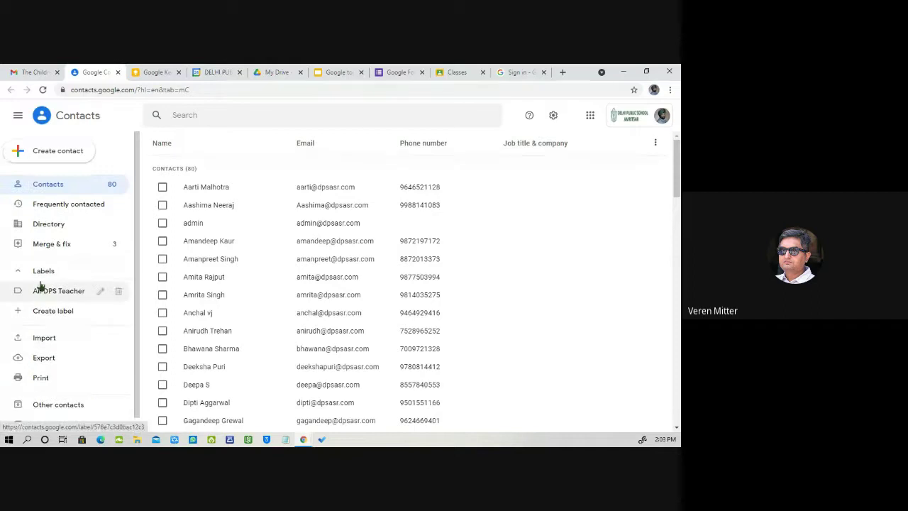
{"action": "left_click", "coordinate": [63, 312]}
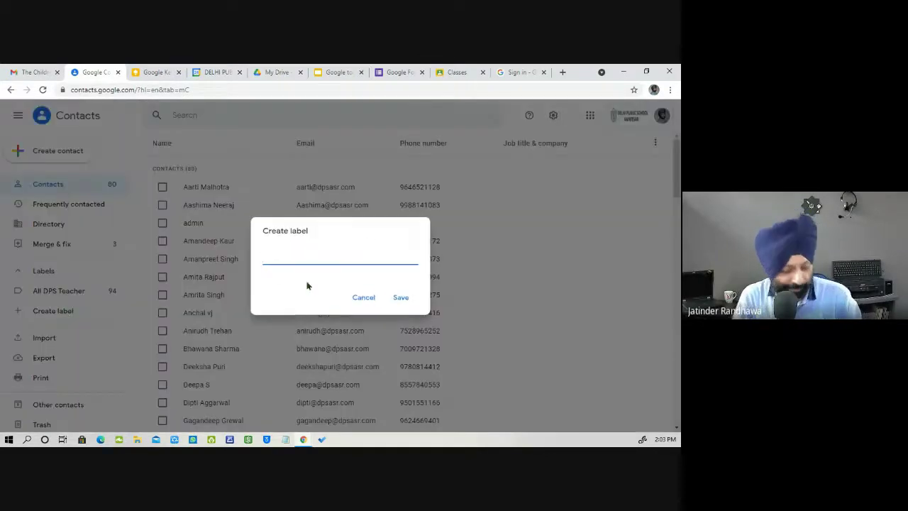
{"action": "type", "text": "Class "}
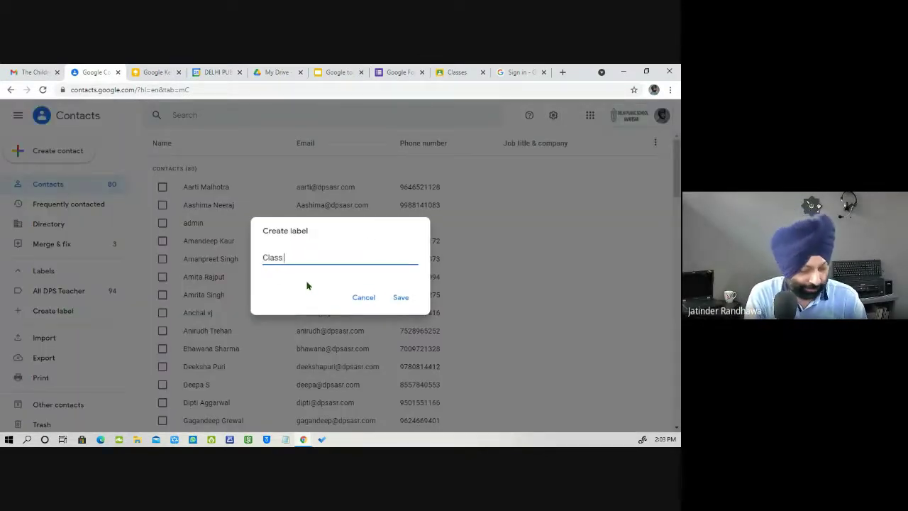
{"action": "type", "text": "VII "}
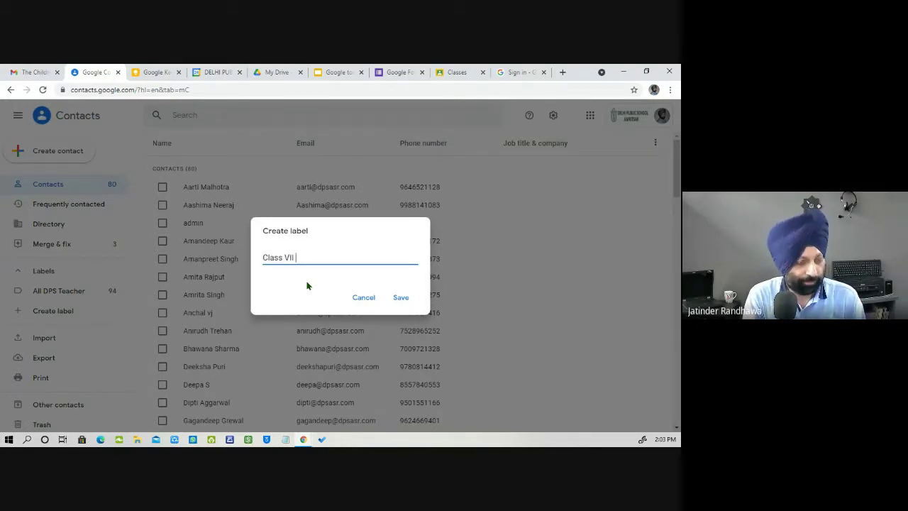
{"action": "type", "text": "A"}
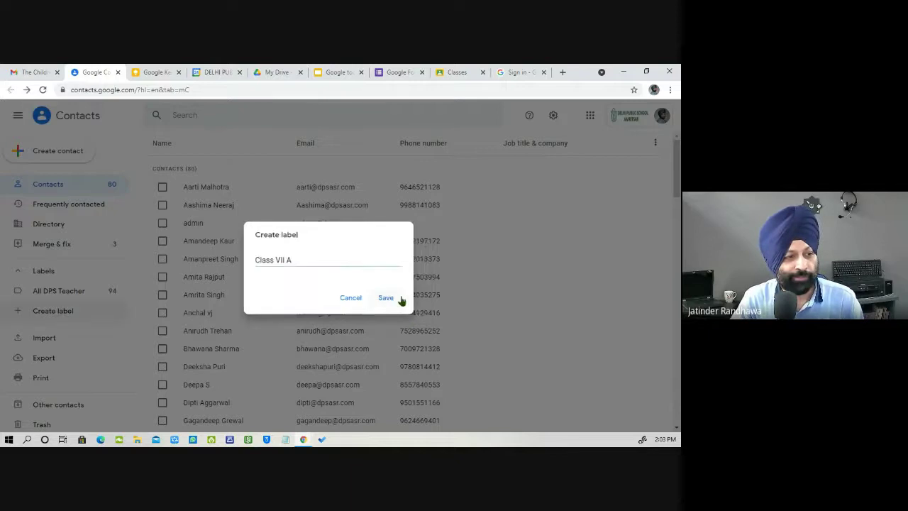
{"action": "left_click", "coordinate": [401, 297]}
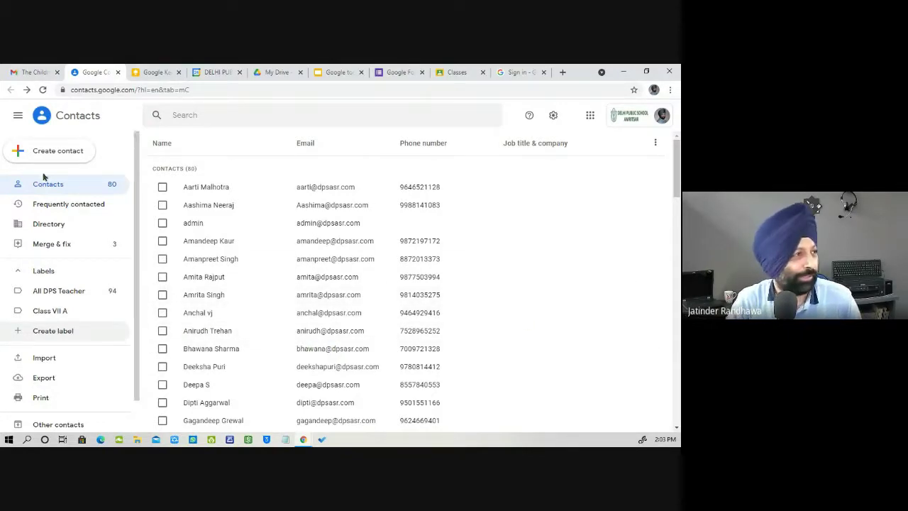
Switch back to the new Gmail message, remove the "class" recipient and show the Cc and Bcc fields
{"action": "left_click", "coordinate": [35, 72]}
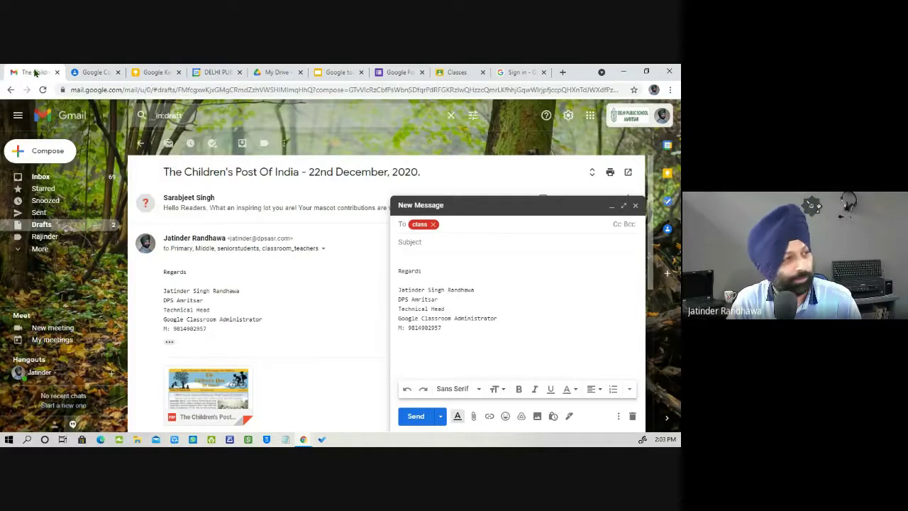
{"action": "left_click", "coordinate": [433, 224]}
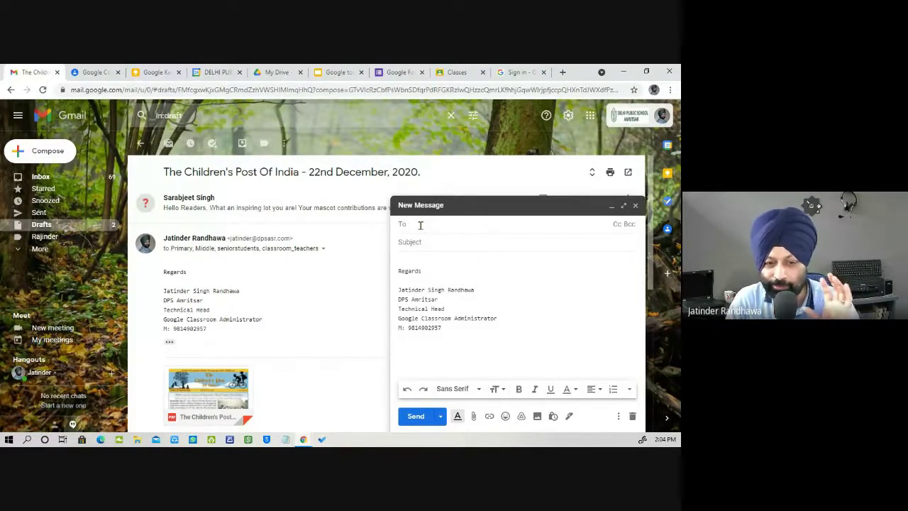
{"action": "left_click", "coordinate": [616, 224]}
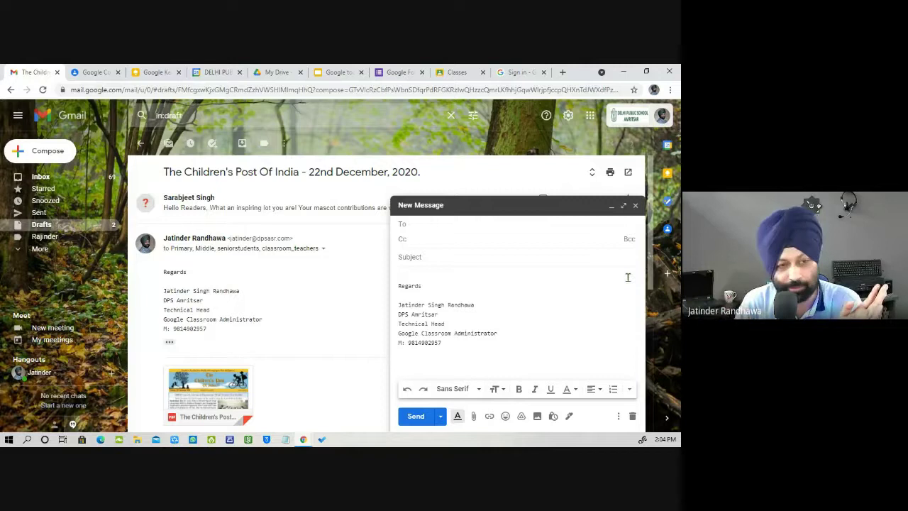
{"action": "left_click", "coordinate": [629, 239]}
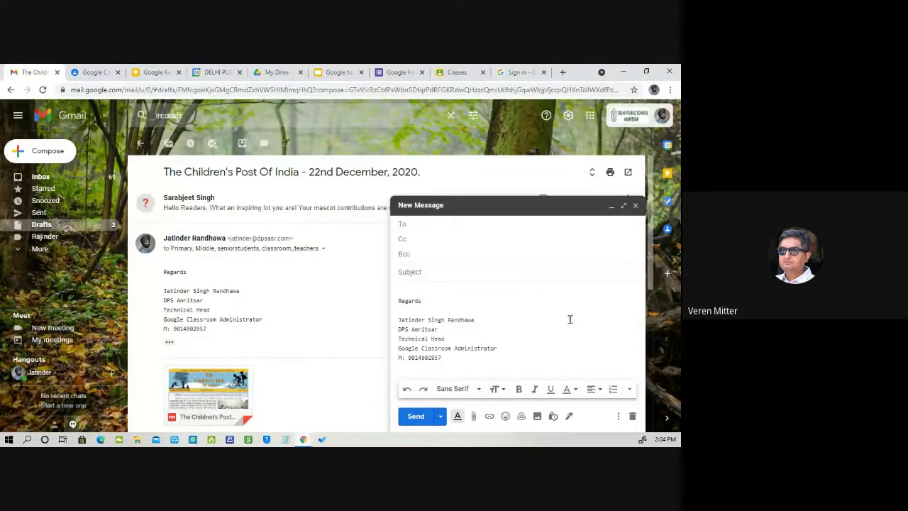
Add the colleague's school address as the main recipient and the school's principal account as Cc
{"action": "left_click", "coordinate": [426, 223]}
{"action": "type", "text": "ver"}
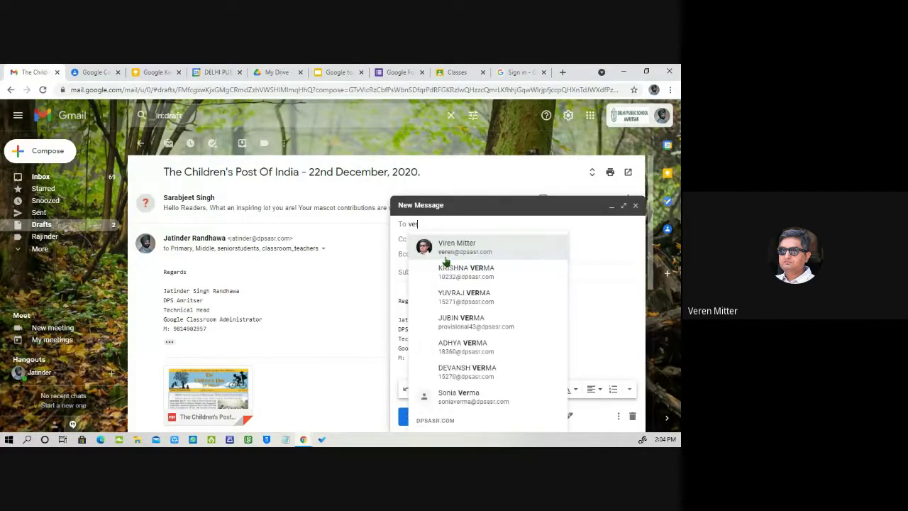
{"action": "left_click", "coordinate": [455, 248]}
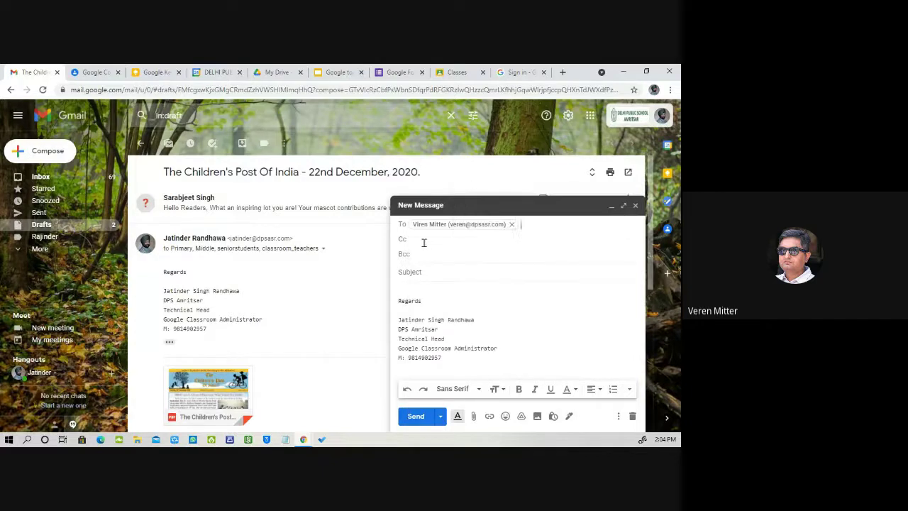
{"action": "left_click", "coordinate": [422, 241]}
{"action": "type", "text": "princ"}
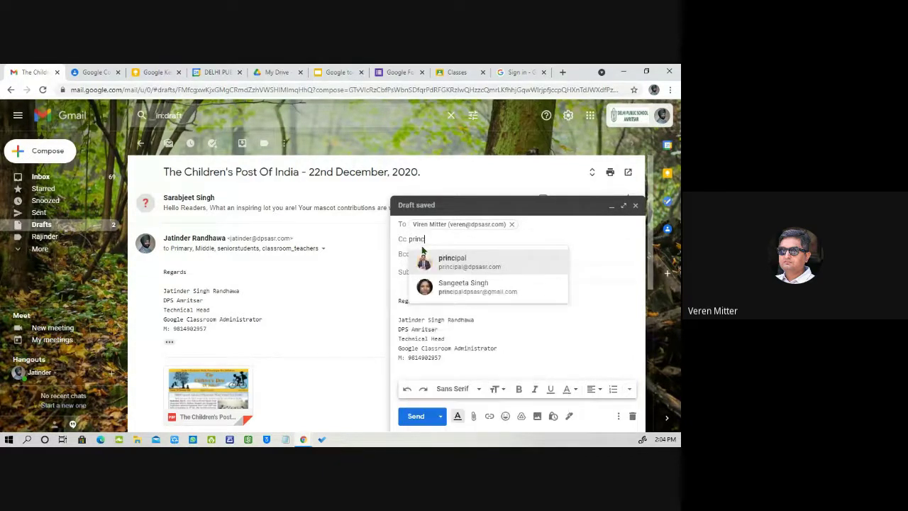
{"action": "left_click", "coordinate": [436, 261]}
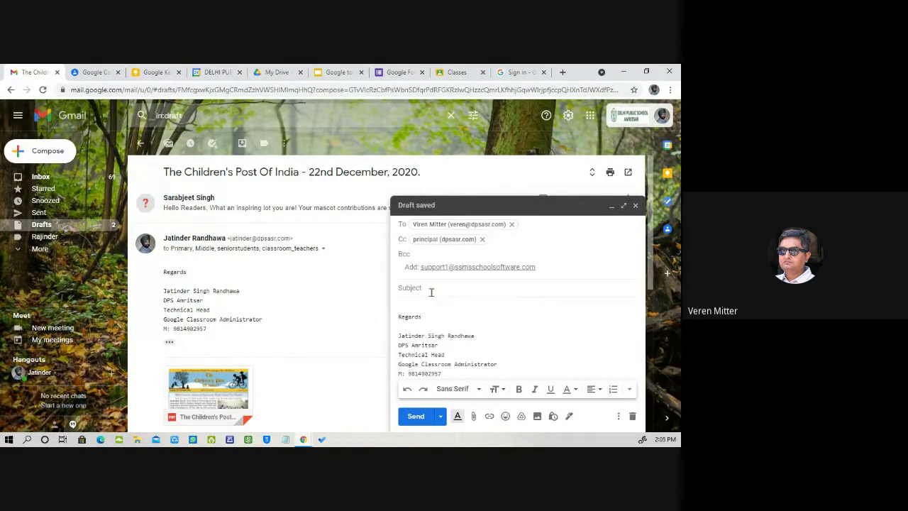
Set the message subject to "Approval" and close the message window
{"action": "left_click", "coordinate": [416, 287]}
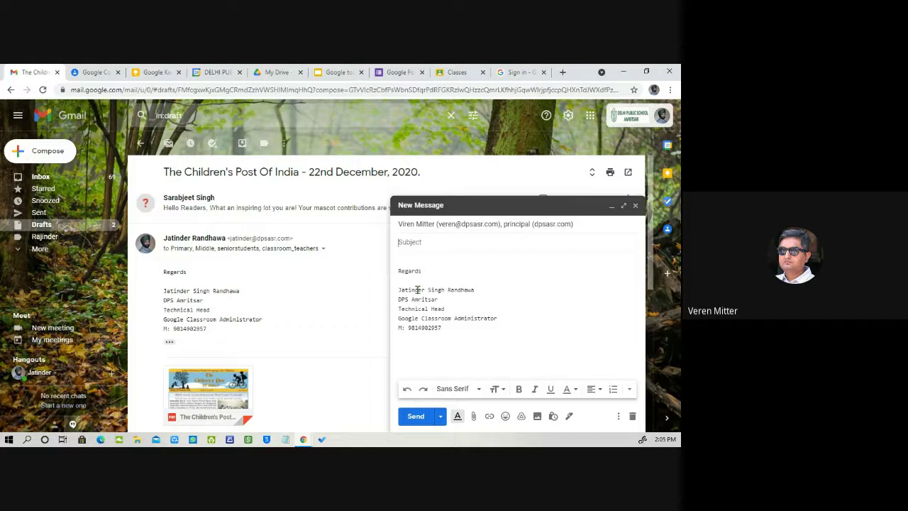
{"action": "type", "text": "Approval"}
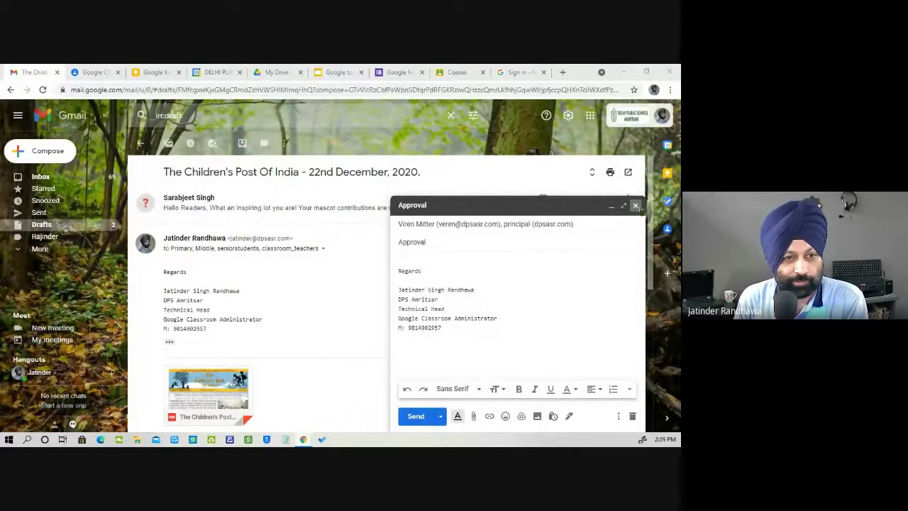
{"action": "left_click", "coordinate": [635, 206]}
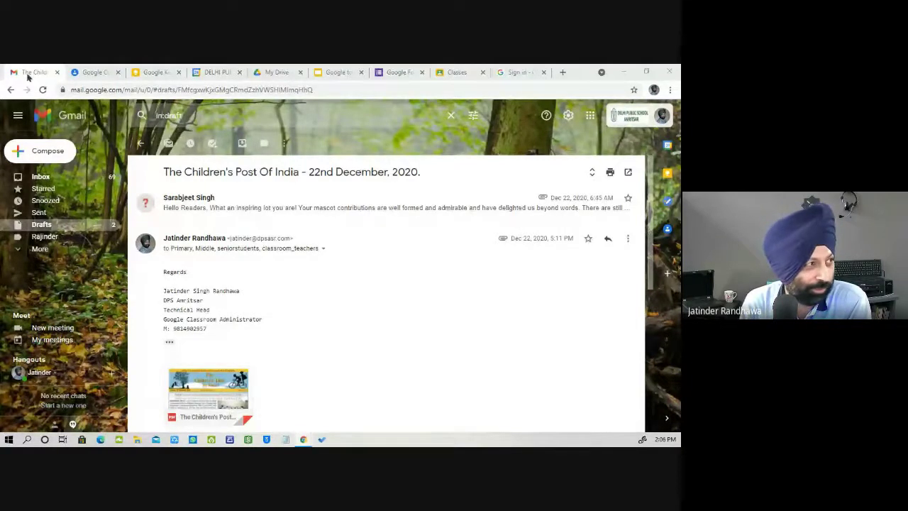
View the inbox email about the "Emerging Education Tools on Google" meeting recording, then look through older inbox messages
{"action": "left_click", "coordinate": [42, 178]}
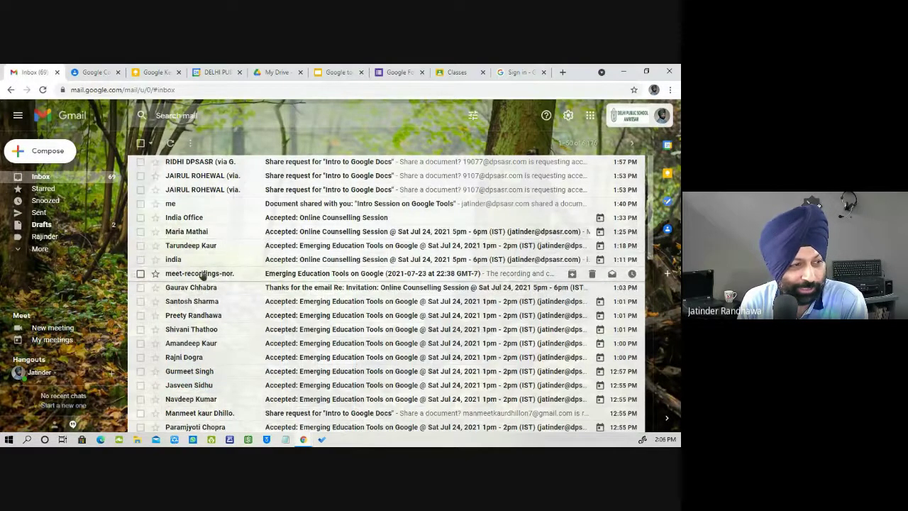
{"action": "left_click", "coordinate": [379, 275]}
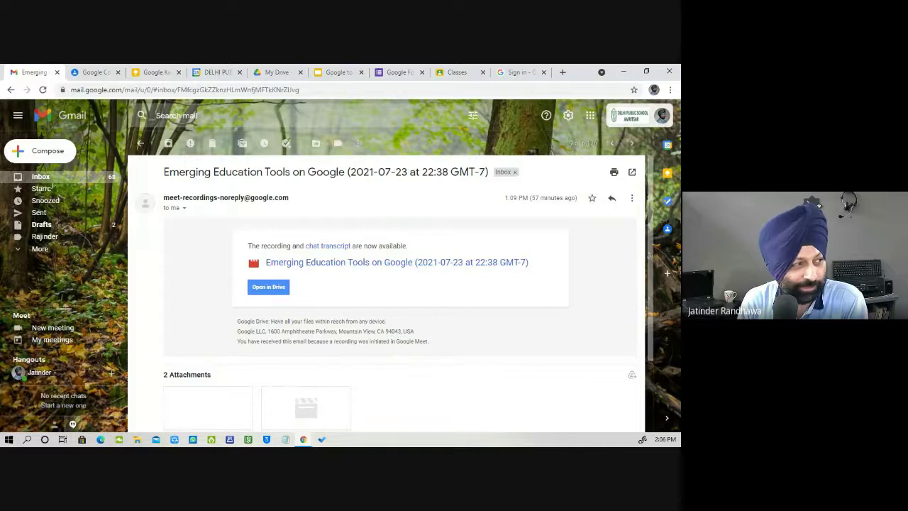
{"action": "scroll", "coordinate": [369, 284], "scroll_direction": "down", "scroll_amount": 10}
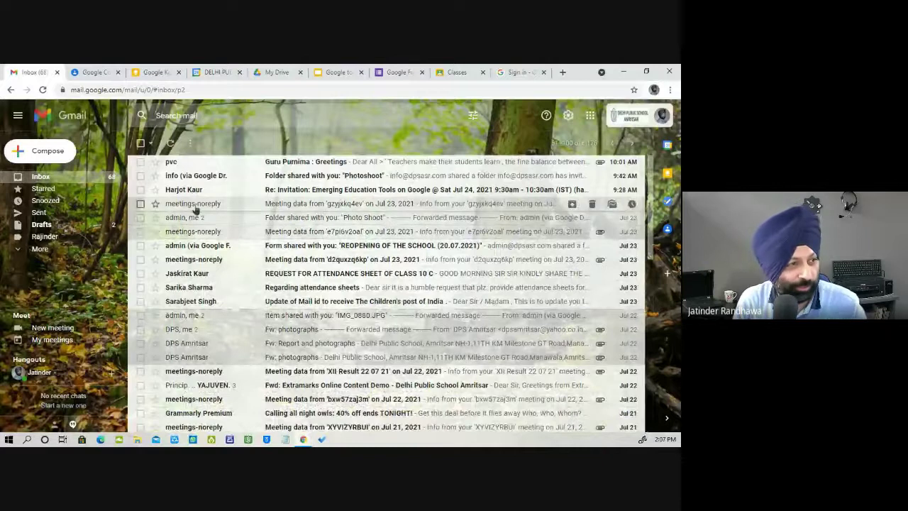
Open the older meeting data email for Jul 23, 2021, highlight its date and time, and view the attached attendance report
{"action": "left_click", "coordinate": [328, 206]}
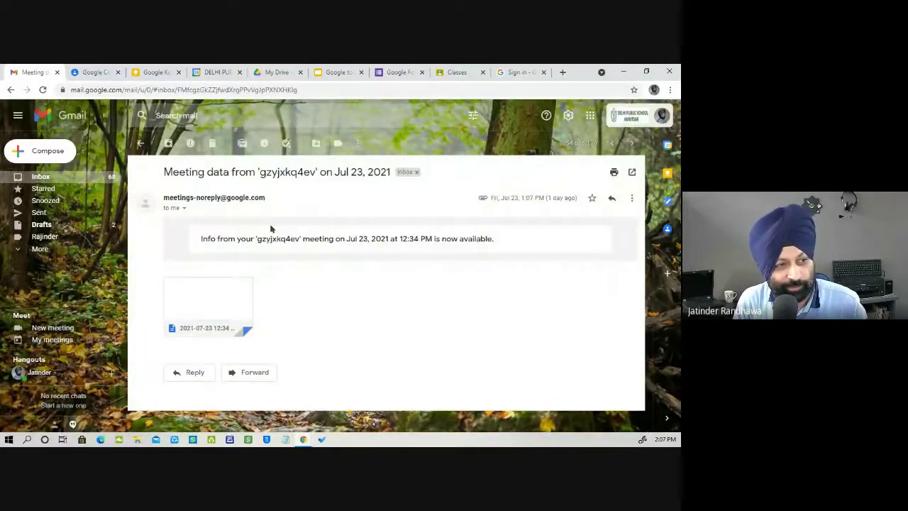
{"action": "double_click", "coordinate": [362, 238]}
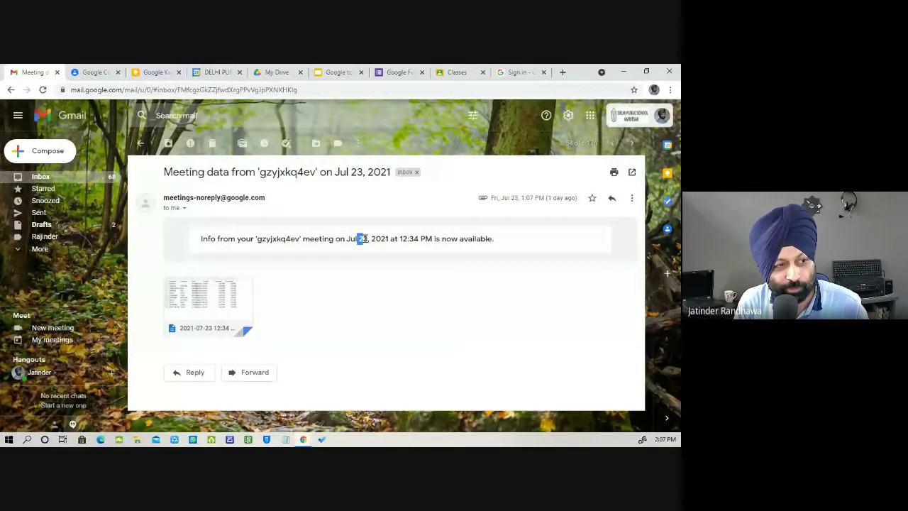
{"action": "left_click_drag", "start_coordinate": [399, 238], "coordinate": [432, 239]}
{"action": "mouse_move", "coordinate": [199, 301]}
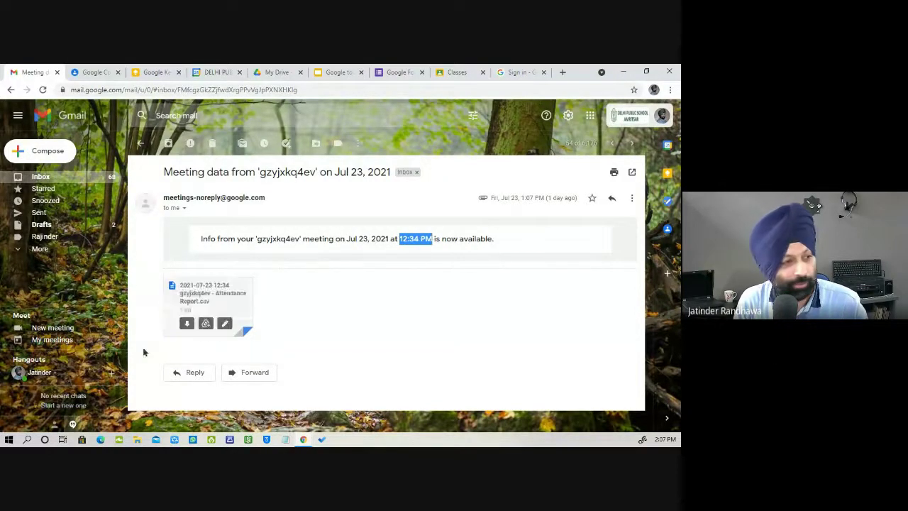
{"action": "left_click", "coordinate": [199, 300]}
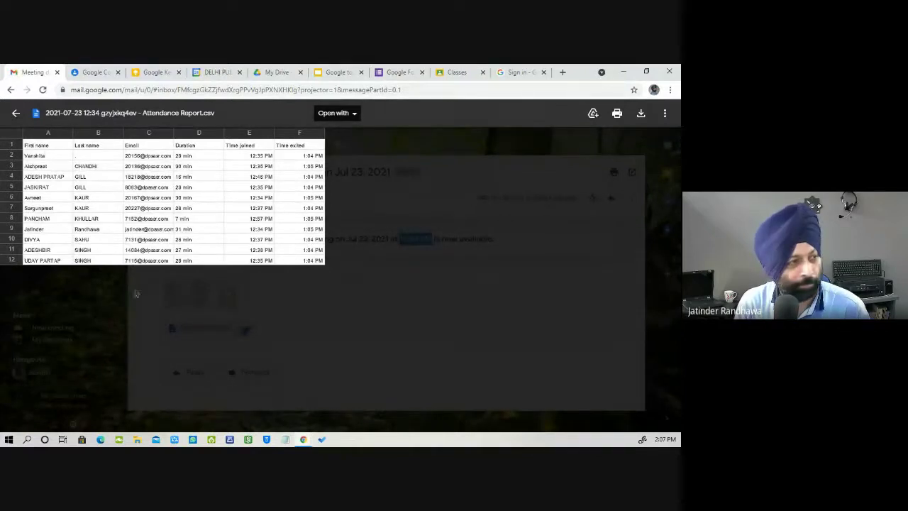
{"action": "left_click", "coordinate": [14, 114]}
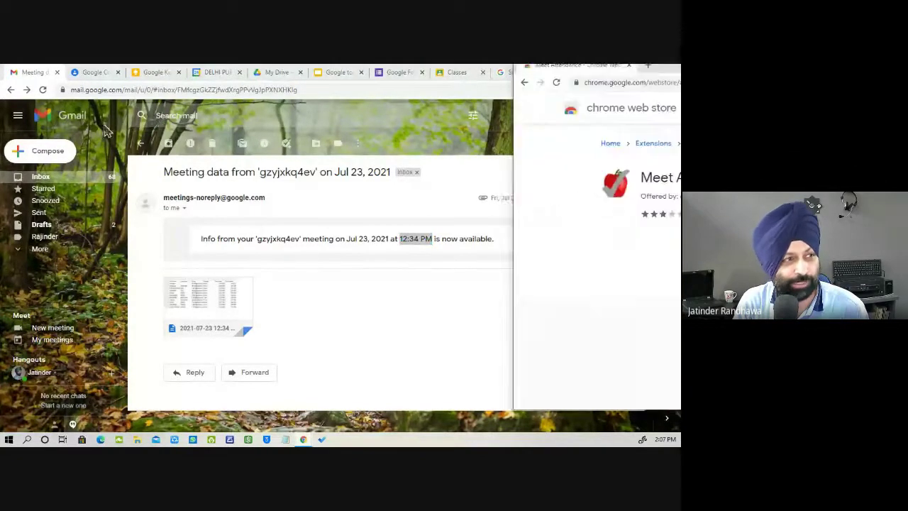
Maximize the Chrome window with the Meet Attendance extension and go to the Chrome Web Store home page
{"action": "key", "text": "super+Left"}
{"action": "key", "text": "super+Left"}
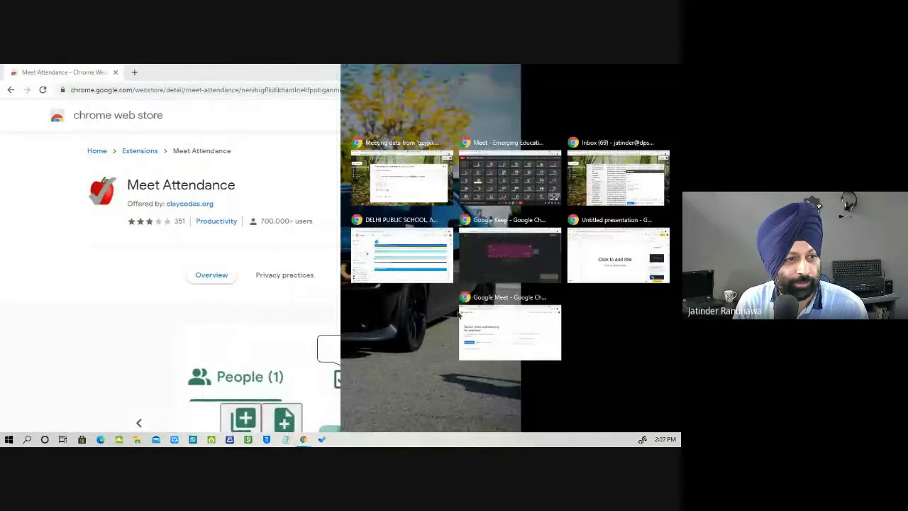
{"action": "double_click", "coordinate": [239, 75]}
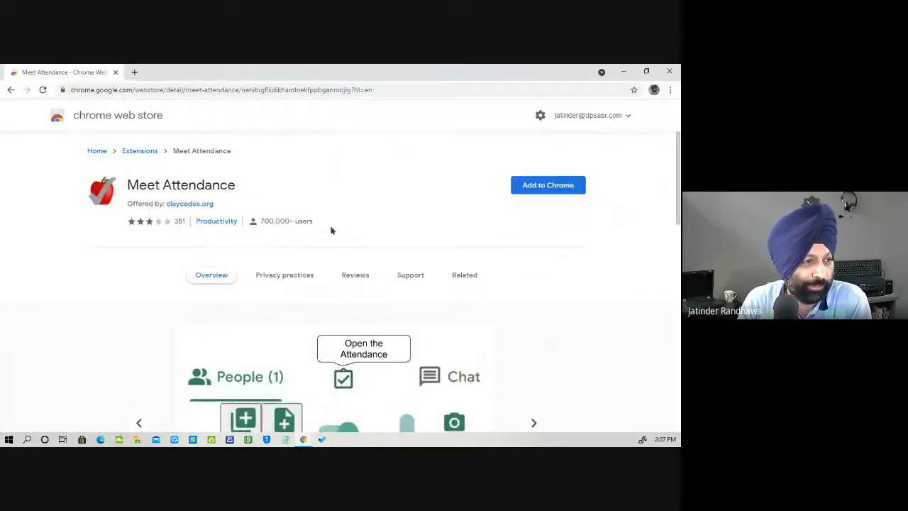
{"action": "left_click", "coordinate": [97, 152]}
{"action": "left_click", "coordinate": [87, 150]}
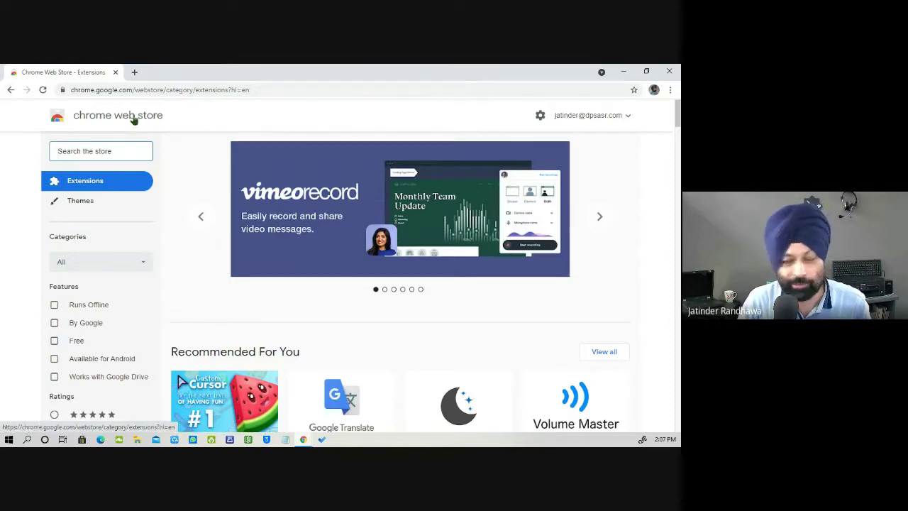
Go to google.com and search for "google meet attendance"
{"action": "left_click", "coordinate": [212, 90]}
{"action": "type", "text": "google.com"}
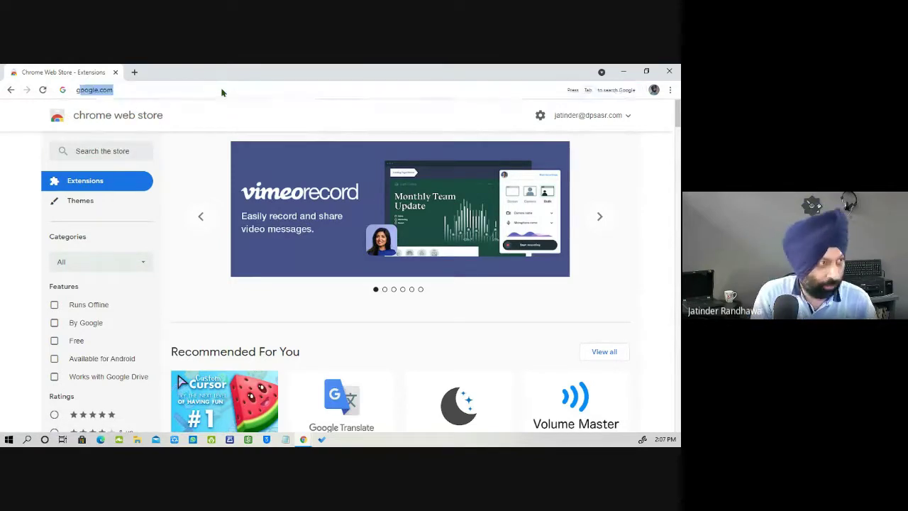
{"action": "key", "text": "Return"}
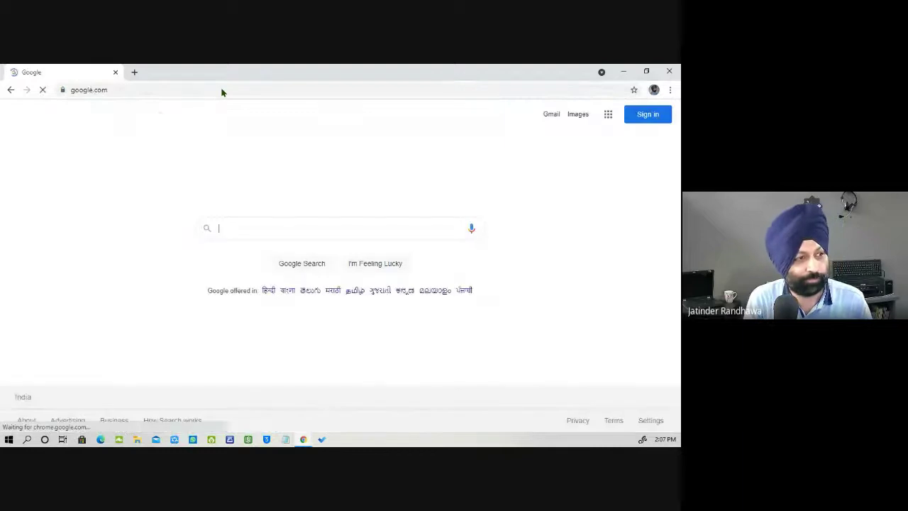
{"action": "type", "text": "google me"}
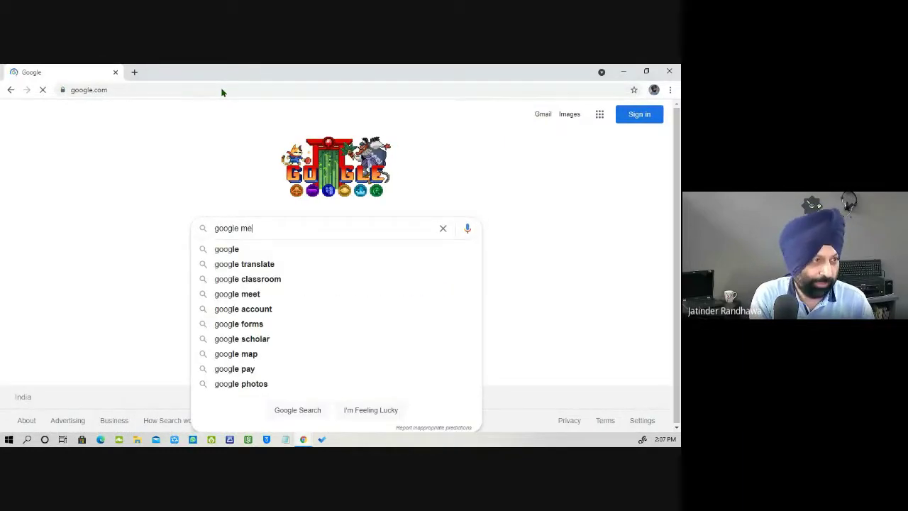
{"action": "type", "text": "et att"}
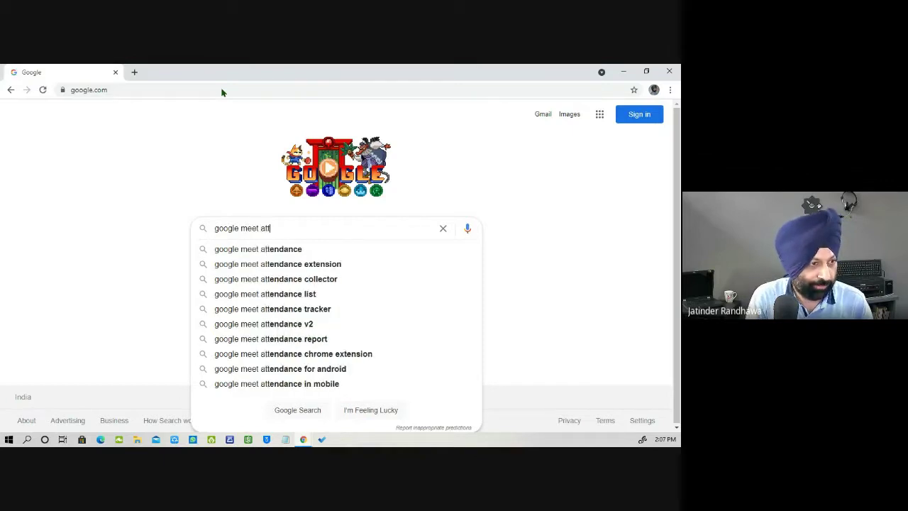
{"action": "key", "text": "Down"}
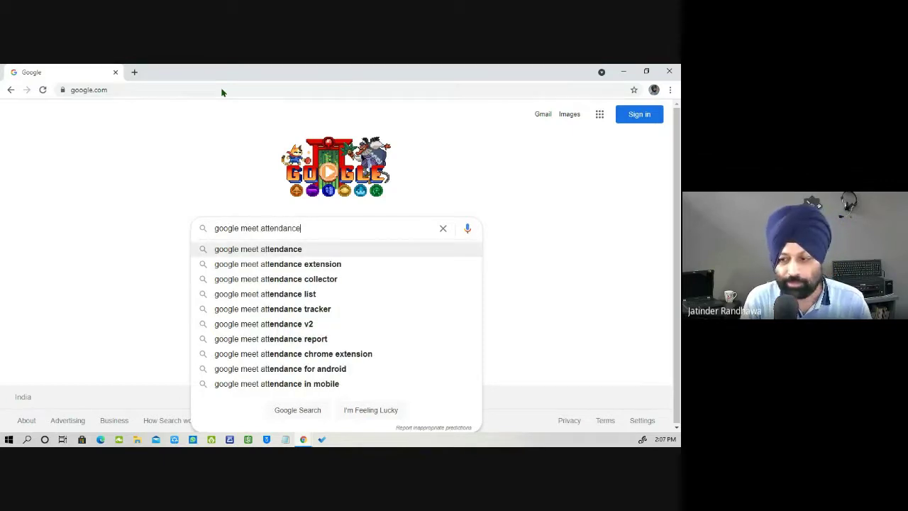
{"action": "key", "text": "Return"}
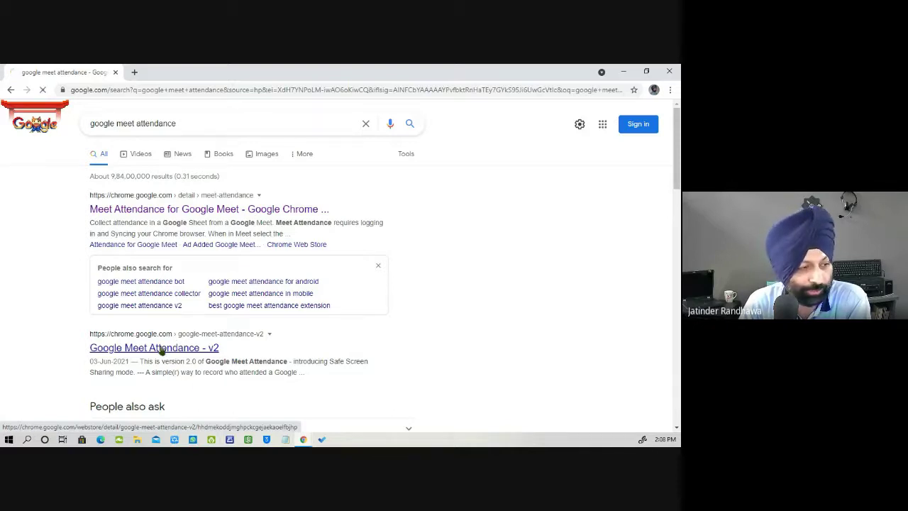
Open the "Google Meet Attendance - v2" search result and look over its Chrome Web Store overview
{"action": "left_click", "coordinate": [163, 347]}
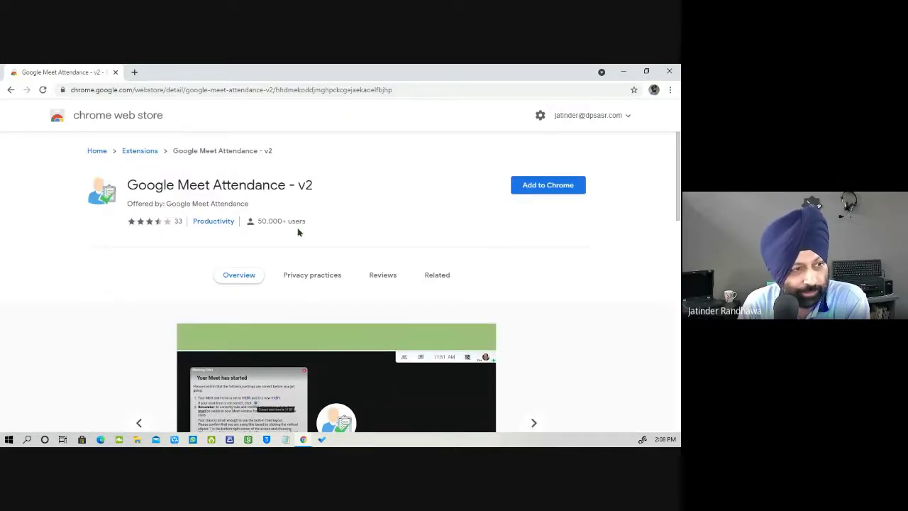
{"action": "scroll", "coordinate": [349, 254], "scroll_direction": "down", "scroll_amount": 3}
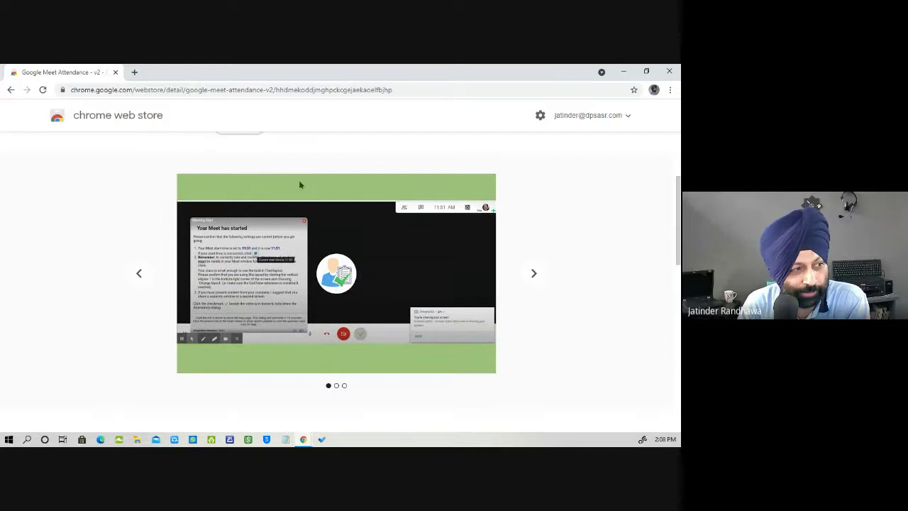
{"action": "scroll", "coordinate": [300, 184], "scroll_direction": "up", "scroll_amount": 3}
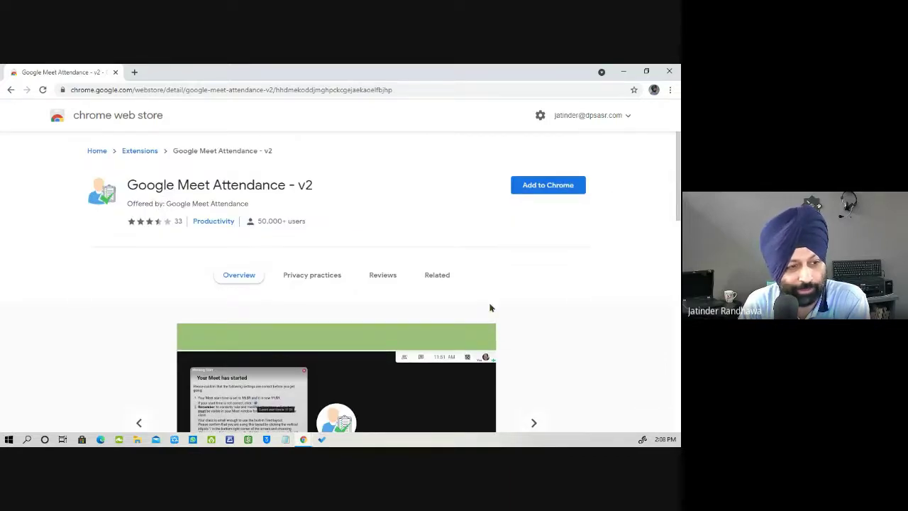
Browse forward and back through the related extensions listed on the Google Meet Attendance - v2 page
{"action": "scroll", "coordinate": [490, 308], "scroll_direction": "down", "scroll_amount": 15}
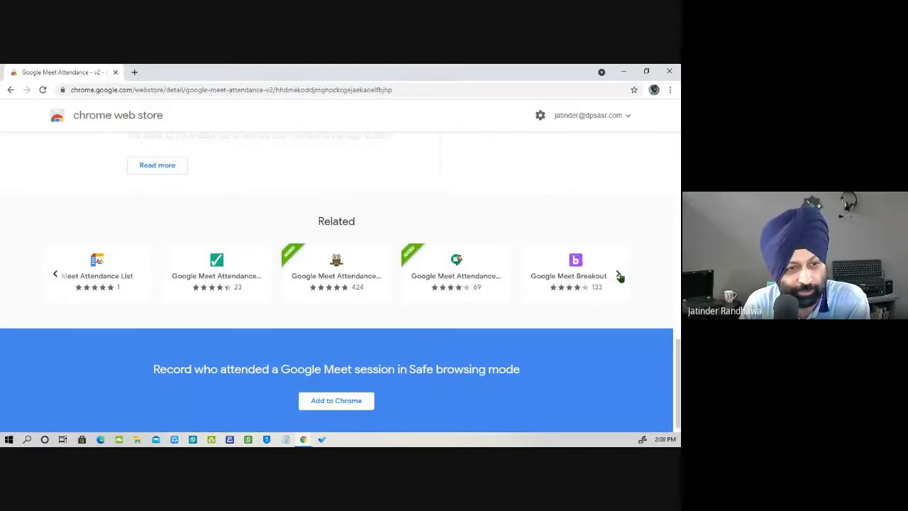
{"action": "left_click", "coordinate": [618, 275]}
{"action": "left_click", "coordinate": [619, 276]}
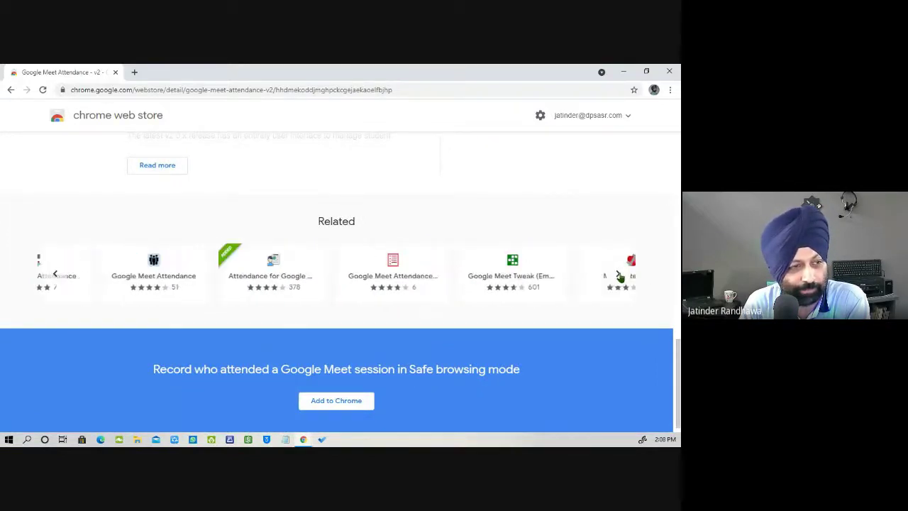
{"action": "left_click", "coordinate": [619, 276]}
{"action": "left_click", "coordinate": [619, 276]}
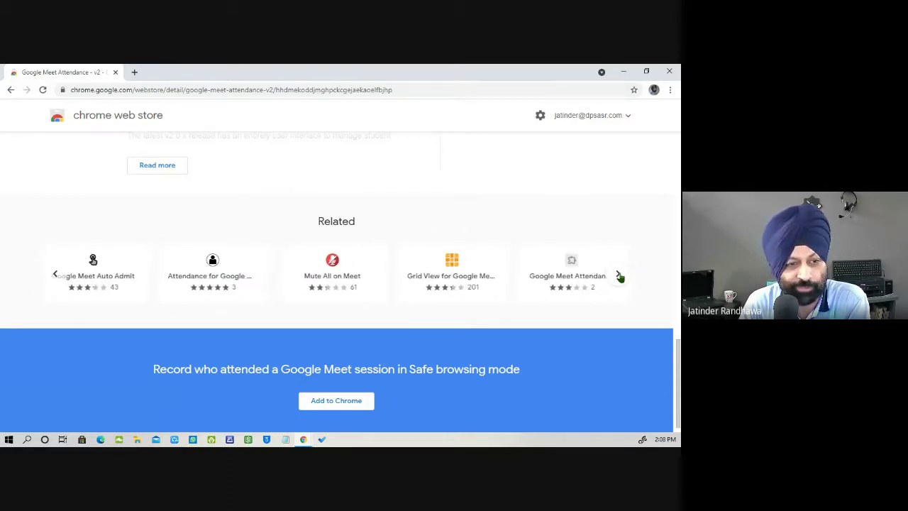
{"action": "left_click", "coordinate": [55, 275]}
{"action": "left_click", "coordinate": [55, 276]}
{"action": "left_click", "coordinate": [54, 276]}
{"action": "left_click", "coordinate": [55, 276]}
{"action": "left_click", "coordinate": [55, 276]}
{"action": "left_click", "coordinate": [55, 276]}
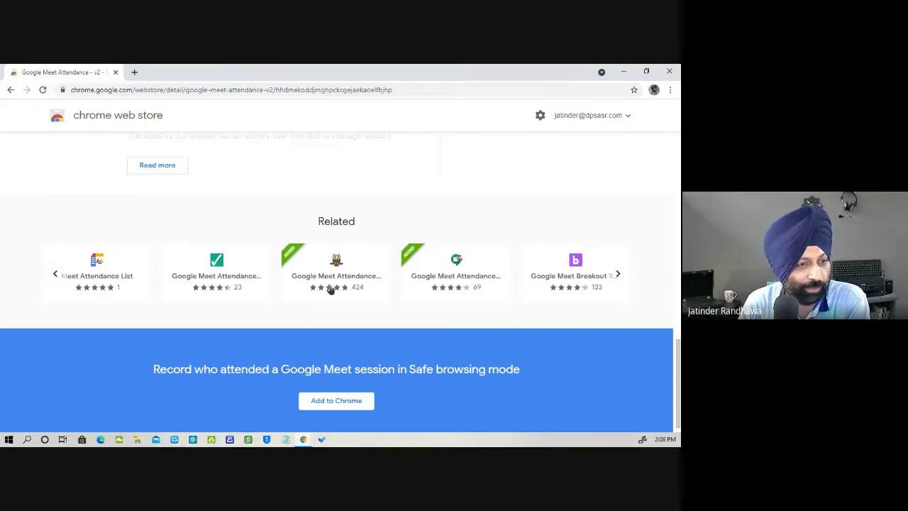
Open the related Google Meet Attendance List extension with the owl logo and highlight its title
{"action": "mouse_move", "coordinate": [332, 259]}
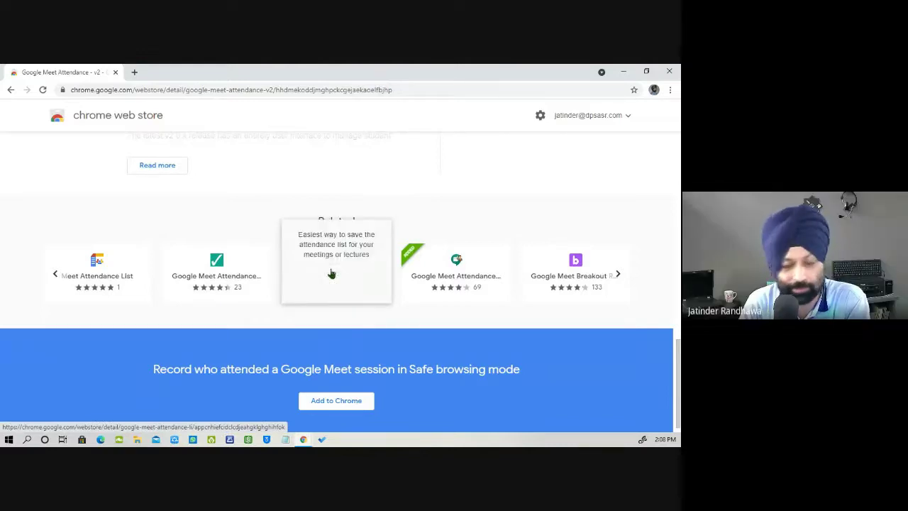
{"action": "left_click", "coordinate": [330, 273]}
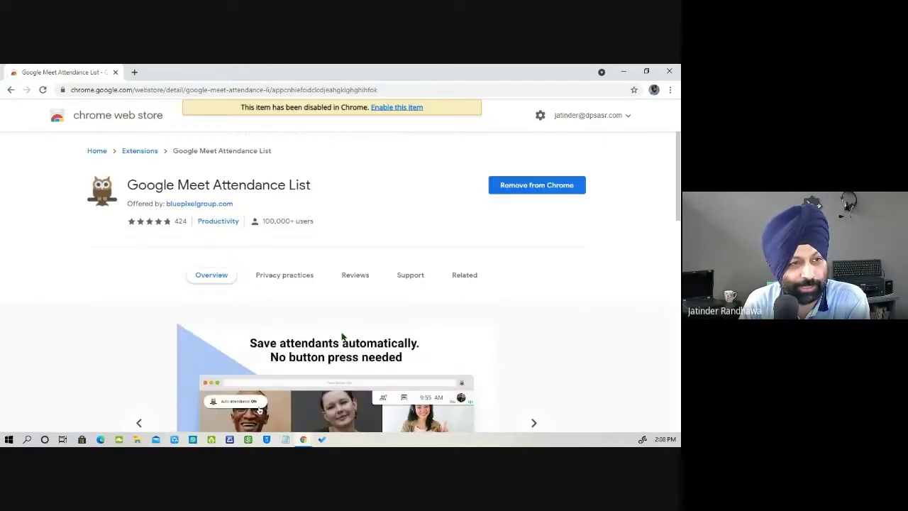
{"action": "left_click_drag", "start_coordinate": [127, 184], "coordinate": [312, 186]}
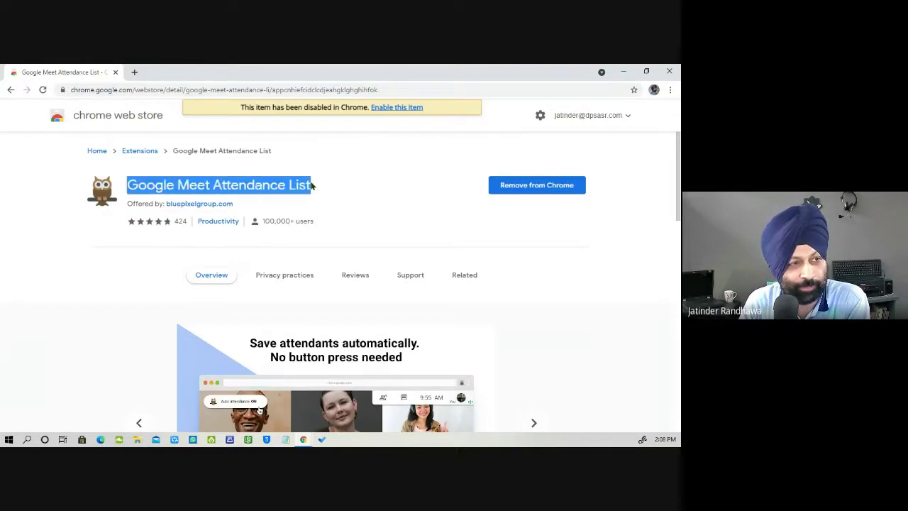
Remove the Google Meet Attendance List extension from Chrome and close the form page that opens
{"action": "left_click", "coordinate": [552, 190]}
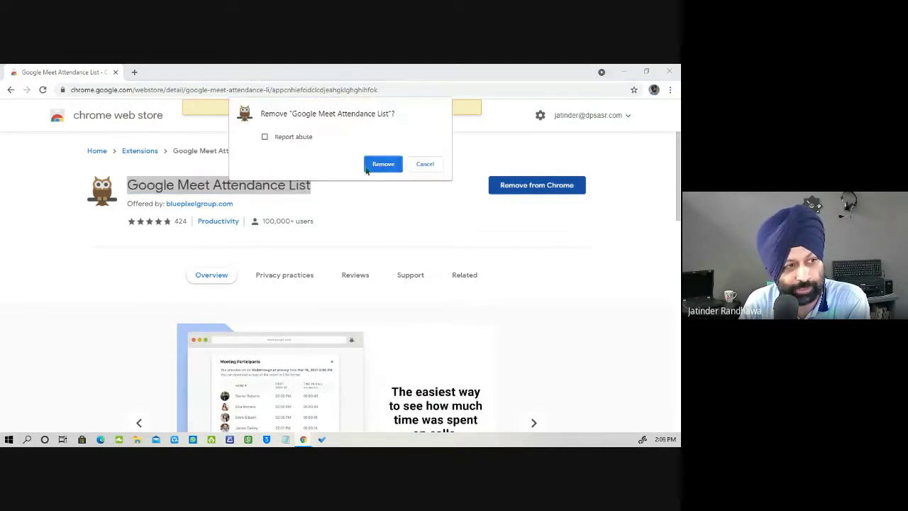
{"action": "left_click", "coordinate": [389, 164]}
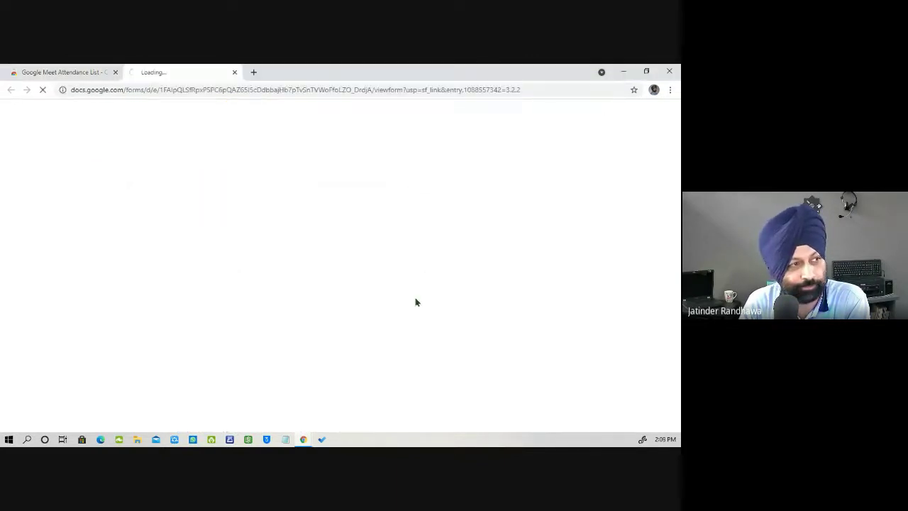
{"action": "left_click", "coordinate": [235, 72]}
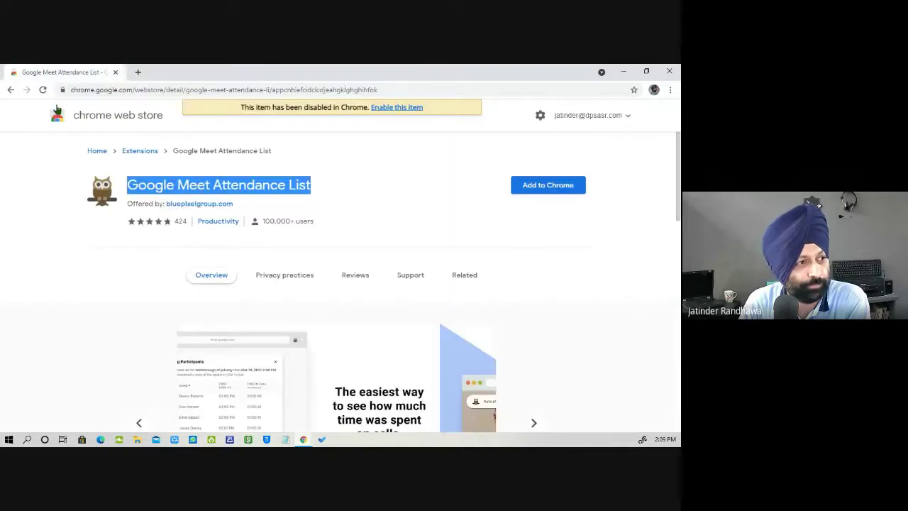
Add the Google Meet Attendance List extension to Chrome and pin it beside the address bar
{"action": "left_click", "coordinate": [547, 190]}
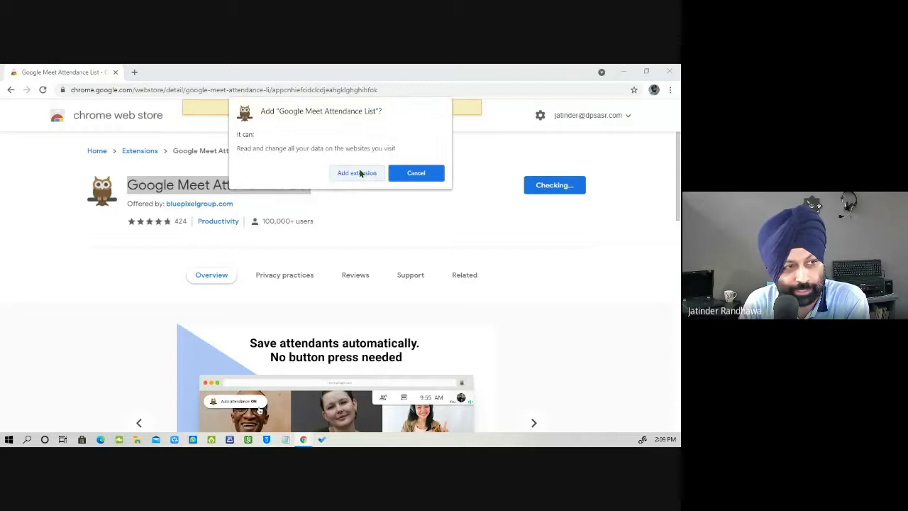
{"action": "left_click", "coordinate": [359, 173]}
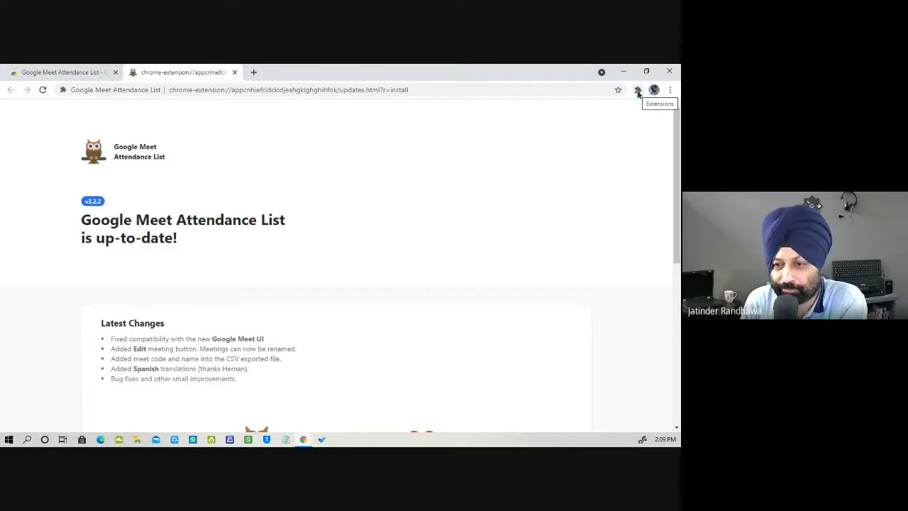
{"action": "left_click", "coordinate": [638, 91]}
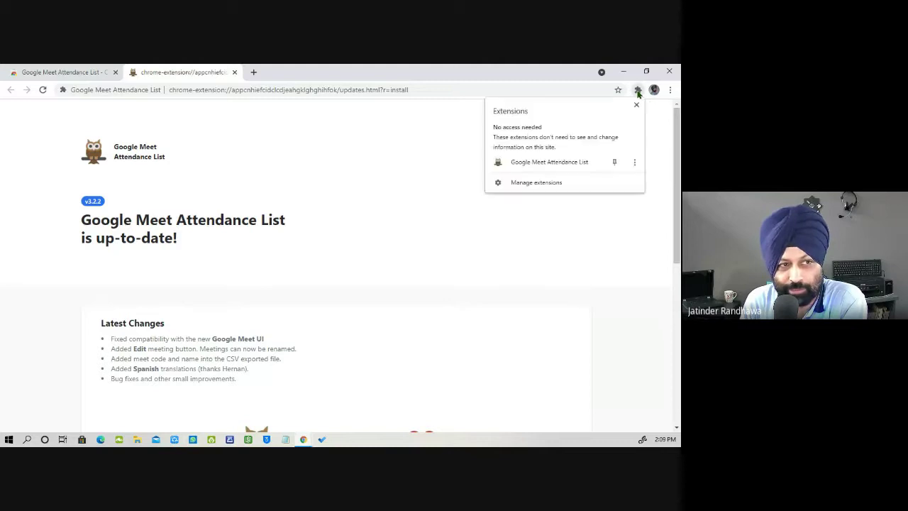
{"action": "left_click", "coordinate": [615, 163]}
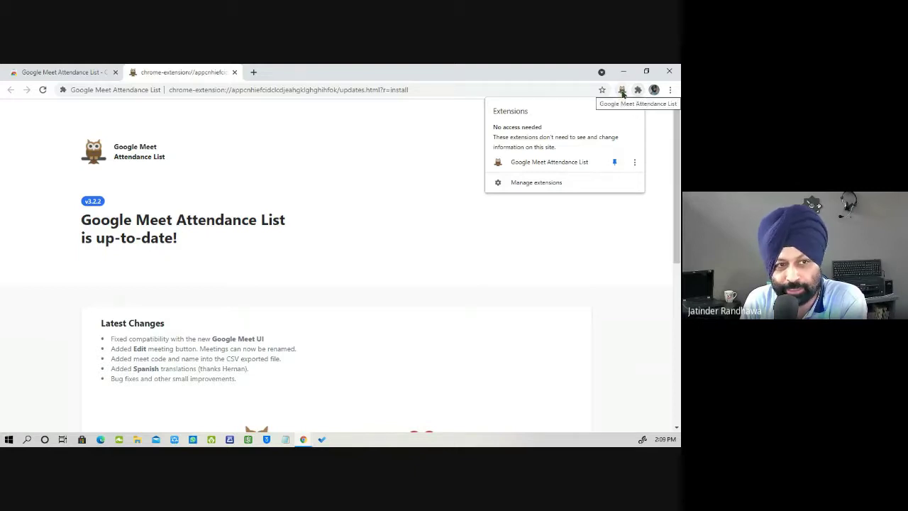
View the available actions for the pinned Google Meet Attendance List extension and return to its Chrome Web Store page
{"action": "left_click", "coordinate": [635, 165]}
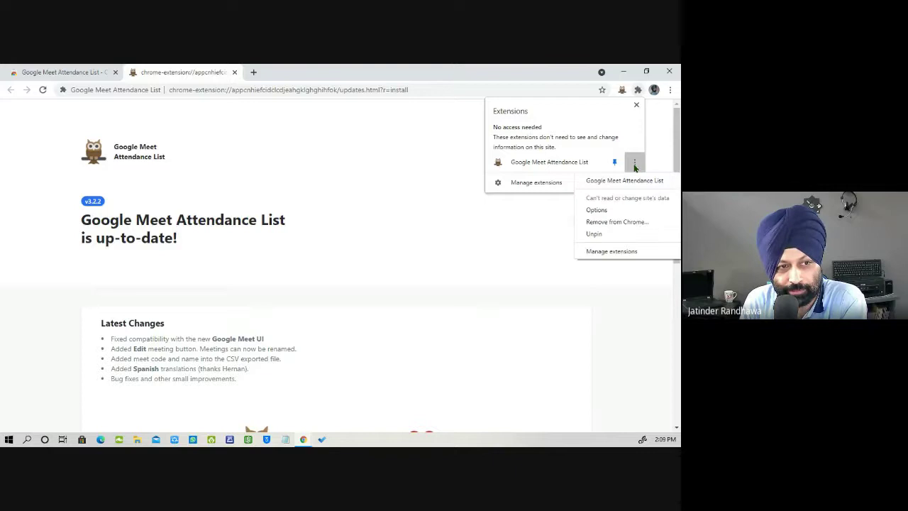
{"action": "left_click", "coordinate": [516, 224]}
{"action": "left_click", "coordinate": [68, 73]}
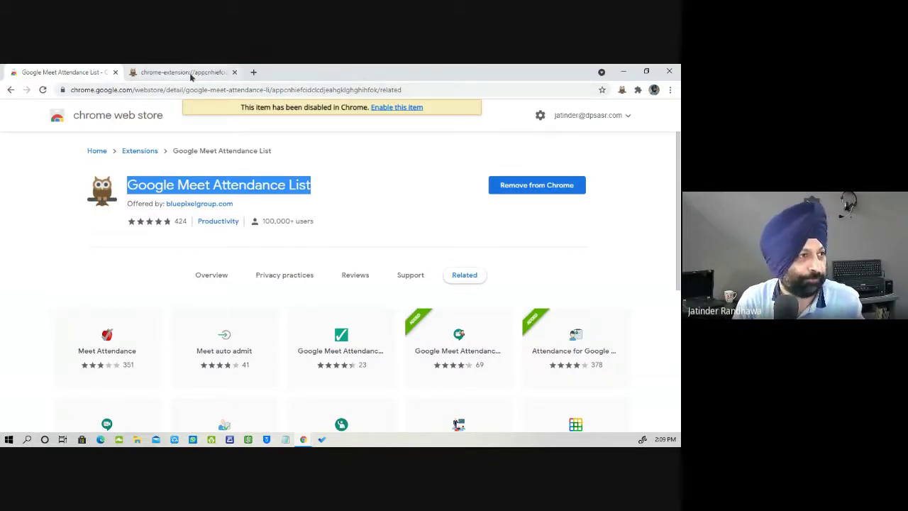
{"action": "left_click", "coordinate": [192, 74]}
{"action": "left_click", "coordinate": [60, 71]}
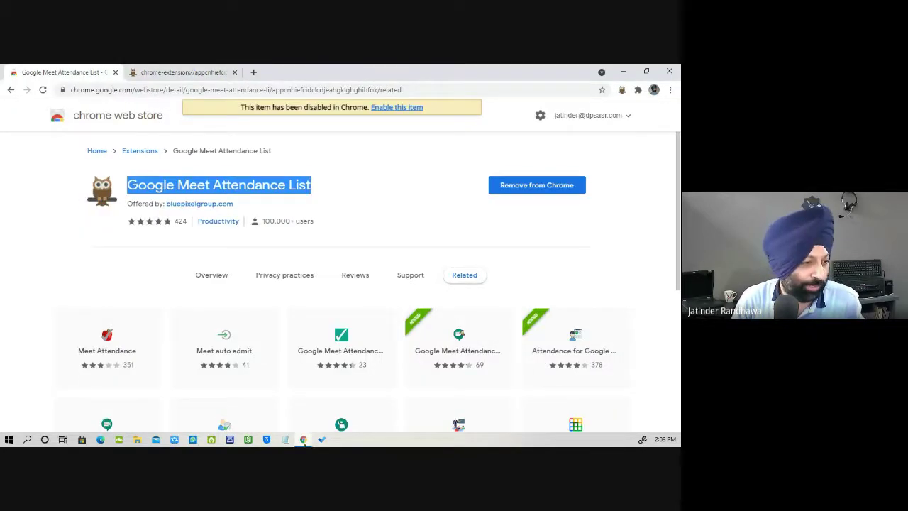
Switch to the Chrome window showing the Jul 23, 2021 meeting data email and go to the Google Classroom classes page
{"action": "left_click", "coordinate": [303, 439]}
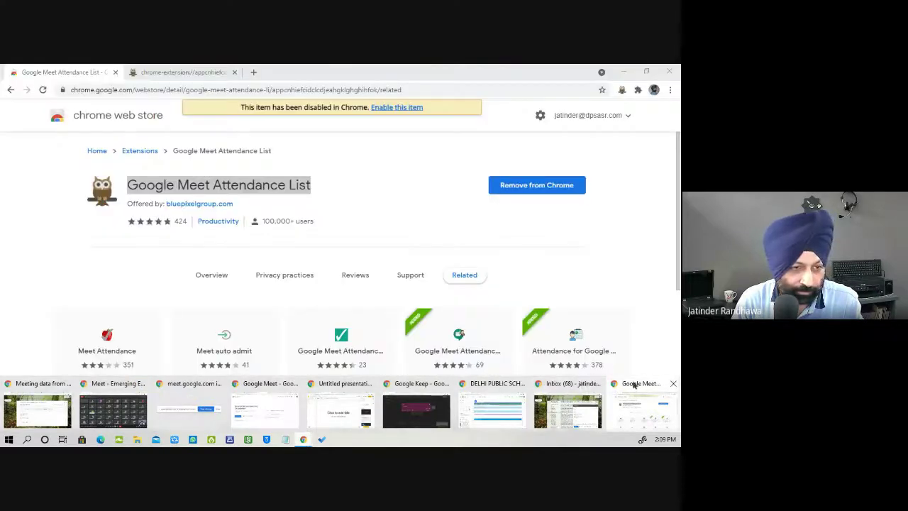
{"action": "mouse_move", "coordinate": [184, 389]}
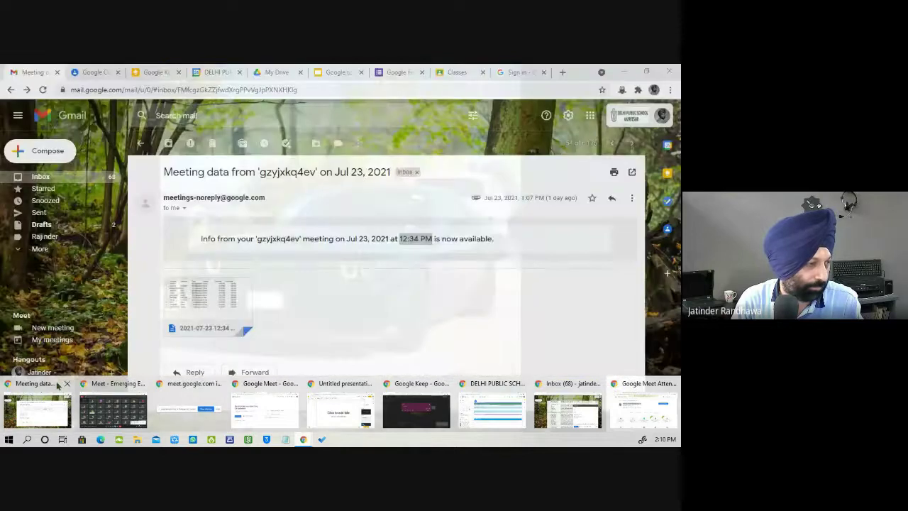
{"action": "left_click", "coordinate": [37, 408]}
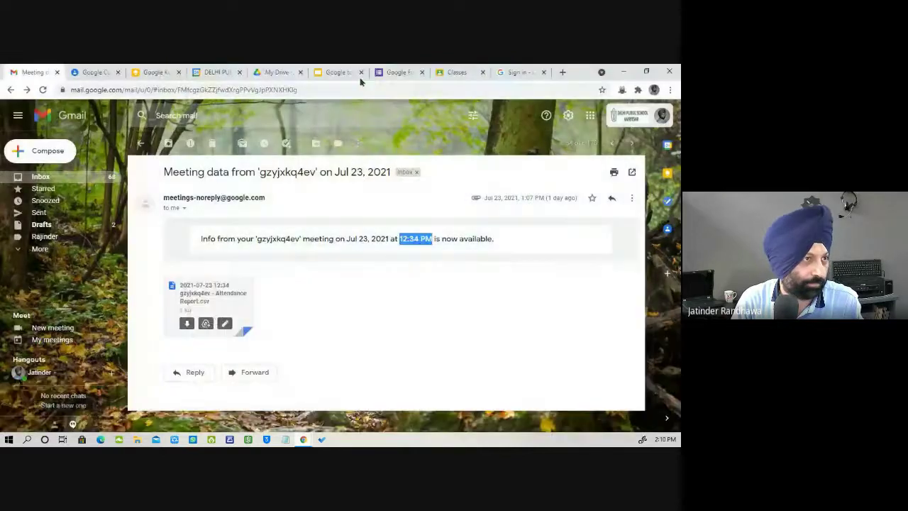
{"action": "left_click", "coordinate": [456, 72]}
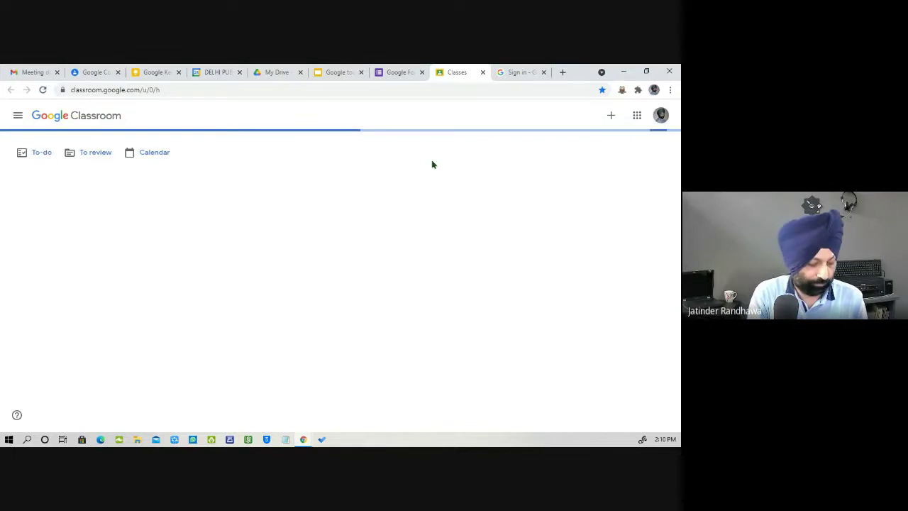
Find the teacher's first name on the classes page and open the XII IP D E (21-22) class
{"action": "key", "text": "ctrl+f"}
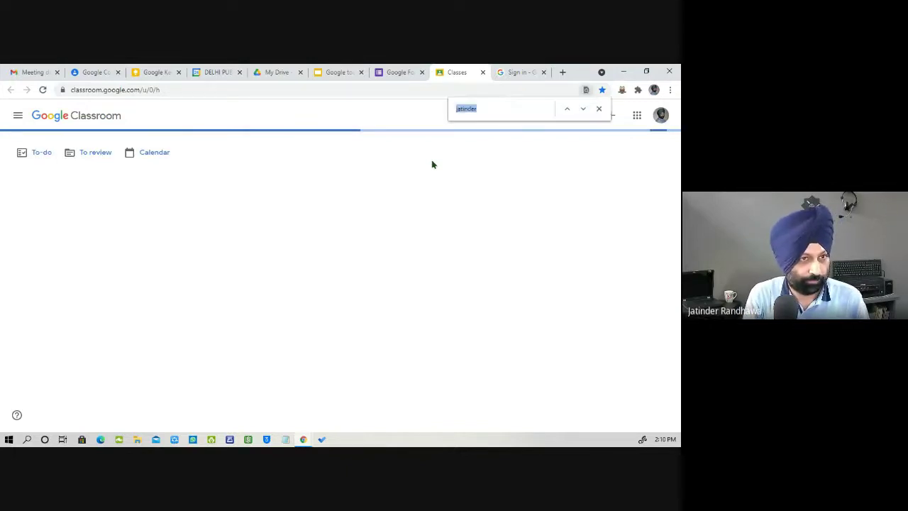
{"action": "left_click", "coordinate": [507, 111]}
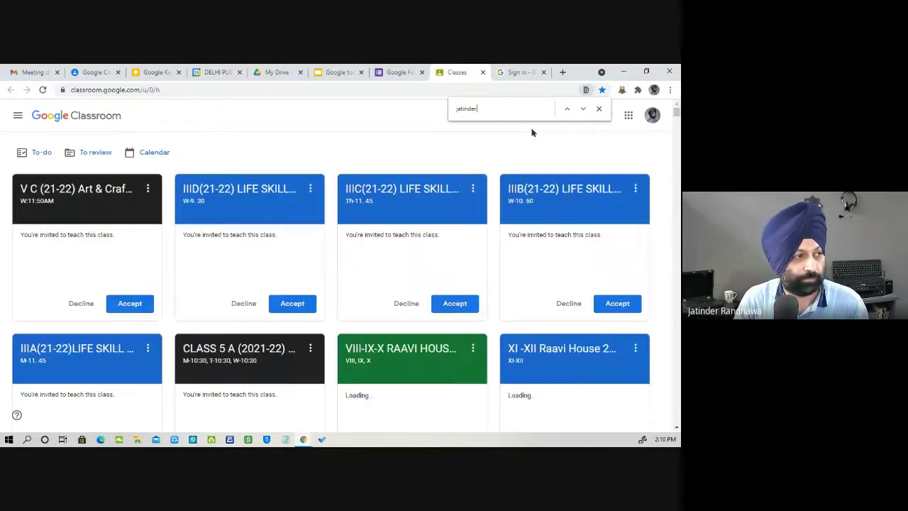
{"action": "left_click", "coordinate": [569, 110]}
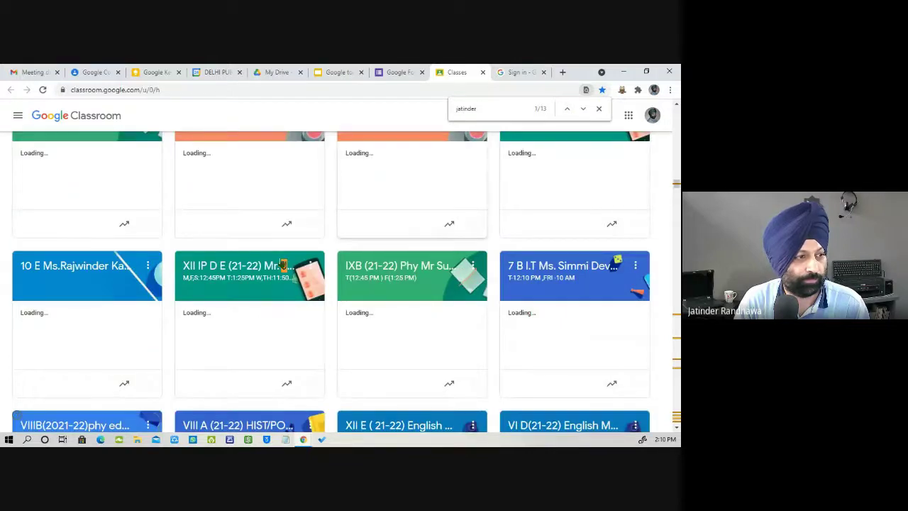
{"action": "left_click", "coordinate": [600, 110]}
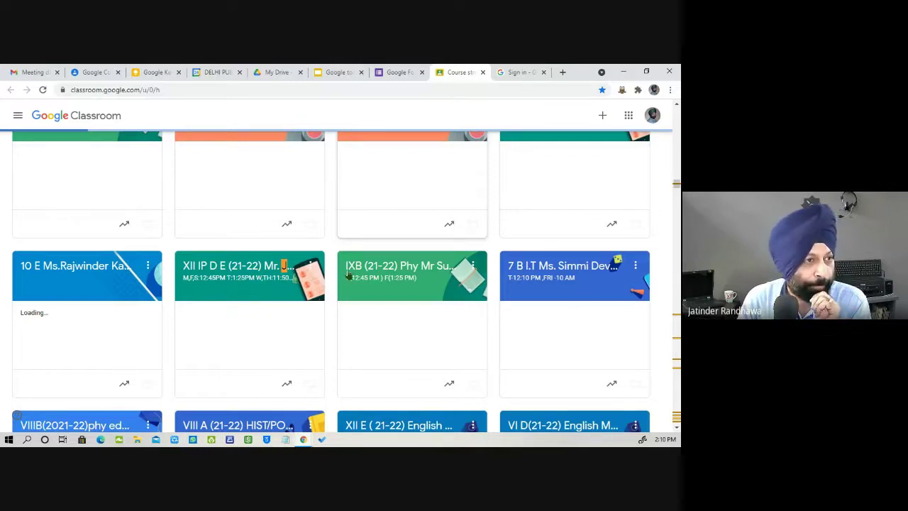
{"action": "left_click", "coordinate": [347, 276]}
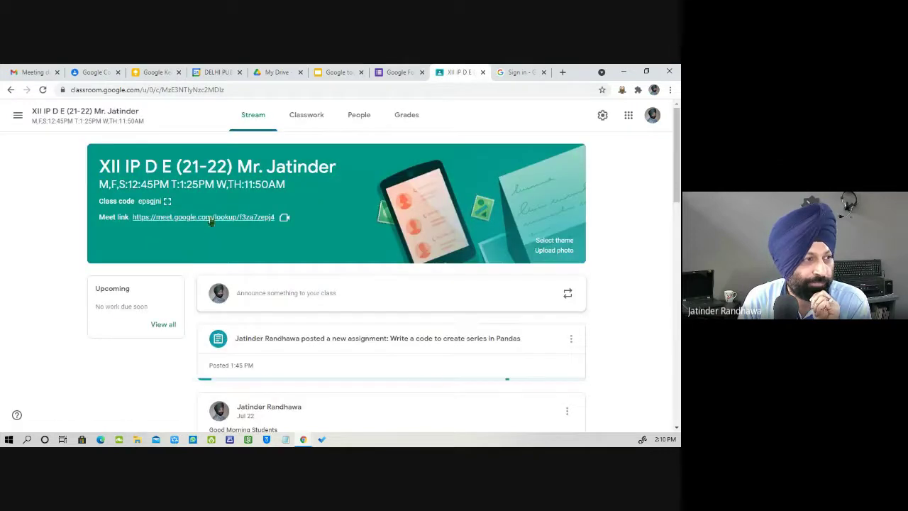
Join the XII IP D E (21-22) class Meet from its Classroom link, turn off the microphone and camera, and dismiss the joining details
{"action": "left_click", "coordinate": [210, 219]}
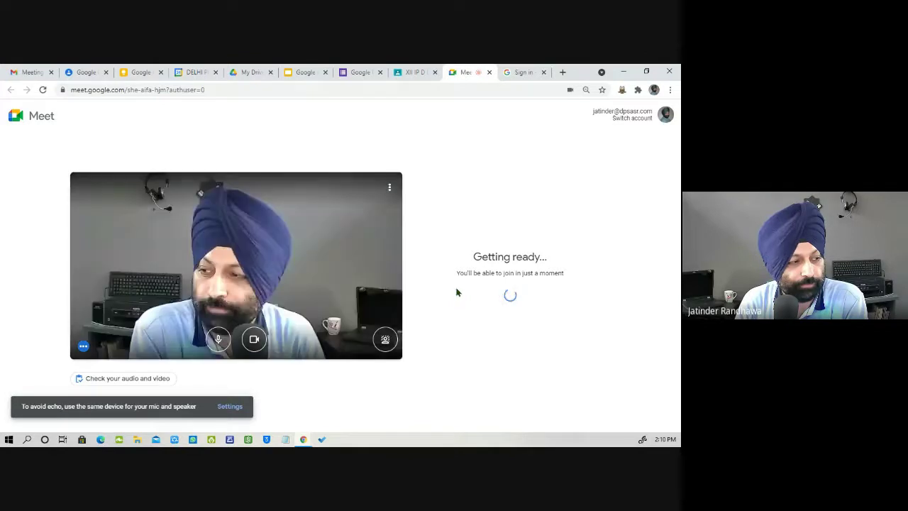
{"action": "left_click", "coordinate": [480, 279]}
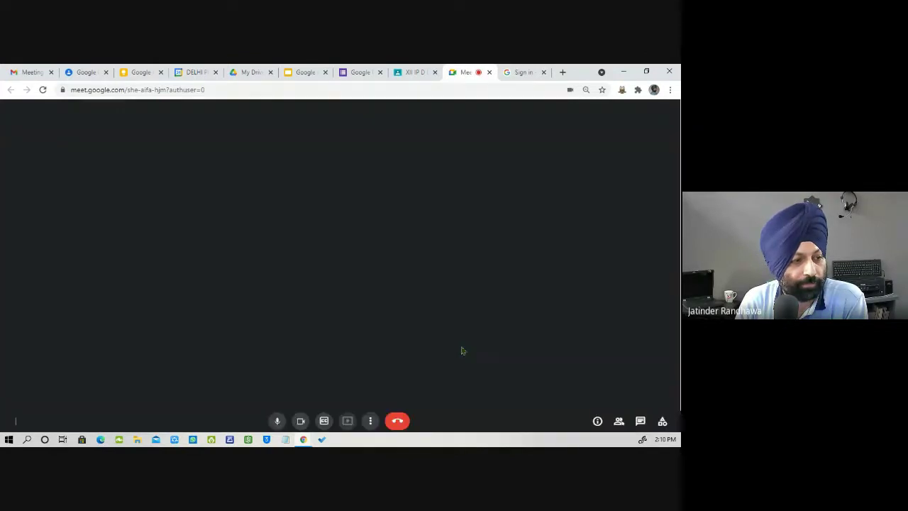
{"action": "left_click", "coordinate": [286, 415]}
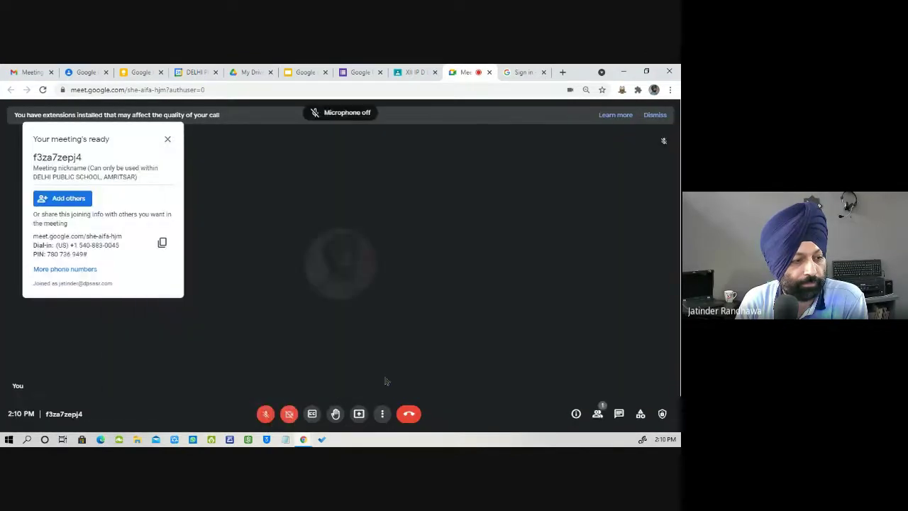
{"action": "left_click", "coordinate": [168, 140]}
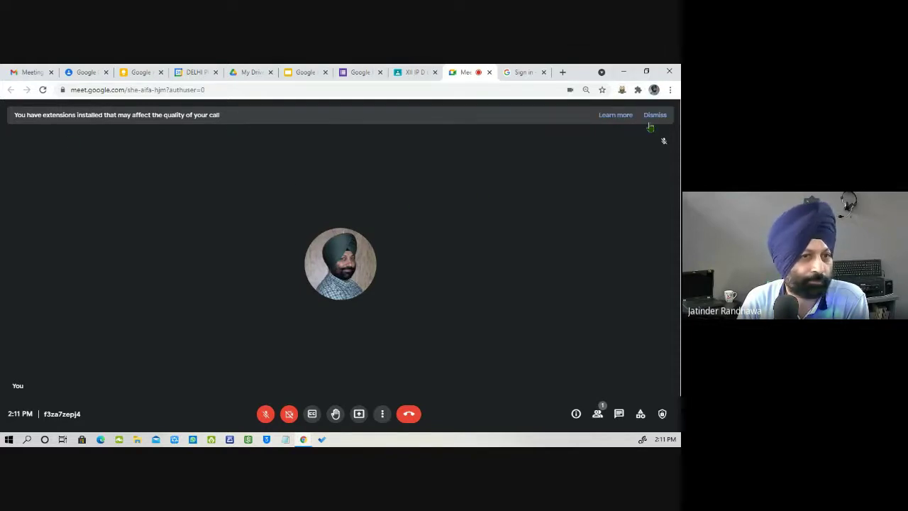
Examine the Google Meet Attendance List extension's auto attendance option and meetings history access, and close the meeting tab
{"action": "left_click", "coordinate": [621, 90]}
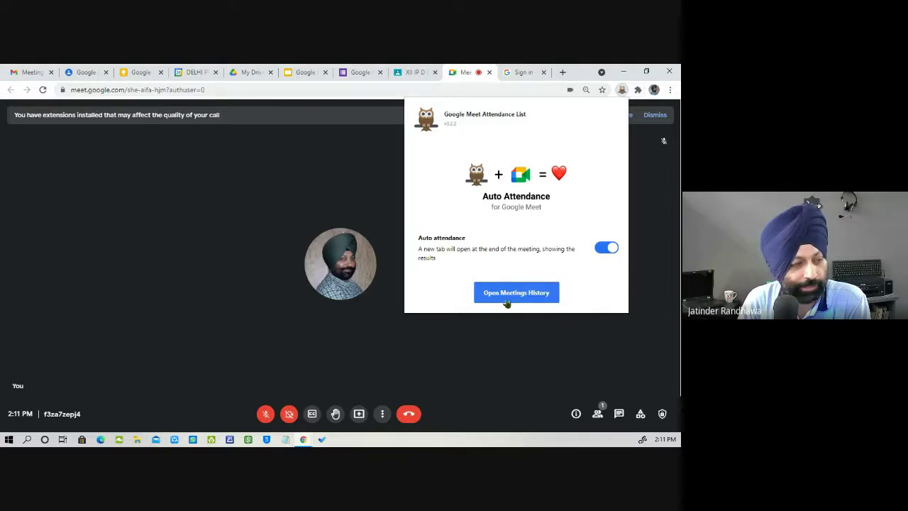
{"action": "left_click", "coordinate": [488, 72]}
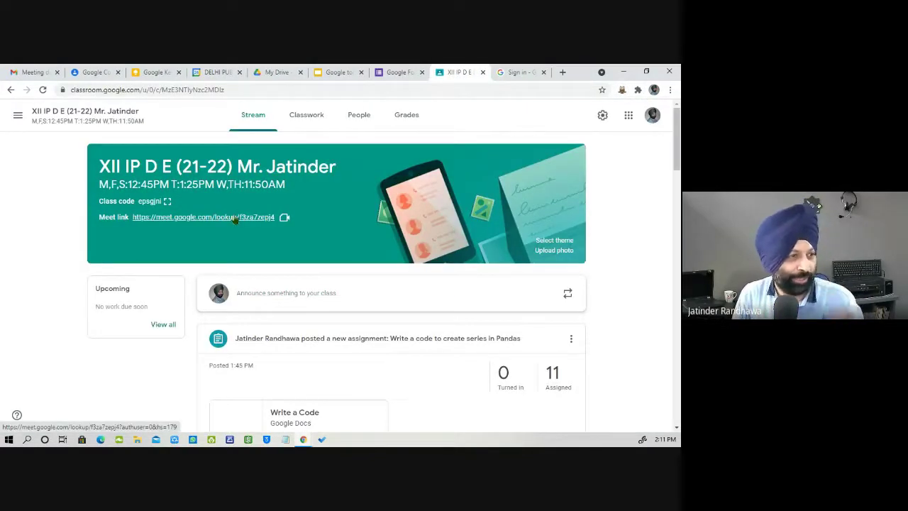
Reopen the class Meet link in a tab and copy the link's address from the Classroom stream page
{"action": "left_click", "coordinate": [235, 219]}
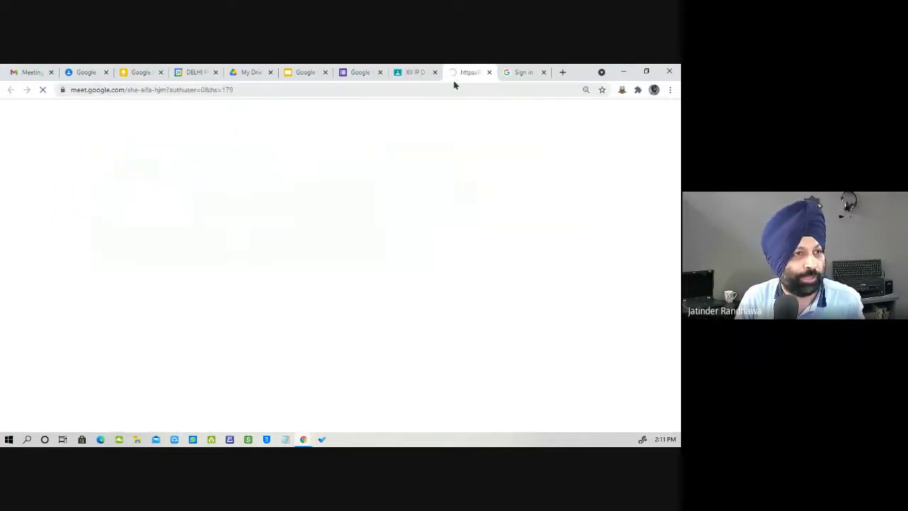
{"action": "left_click", "coordinate": [413, 72]}
{"action": "right_click", "coordinate": [247, 220]}
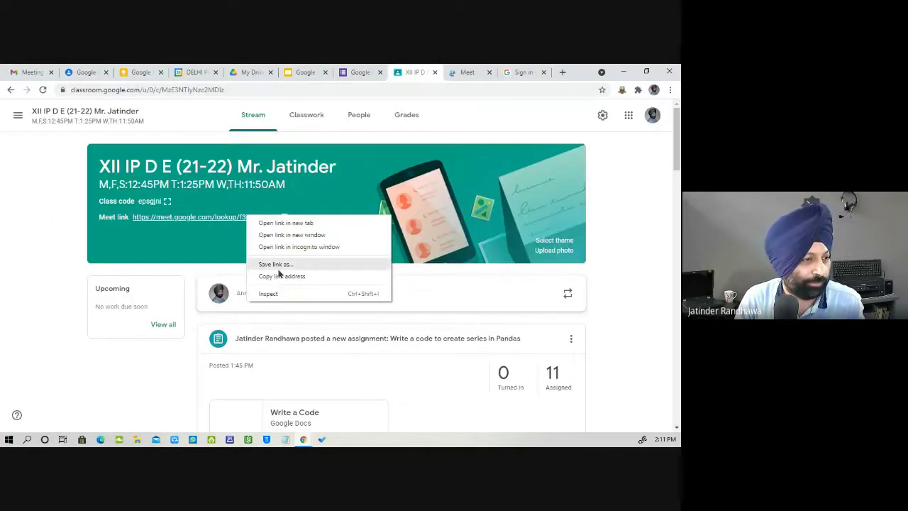
{"action": "left_click", "coordinate": [283, 274]}
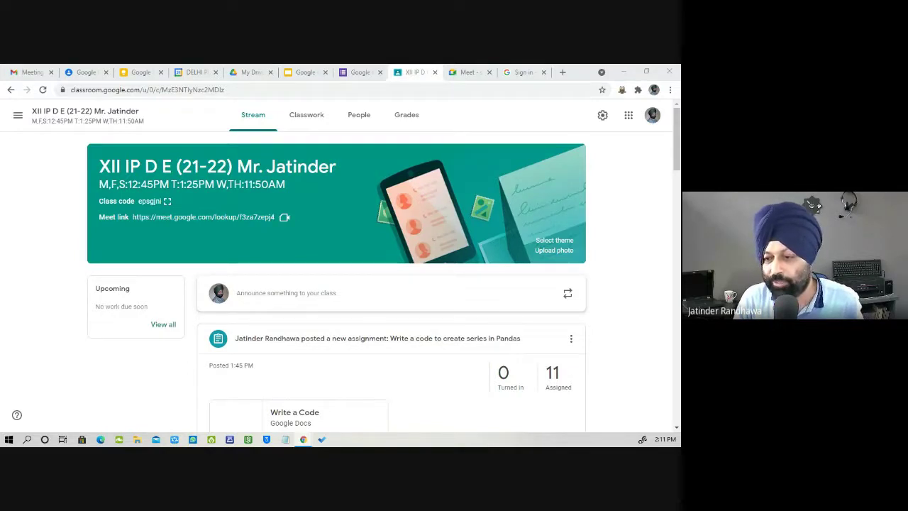
Close the expired meeting tab, rejoin the class Meet with the camera off, and dismiss the extensions notice
{"action": "left_click", "coordinate": [464, 72]}
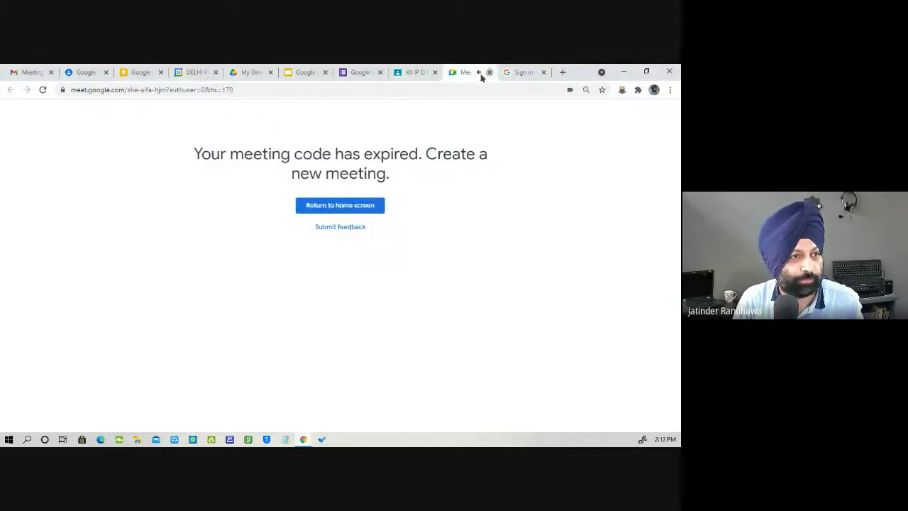
{"action": "left_click", "coordinate": [489, 72]}
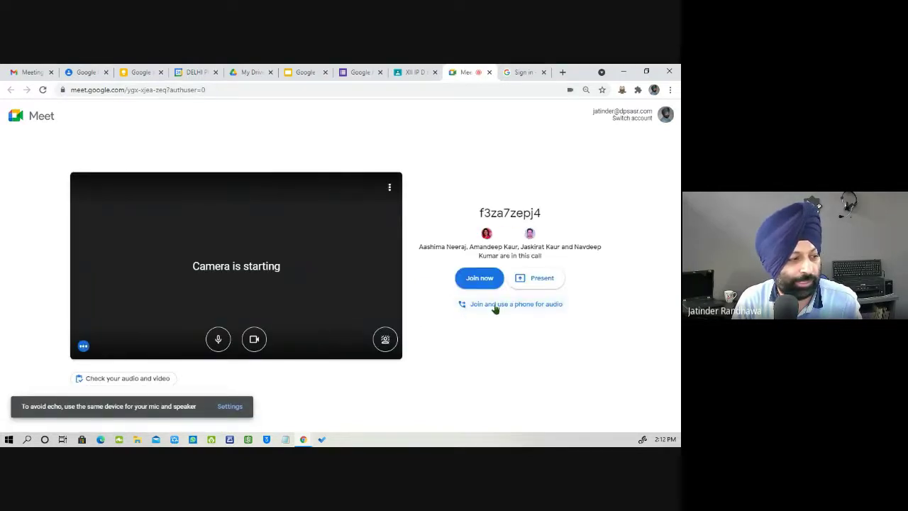
{"action": "left_click", "coordinate": [483, 278]}
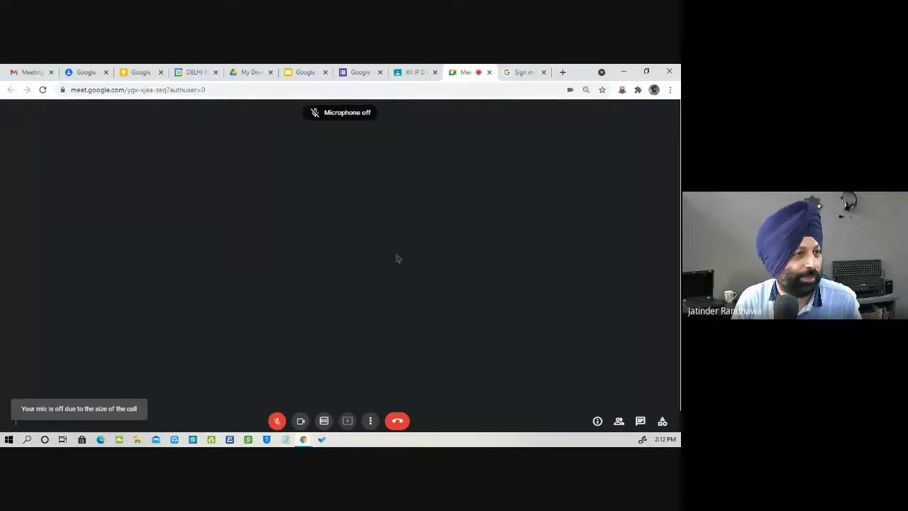
{"action": "left_click", "coordinate": [287, 419]}
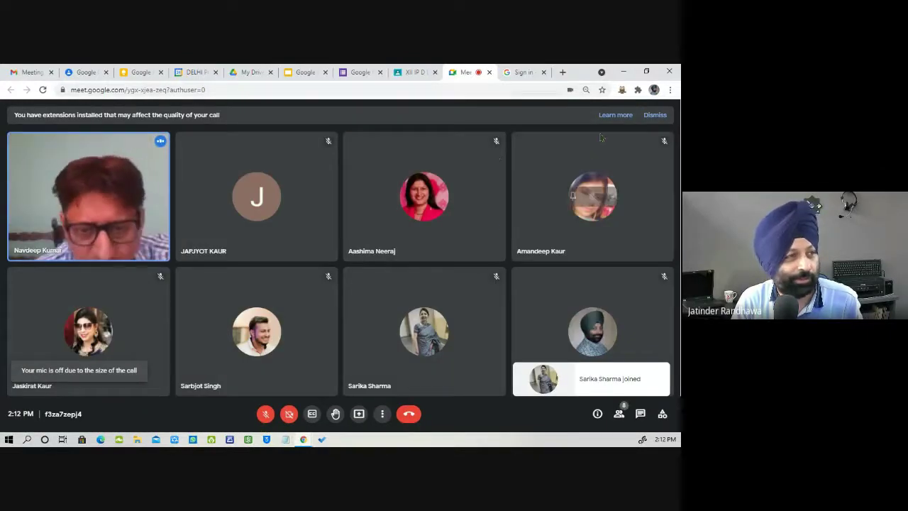
{"action": "left_click", "coordinate": [655, 122]}
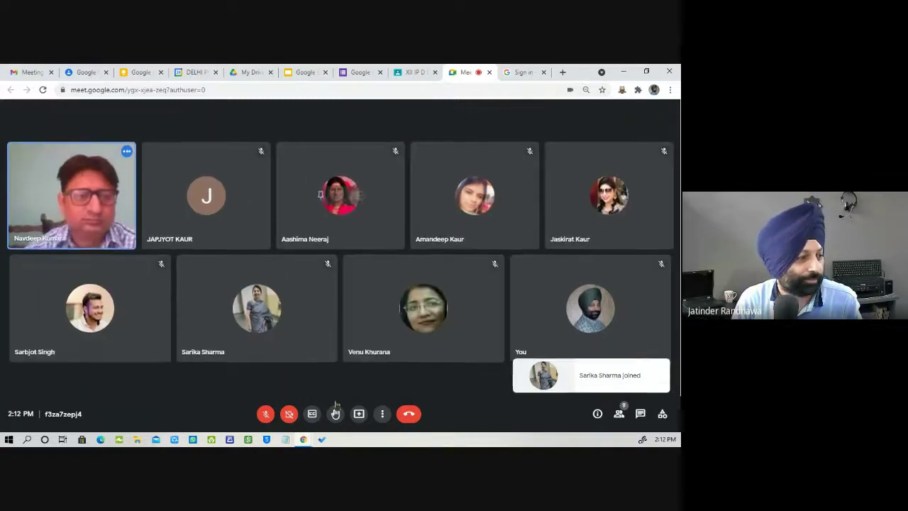
Review the participants in the call and the attendance saving option in the people list, and close the list
{"action": "left_click", "coordinate": [621, 416]}
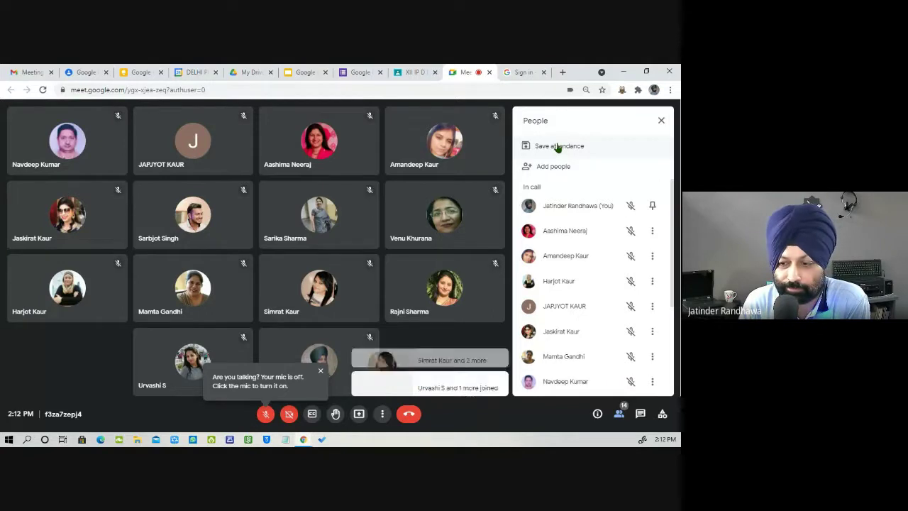
{"action": "scroll", "coordinate": [586, 198], "scroll_direction": "down", "scroll_amount": 5}
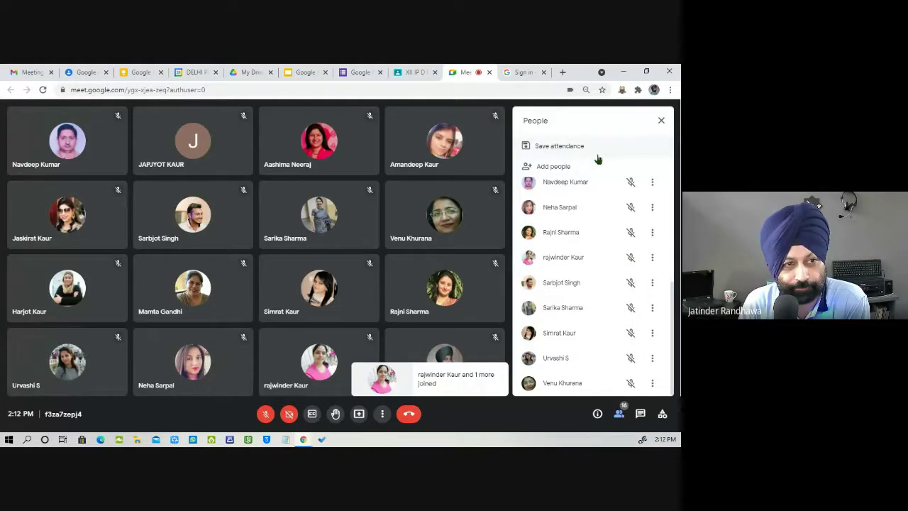
{"action": "left_click", "coordinate": [661, 123]}
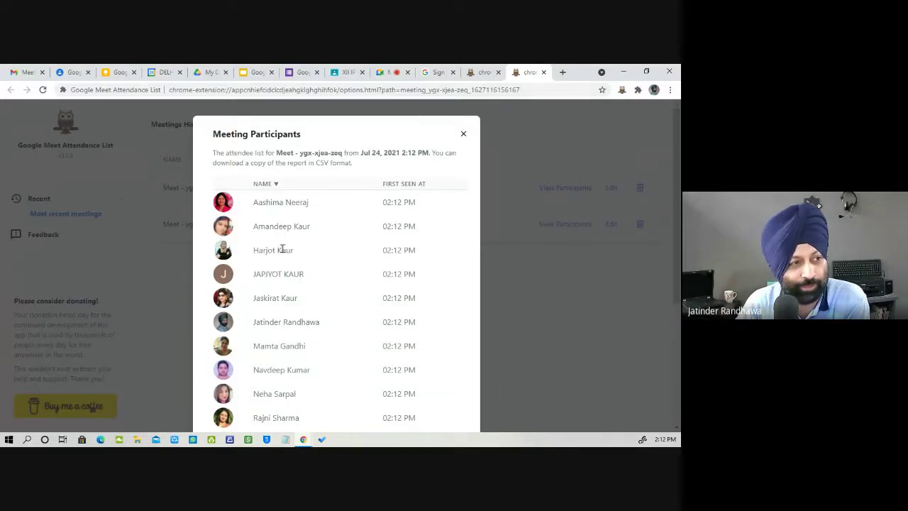
Review the attendee list saved by the attendance extension, export it as CSV, and open the downloaded file
{"action": "scroll", "coordinate": [371, 253], "scroll_direction": "down", "scroll_amount": 3}
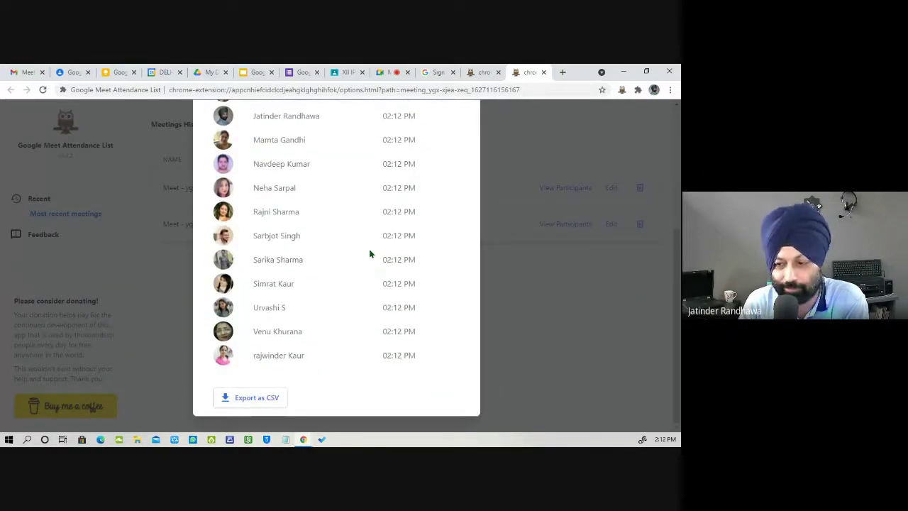
{"action": "left_click", "coordinate": [257, 401]}
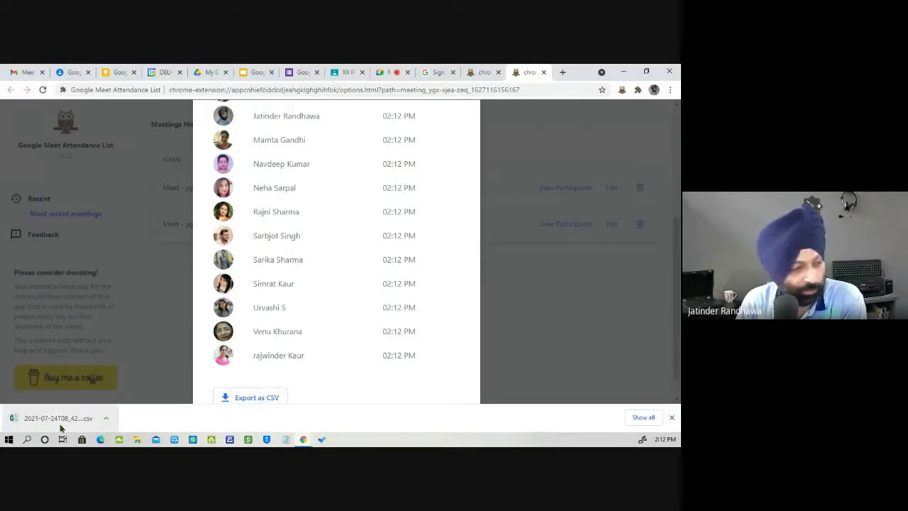
{"action": "left_click", "coordinate": [91, 423]}
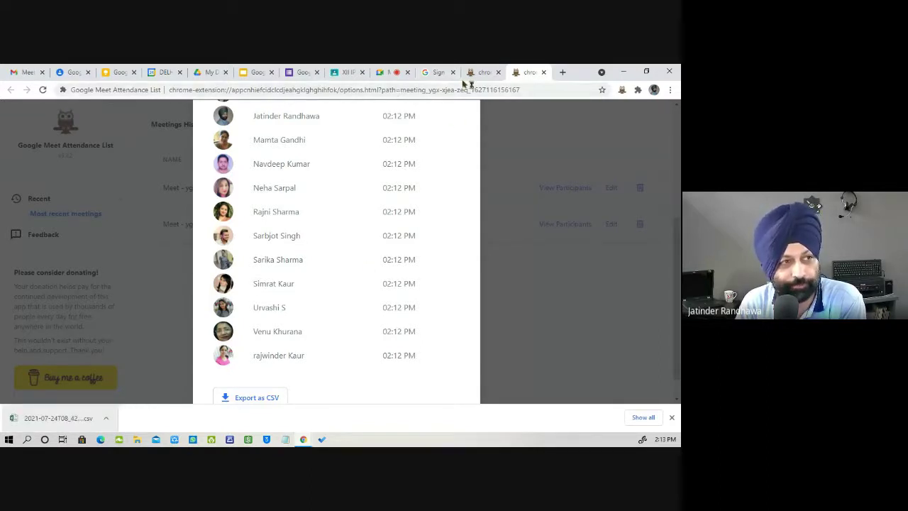
Leave the class Meet by closing its tab, close the two earlier attendance tabs, and review the automatic attendance report
{"action": "left_click", "coordinate": [401, 73]}
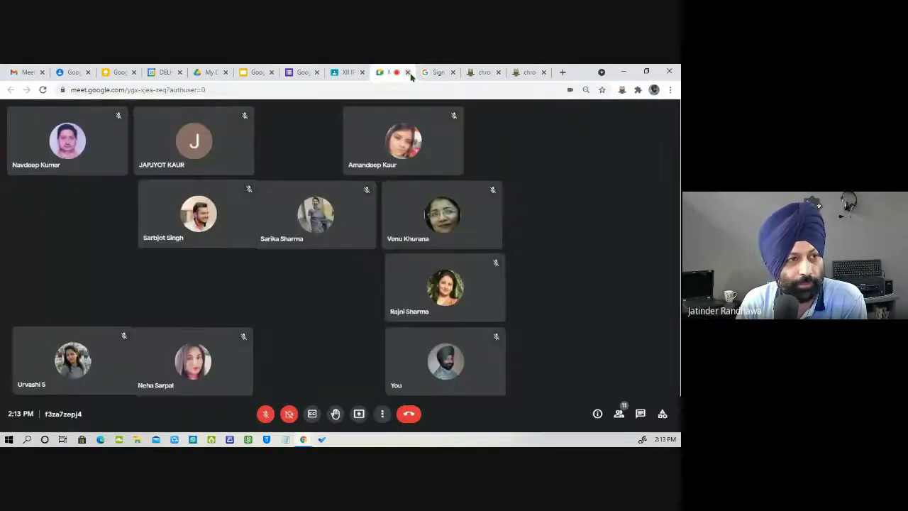
{"action": "left_click", "coordinate": [407, 73]}
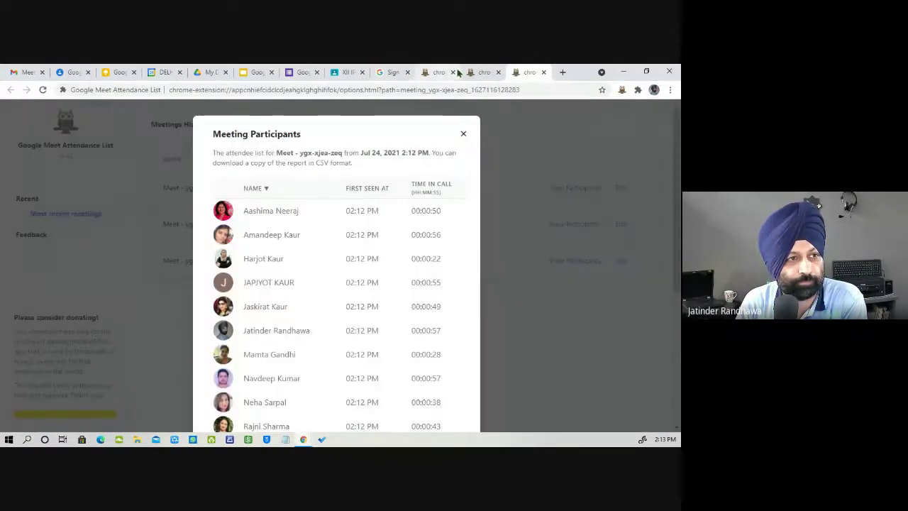
{"action": "left_click", "coordinate": [454, 72]}
{"action": "left_click", "coordinate": [454, 72]}
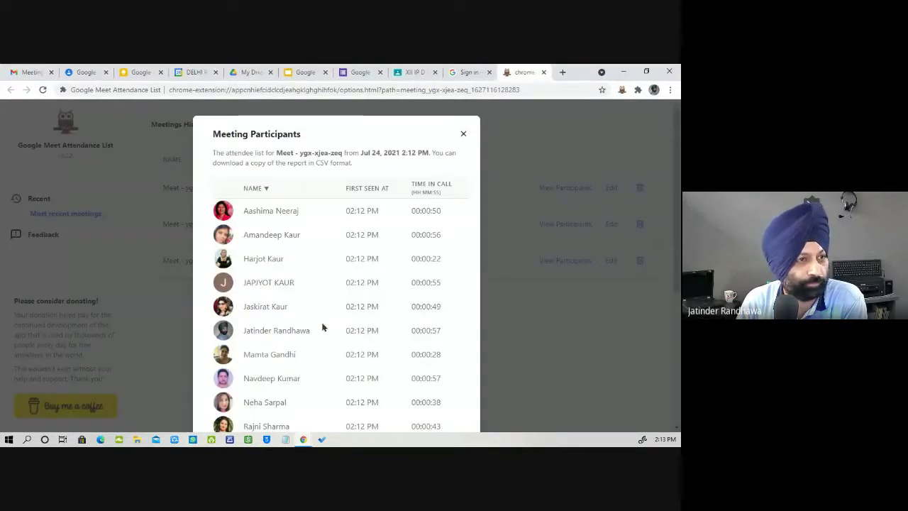
{"action": "scroll", "coordinate": [421, 111], "scroll_direction": "down", "scroll_amount": 2}
{"action": "scroll", "coordinate": [370, 293], "scroll_direction": "down", "scroll_amount": 2}
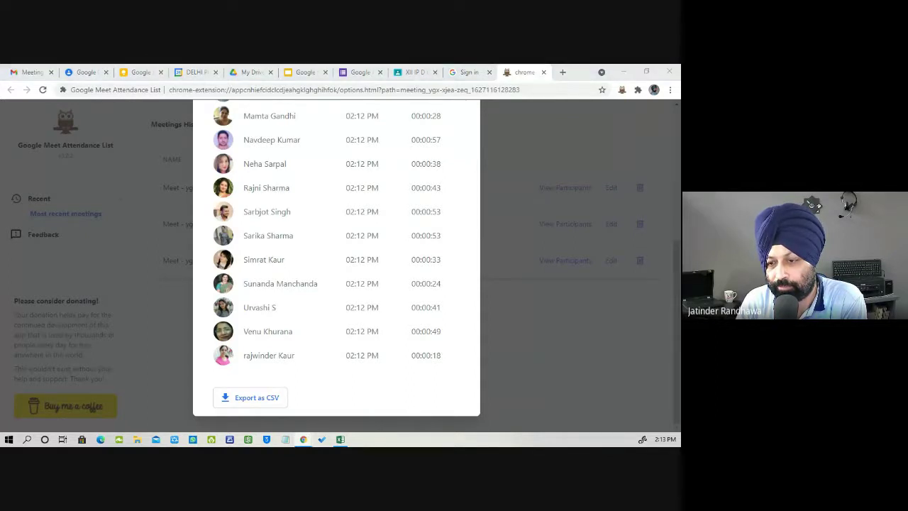
Examine the meeting details and attendee names in the exported CSV in Excel, and return to the attendance report in Chrome
{"action": "left_click_drag", "start_coordinate": [638, 68], "coordinate": [362, 70]}
{"action": "double_click", "coordinate": [362, 69]}
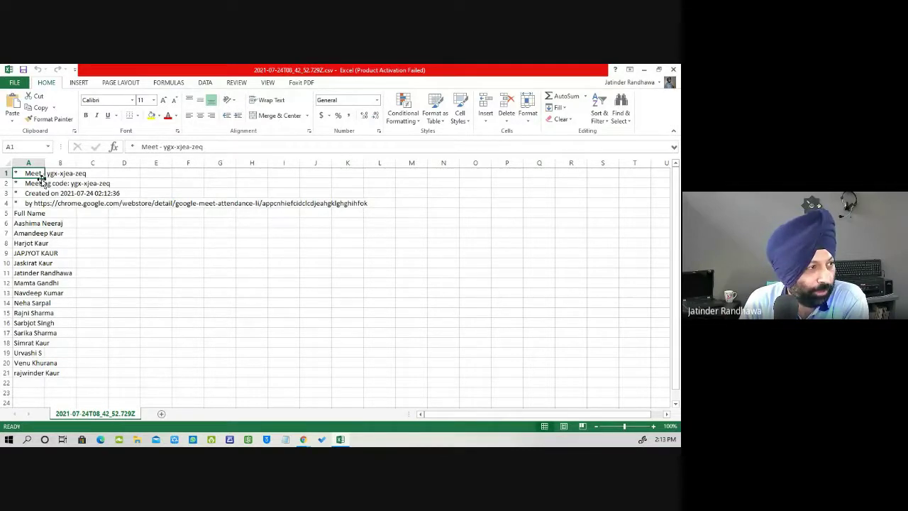
{"action": "left_click_drag", "start_coordinate": [33, 175], "coordinate": [28, 203]}
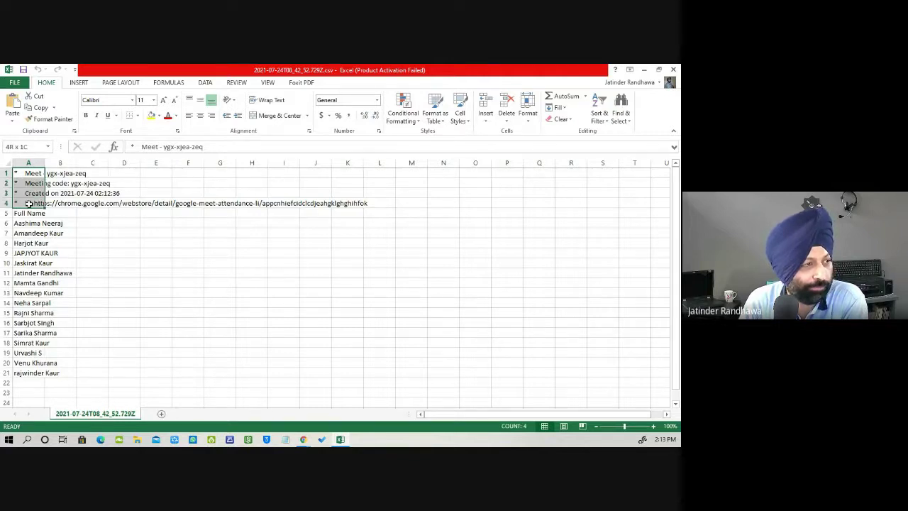
{"action": "left_click_drag", "start_coordinate": [30, 205], "coordinate": [16, 371]}
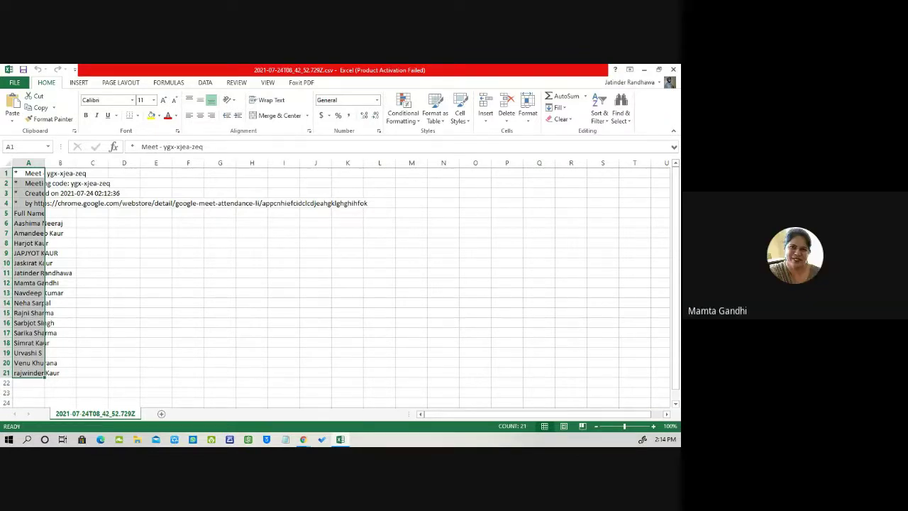
{"action": "key", "text": "alt+Tab"}
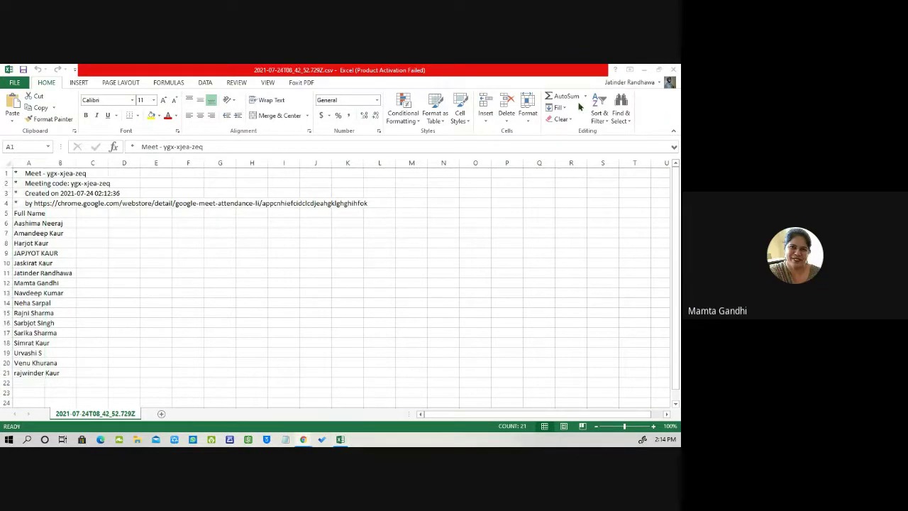
{"action": "left_click", "coordinate": [645, 70]}
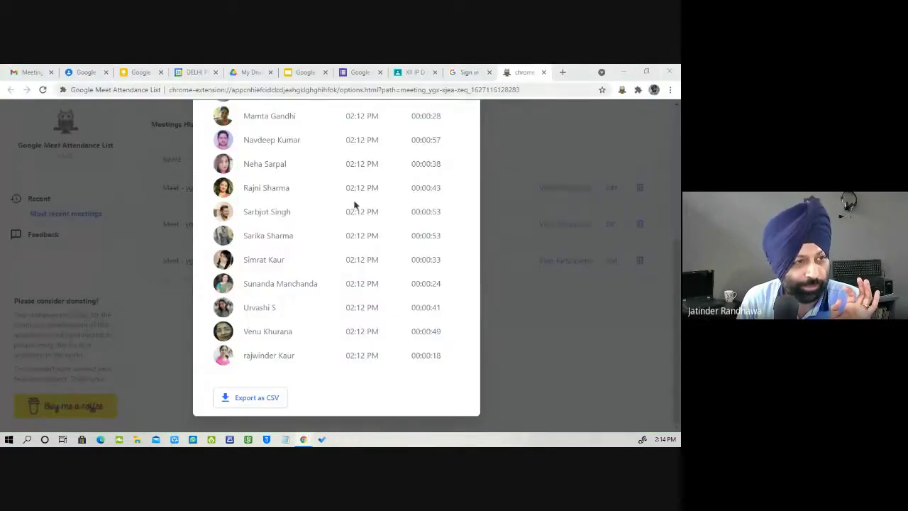
Review the attendees' first-seen times and time in call, and close the report and its meetings history tab
{"action": "scroll", "coordinate": [355, 205], "scroll_direction": "up", "scroll_amount": 4}
{"action": "scroll", "coordinate": [355, 205], "scroll_direction": "down", "scroll_amount": 4}
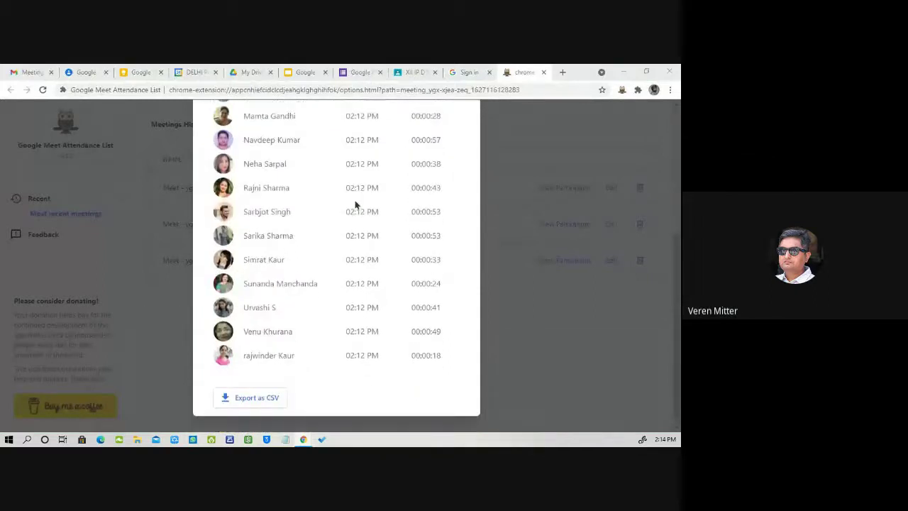
{"action": "scroll", "coordinate": [354, 205], "scroll_direction": "up", "scroll_amount": 4}
{"action": "left_click", "coordinate": [464, 133]}
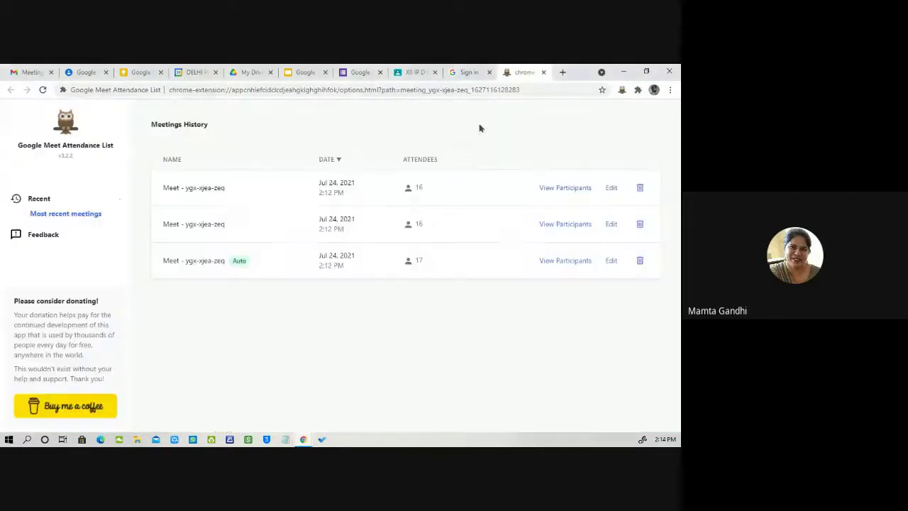
{"action": "left_click", "coordinate": [543, 71]}
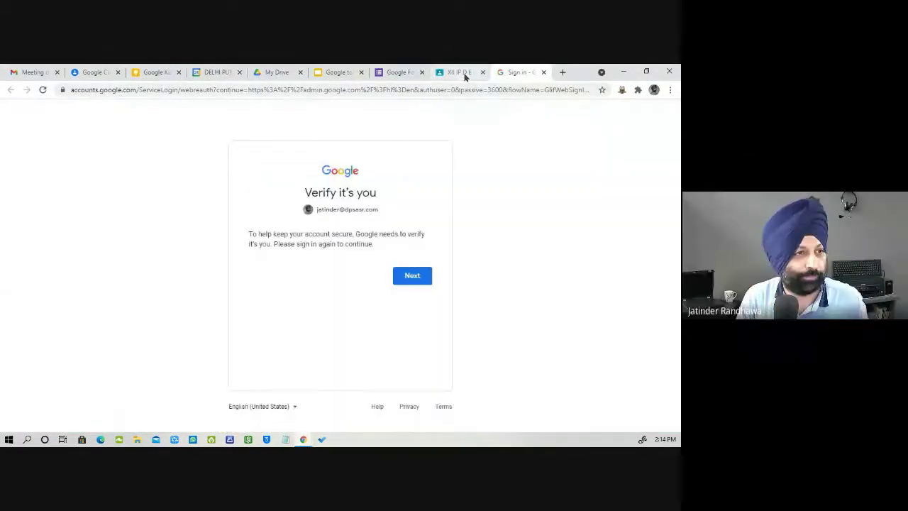
Rejoin the class Meet from the Classroom stream page and turn off the microphone and camera
{"action": "left_click", "coordinate": [460, 71]}
{"action": "left_click", "coordinate": [239, 218]}
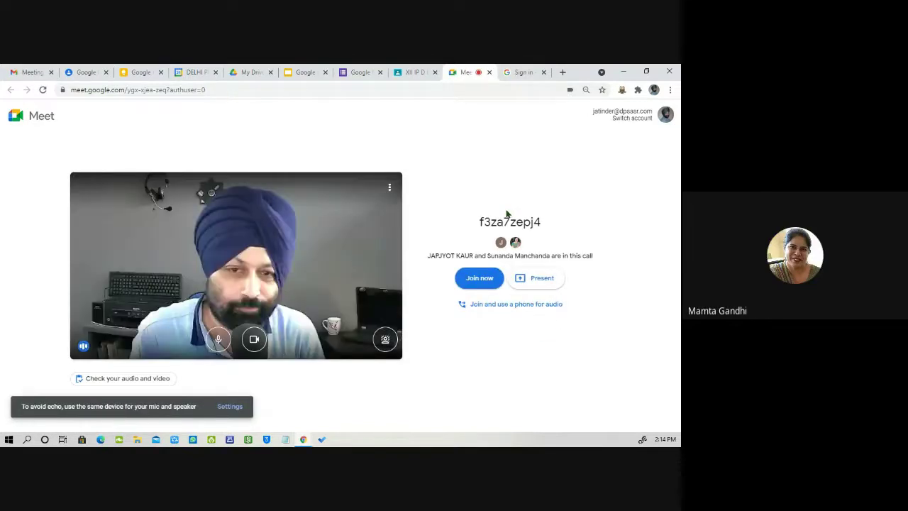
{"action": "left_click", "coordinate": [481, 283]}
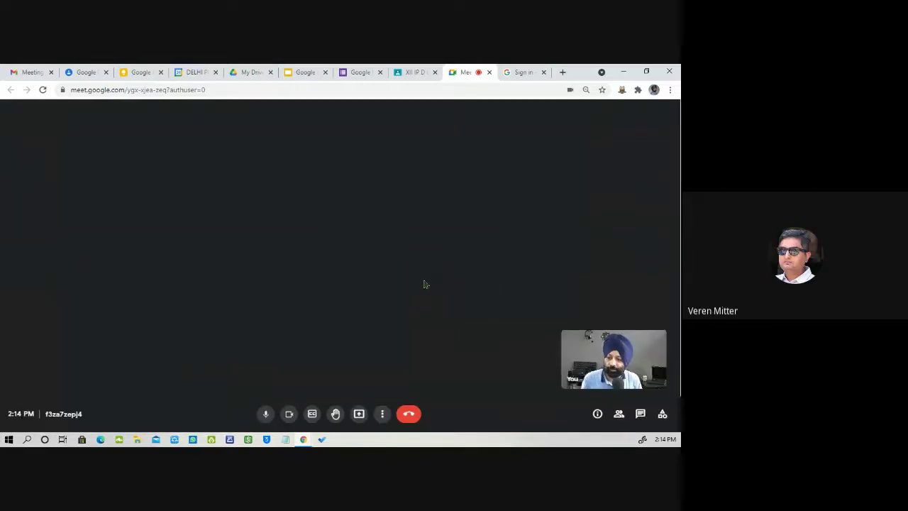
{"action": "key", "text": "ctrl+d"}
{"action": "key", "text": "ctrl+e"}
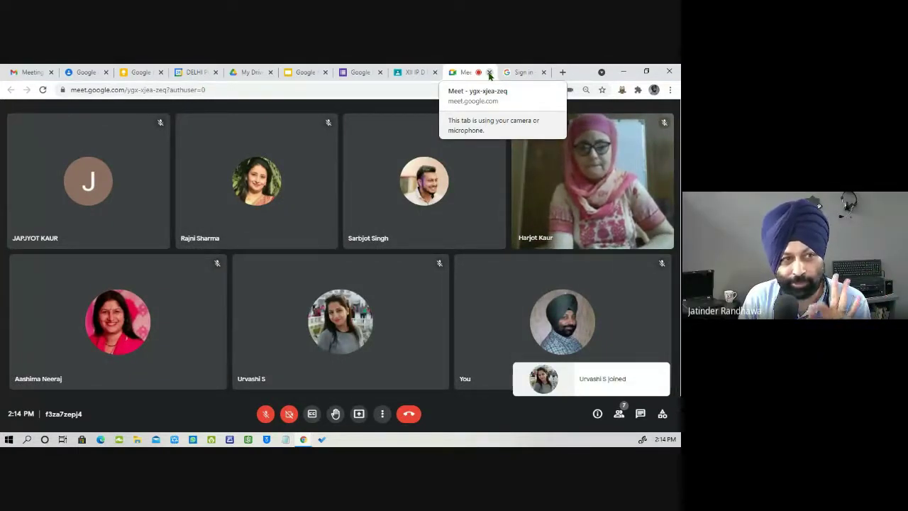
Leave the class Meet by closing its tab, and export the meeting's participant list as CSV
{"action": "left_click", "coordinate": [488, 73]}
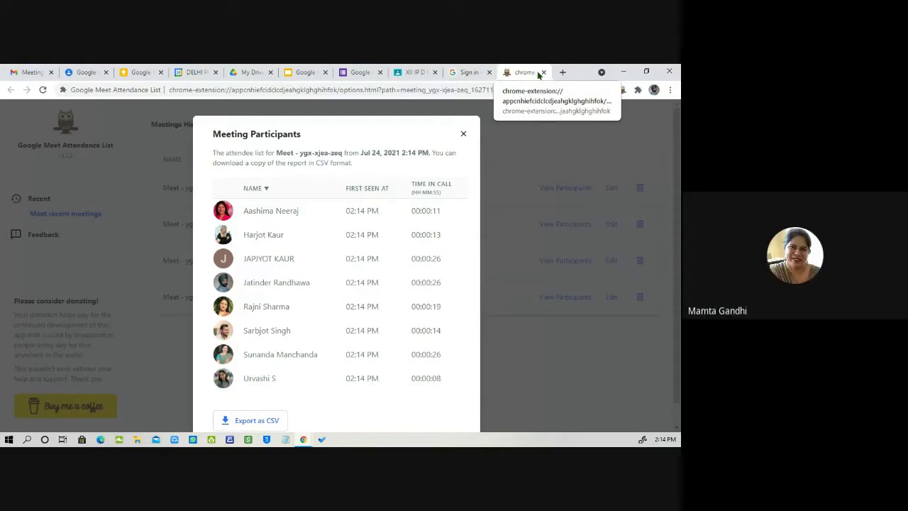
{"action": "scroll", "coordinate": [319, 275], "scroll_direction": "down", "scroll_amount": 1}
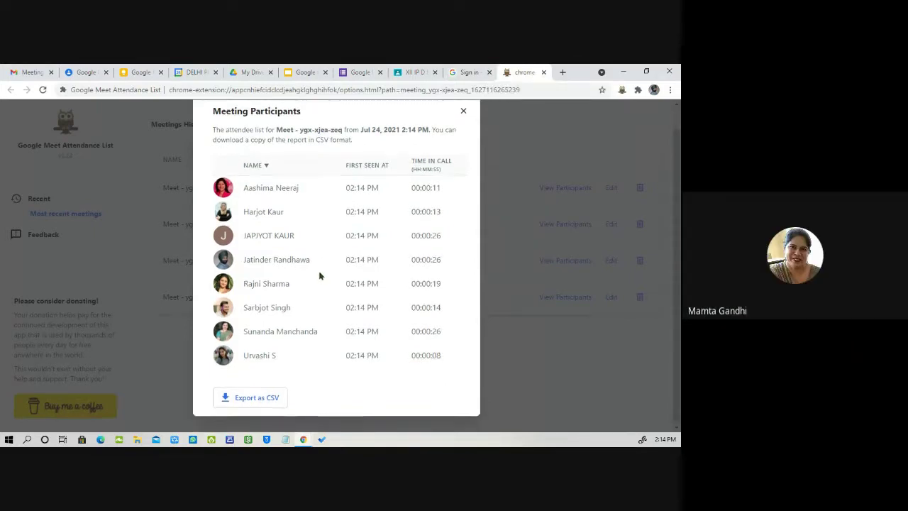
{"action": "left_click", "coordinate": [258, 400]}
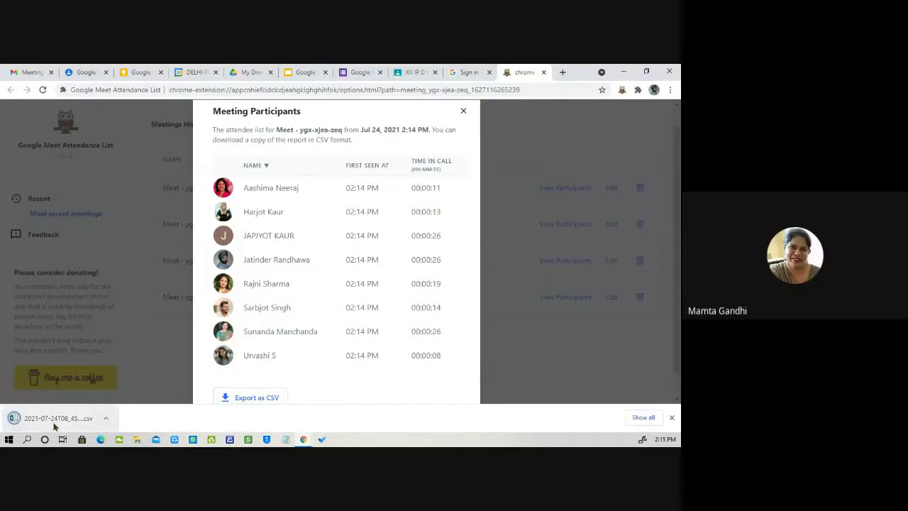
Show the exported attendance CSV in the Downloads folder and rename it as 2021-07-24 Teachers Workshop
{"action": "left_click", "coordinate": [106, 419]}
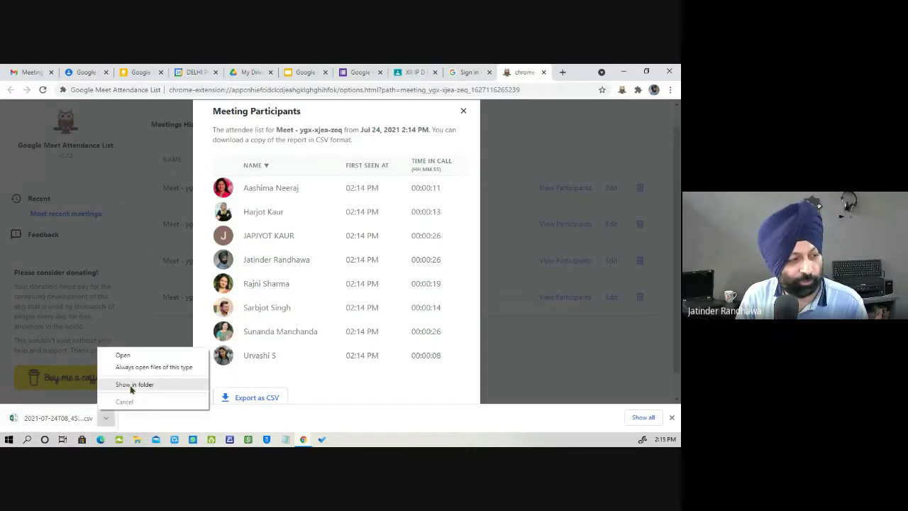
{"action": "left_click", "coordinate": [134, 385]}
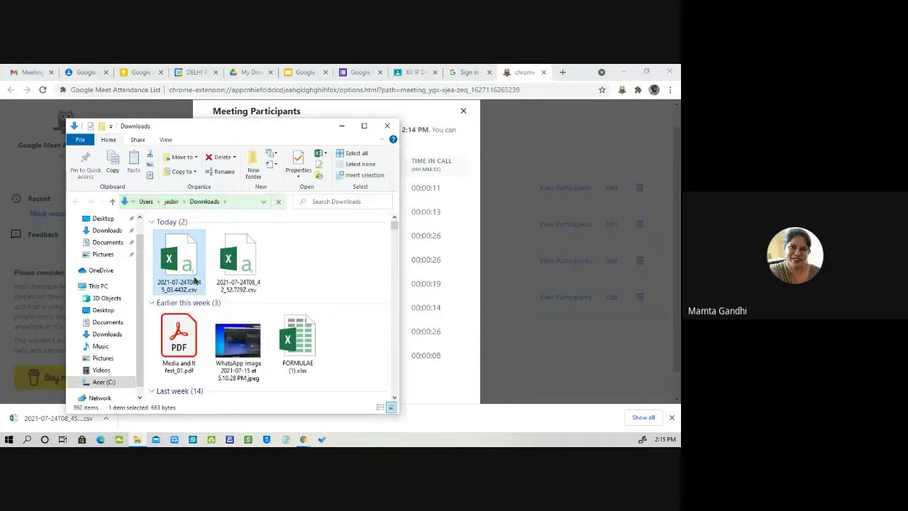
{"action": "left_click", "coordinate": [195, 283]}
{"action": "left_click", "coordinate": [194, 282]}
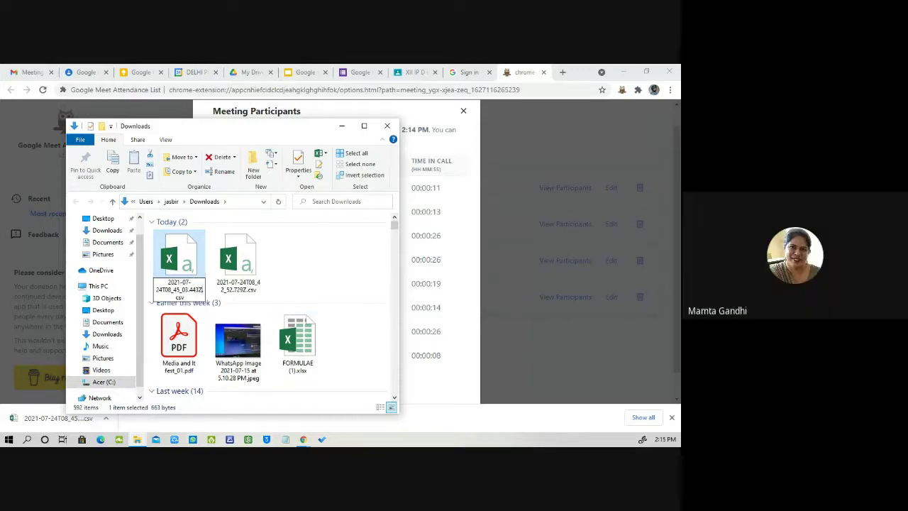
{"action": "key", "text": "BackSpace"}
{"action": "key", "text": "BackSpace"}
{"action": "key", "text": "BackSpace"}
{"action": "key", "text": "BackSpace"}
{"action": "key", "text": "BackSpace"}
{"action": "key", "text": "BackSpace"}
{"action": "key", "text": "BackSpace"}
{"action": "key", "text": "BackSpace"}
{"action": "key", "text": "BackSpace"}
{"action": "key", "text": "BackSpace"}
{"action": "key", "text": "BackSpace"}
{"action": "key", "text": "BackSpace"}
{"action": "key", "text": "BackSpace"}
{"action": "key", "text": "BackSpace"}
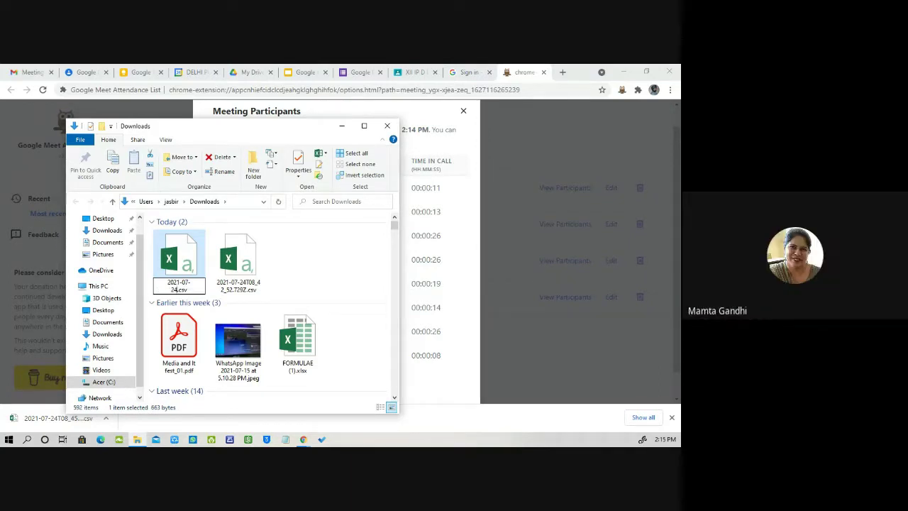
{"action": "type", "text": "Teachers"}
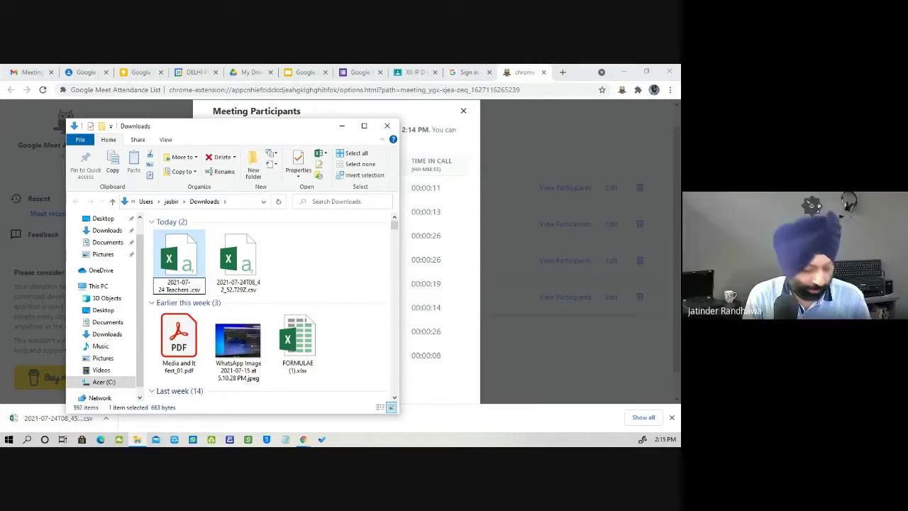
{"action": "type", "text": " Workshop"}
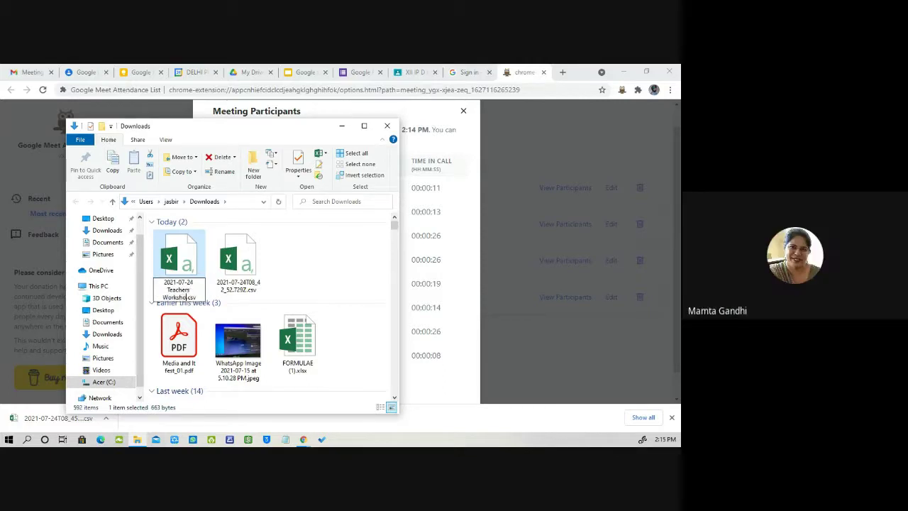
{"action": "key", "text": "Return"}
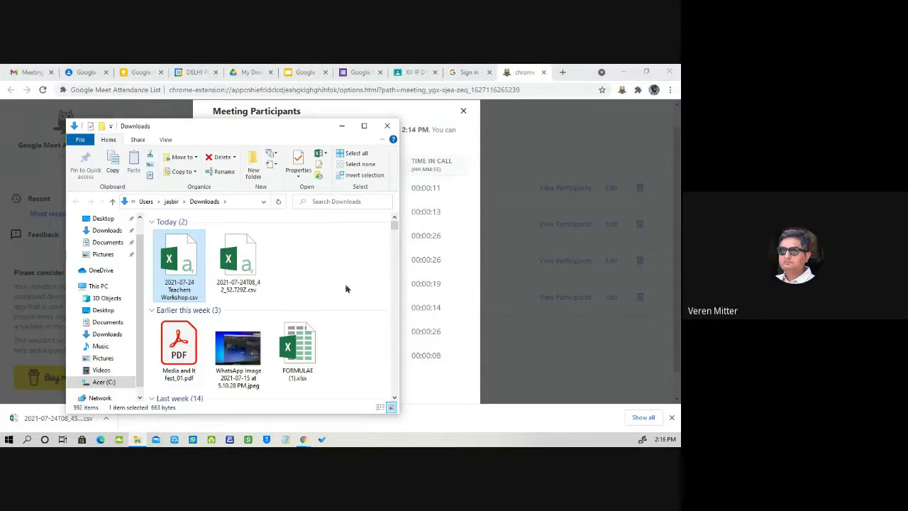
Open 2021-07-24 Teachers Workshop.csv from the Downloads folder in Excel and dismiss the Office activation wizard
{"action": "scroll", "coordinate": [332, 324], "scroll_direction": "down", "scroll_amount": 3}
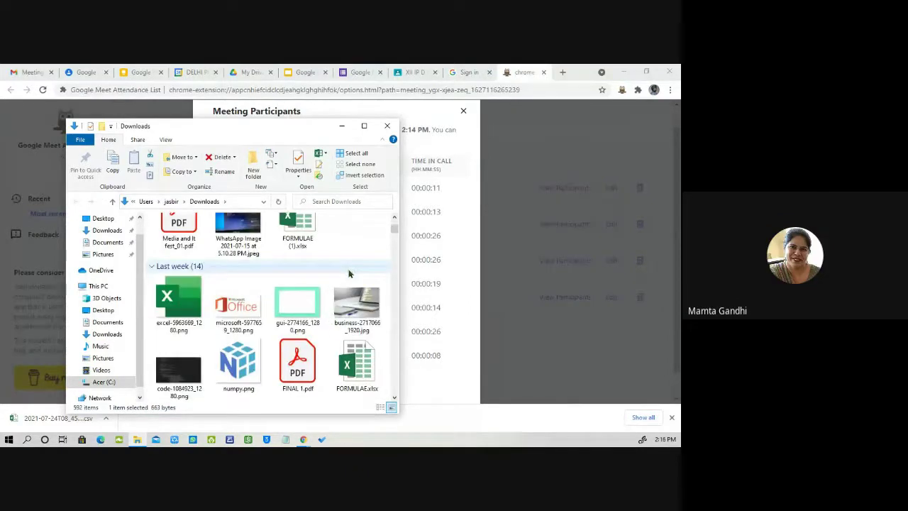
{"action": "scroll", "coordinate": [348, 274], "scroll_direction": "up", "scroll_amount": 3}
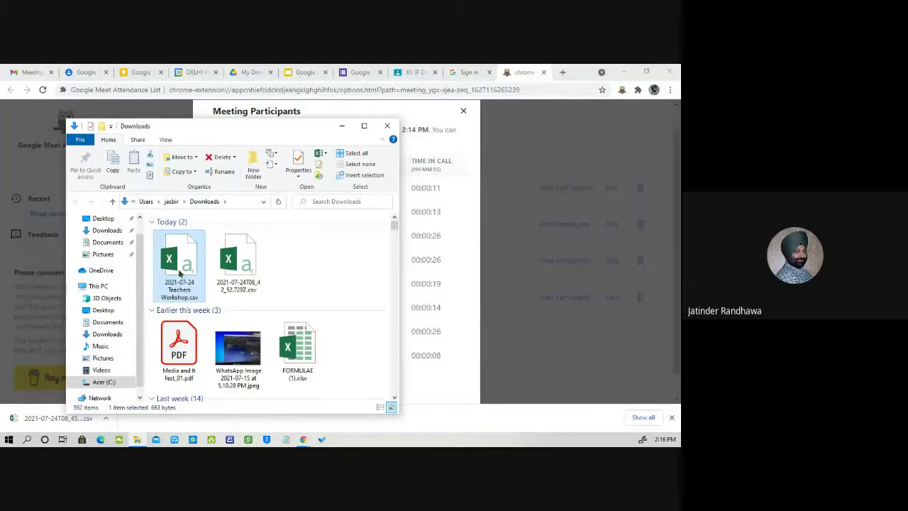
{"action": "double_click", "coordinate": [180, 266]}
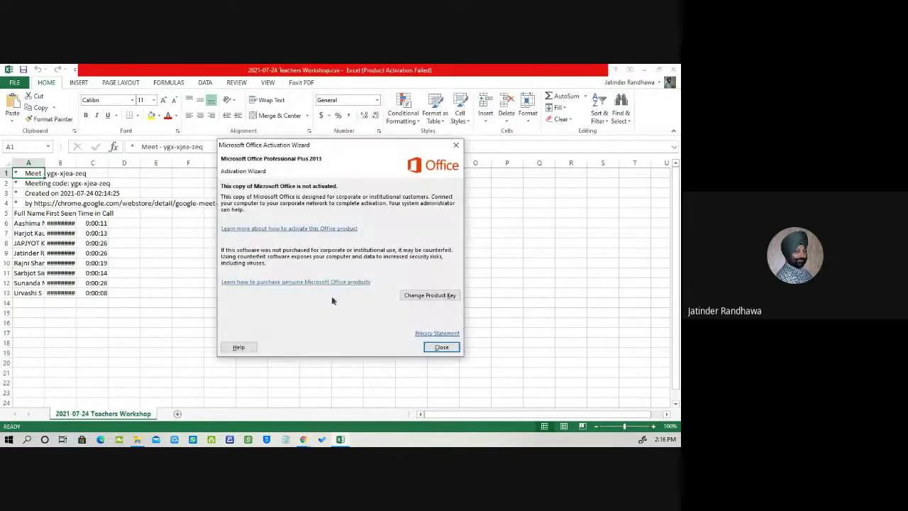
{"action": "left_click", "coordinate": [442, 347]}
Fit columns A, B and C to their contents and select the attendees' Time in Call values in C6:C13
{"action": "double_click", "coordinate": [45, 163]}
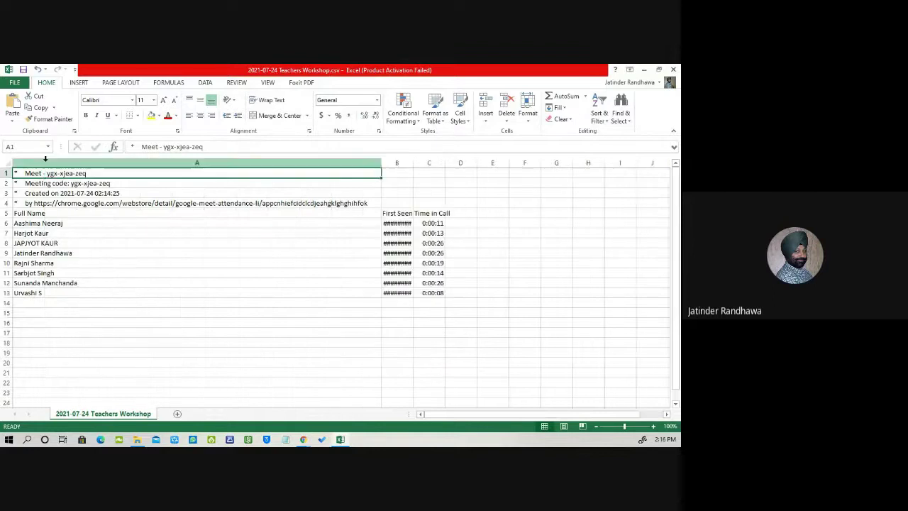
{"action": "double_click", "coordinate": [413, 163]}
{"action": "double_click", "coordinate": [457, 162]}
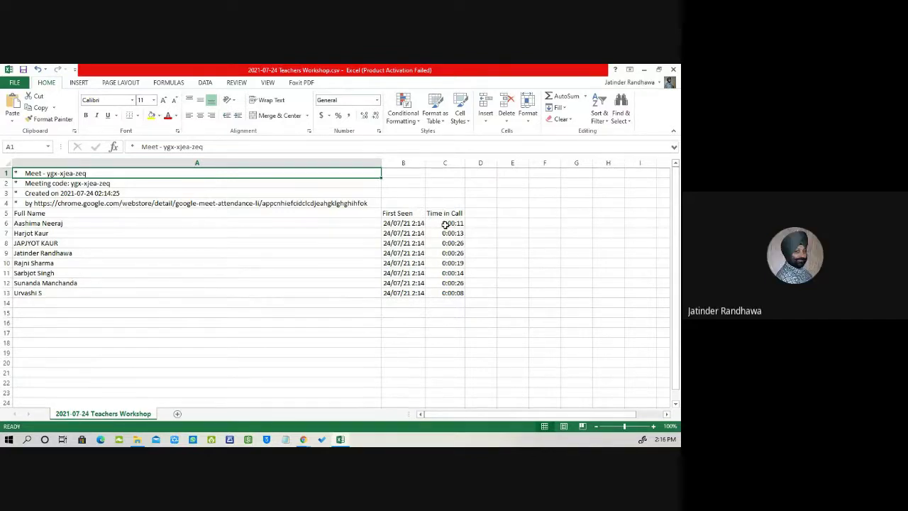
{"action": "left_click_drag", "start_coordinate": [445, 225], "coordinate": [446, 293]}
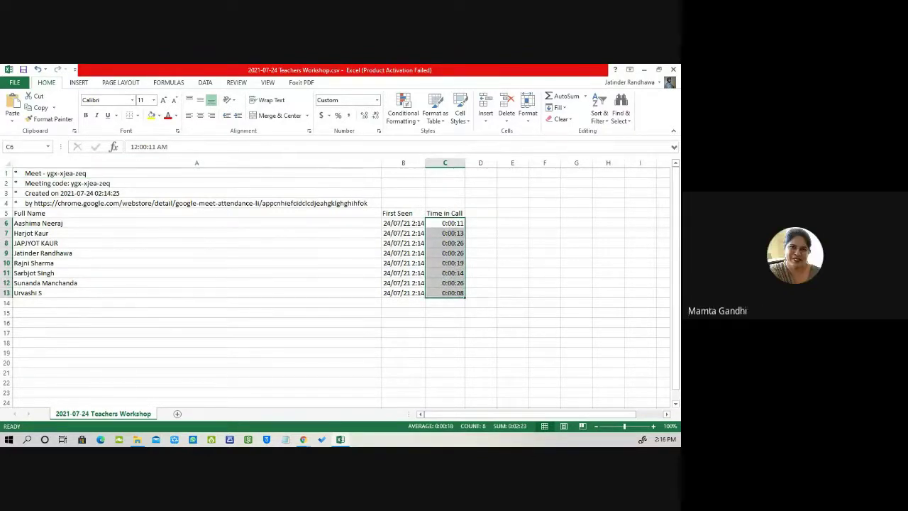
Close the Teachers Workshop workbook without saving the changes, and close the Downloads folder window
{"action": "key", "text": "alt+Tab"}
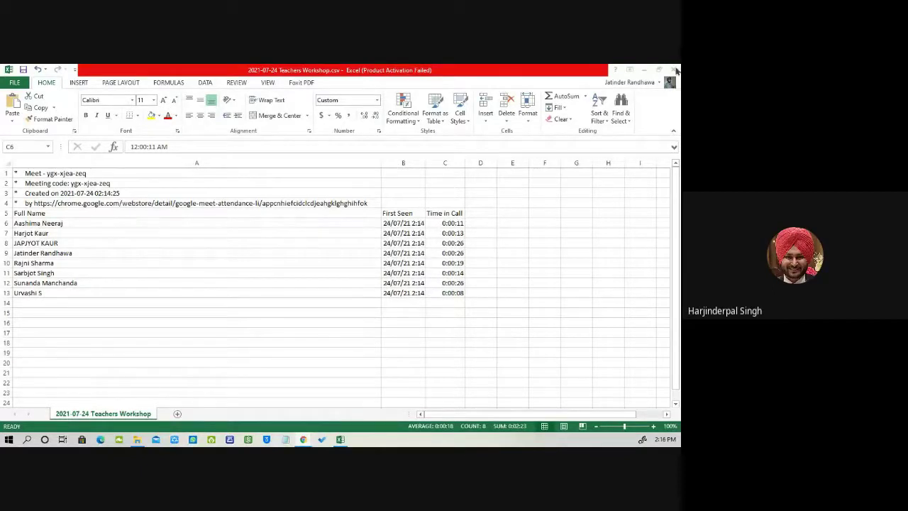
{"action": "left_click", "coordinate": [588, 73]}
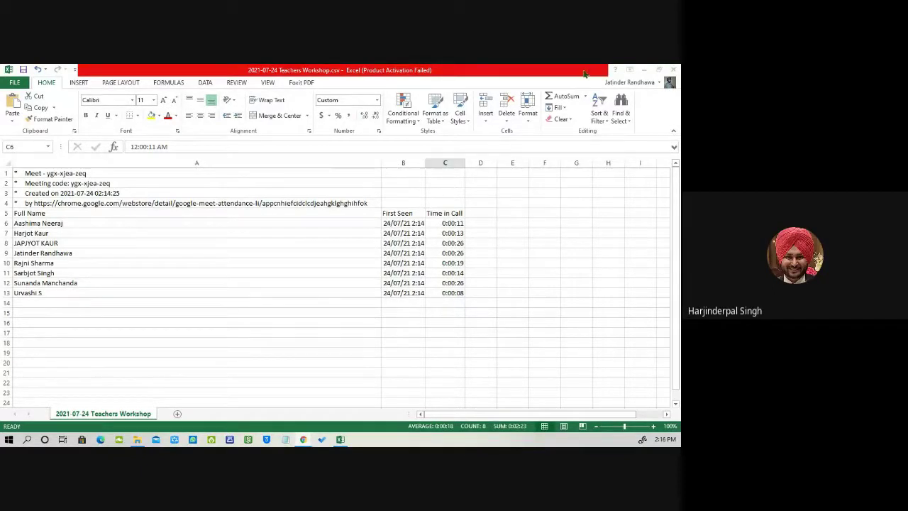
{"action": "left_click", "coordinate": [674, 70]}
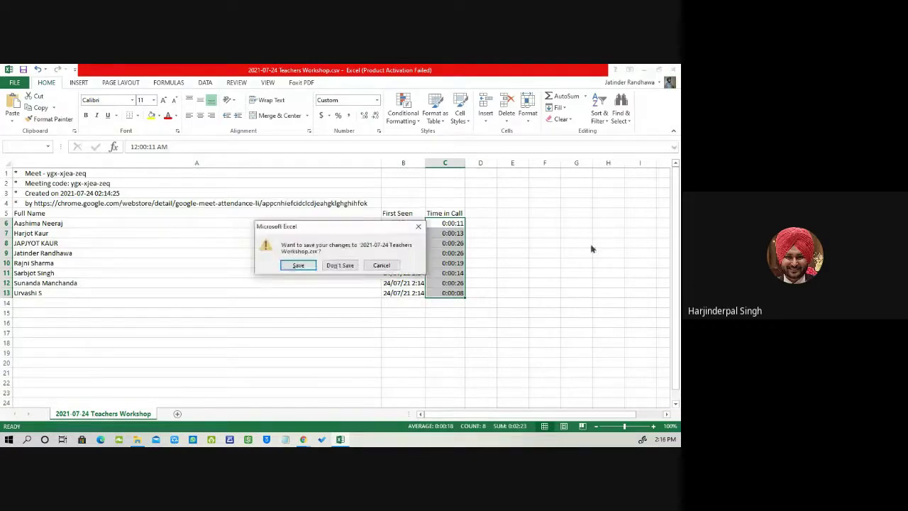
{"action": "left_click", "coordinate": [348, 272]}
{"action": "left_click", "coordinate": [391, 127]}
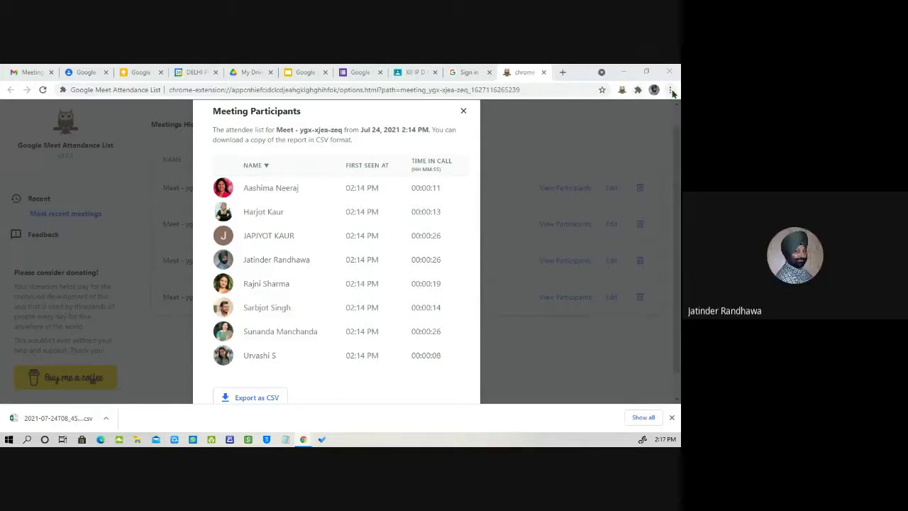
Open Chrome's extension management page
{"action": "left_click", "coordinate": [670, 90]}
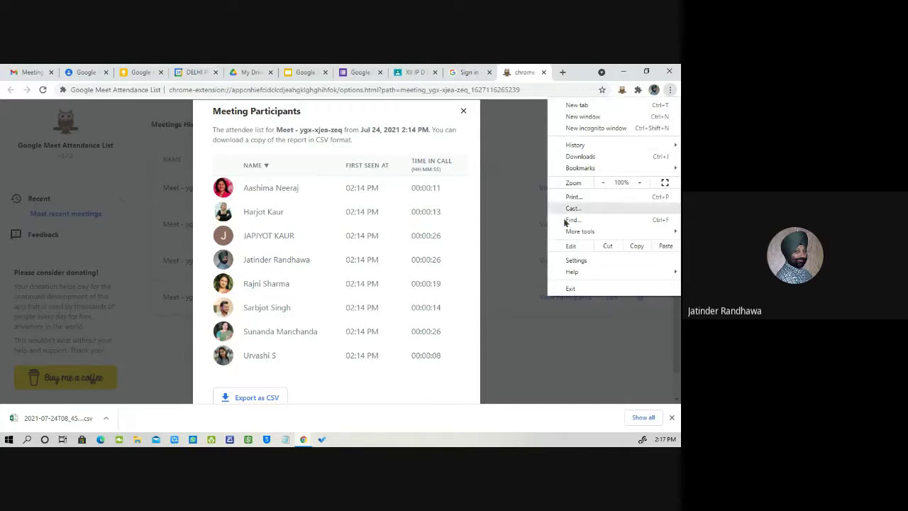
{"action": "mouse_move", "coordinate": [572, 232]}
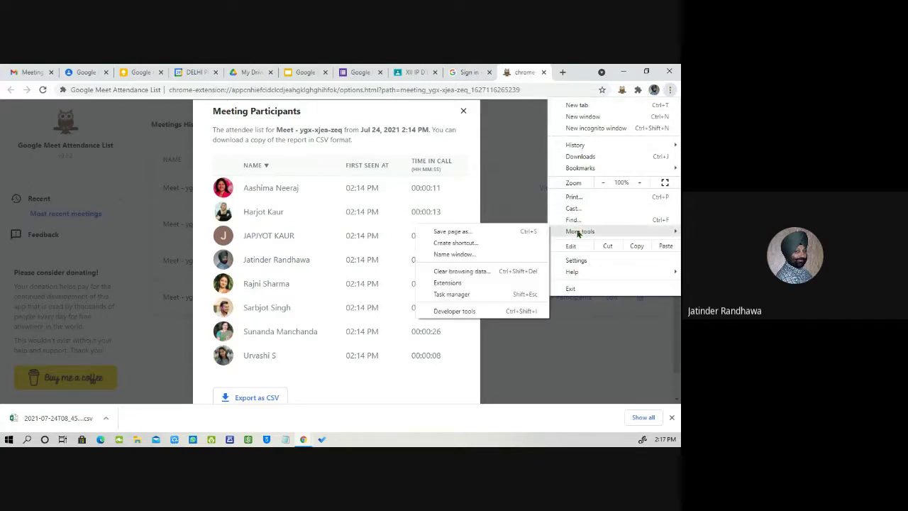
{"action": "left_click", "coordinate": [448, 283]}
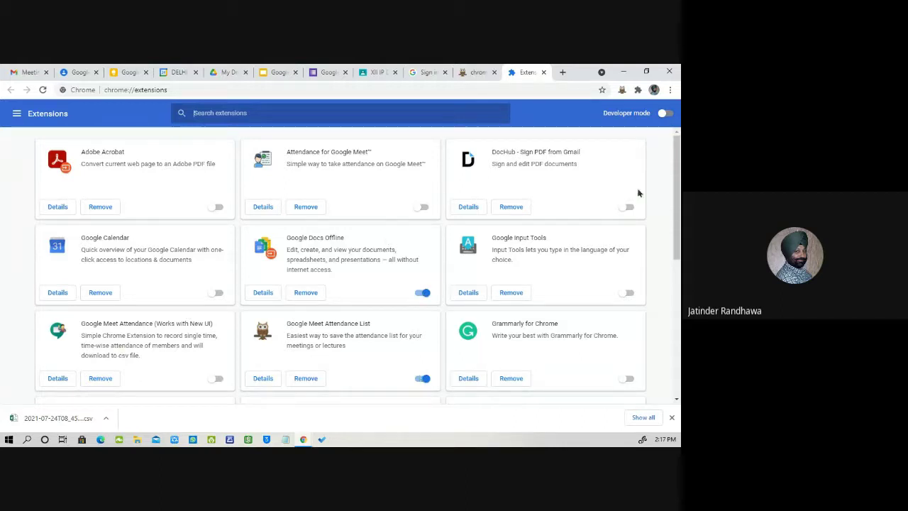
Switch the Google Meet Attendance List extension off and on several times, leaving it enabled
{"action": "left_click", "coordinate": [423, 379]}
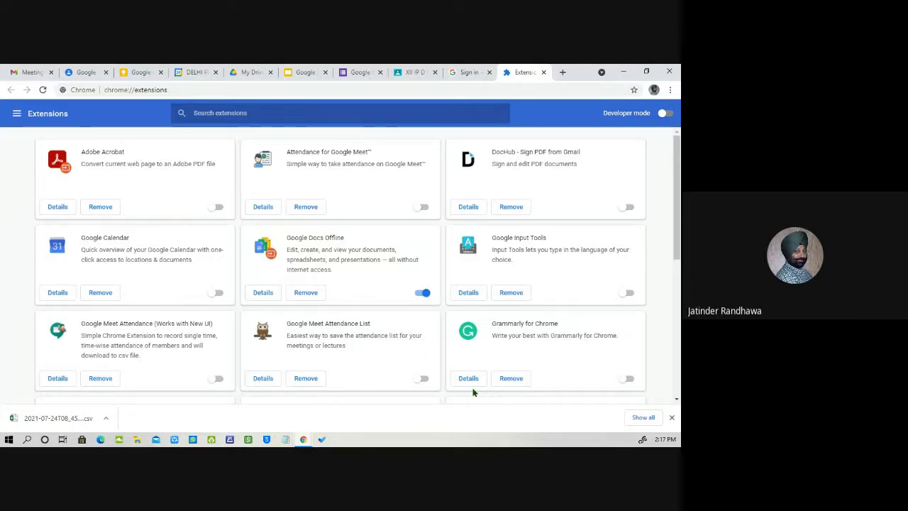
{"action": "left_click", "coordinate": [422, 379]}
{"action": "left_click", "coordinate": [422, 380]}
{"action": "left_click", "coordinate": [422, 380]}
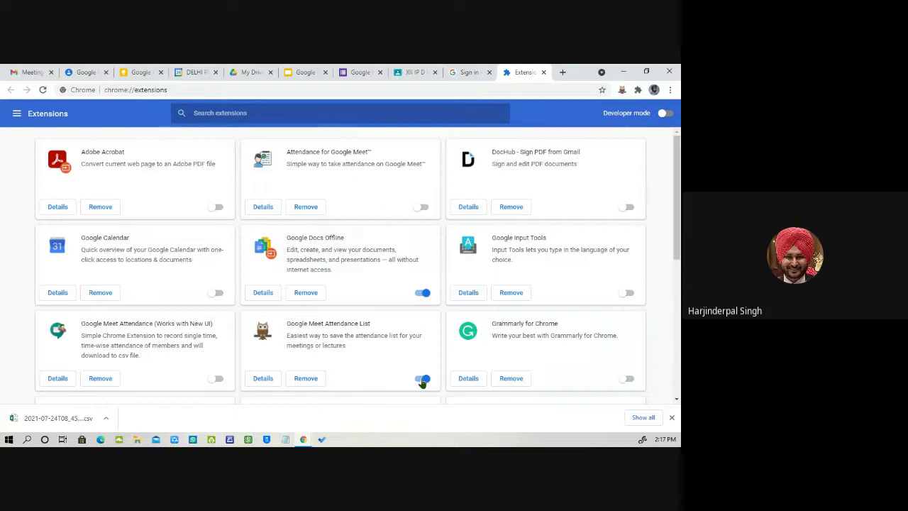
{"action": "left_click", "coordinate": [422, 380]}
{"action": "left_click", "coordinate": [423, 380]}
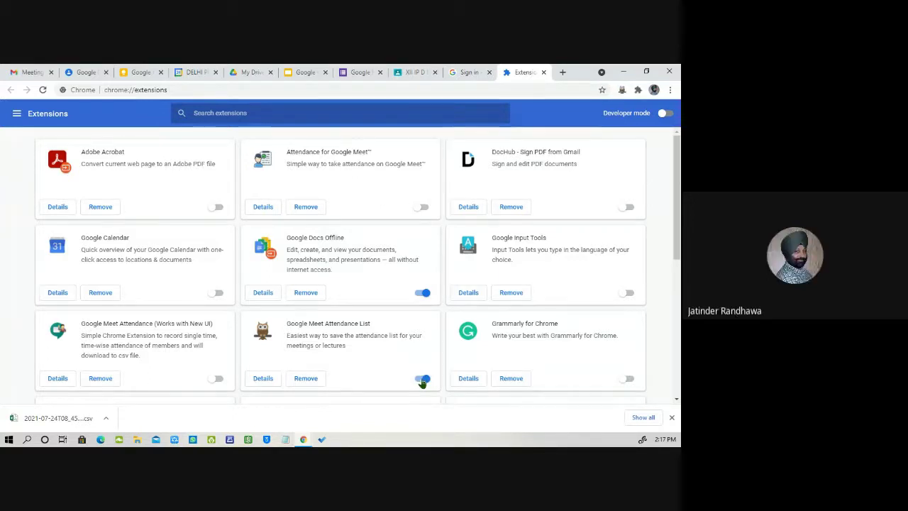